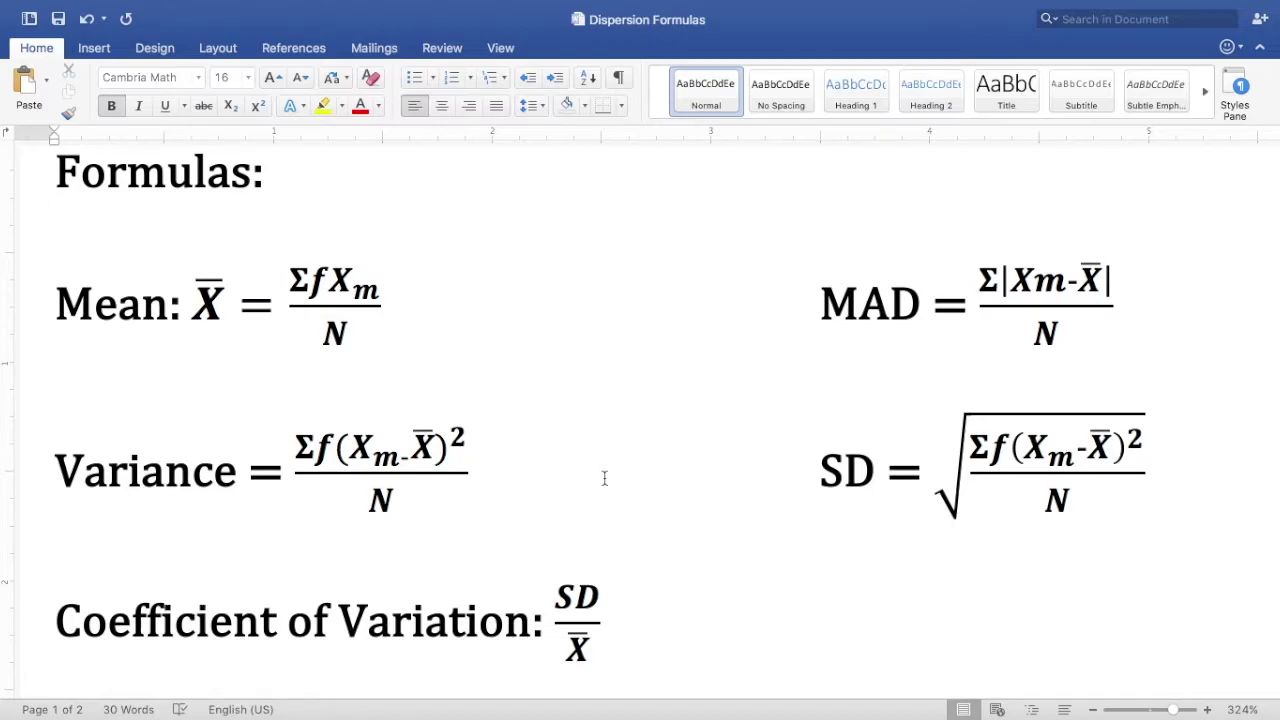
- Review the dispersion formulas in the Word document and the class interval table in the Spreadsheet HW Google Doc
{"action": "left_click", "coordinate": [361, 456]}
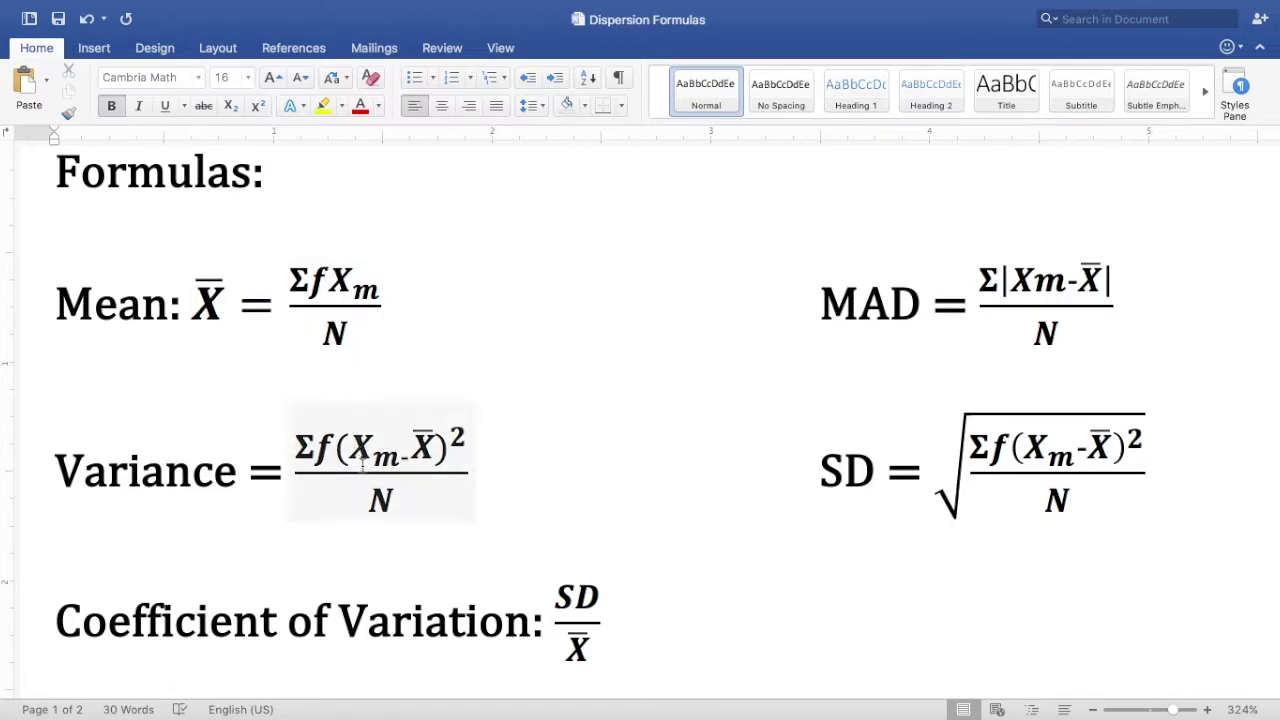
{"action": "left_click", "coordinate": [709, 453]}
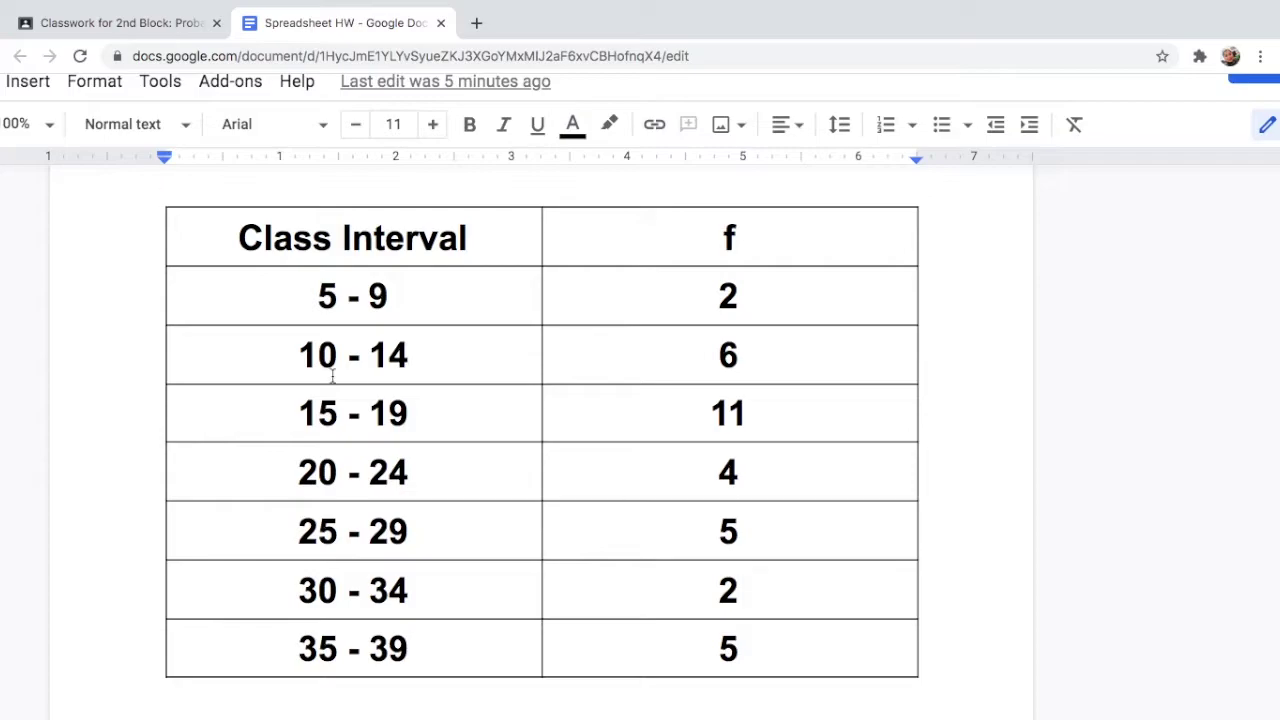
{"action": "key", "text": "ctrl+Left"}
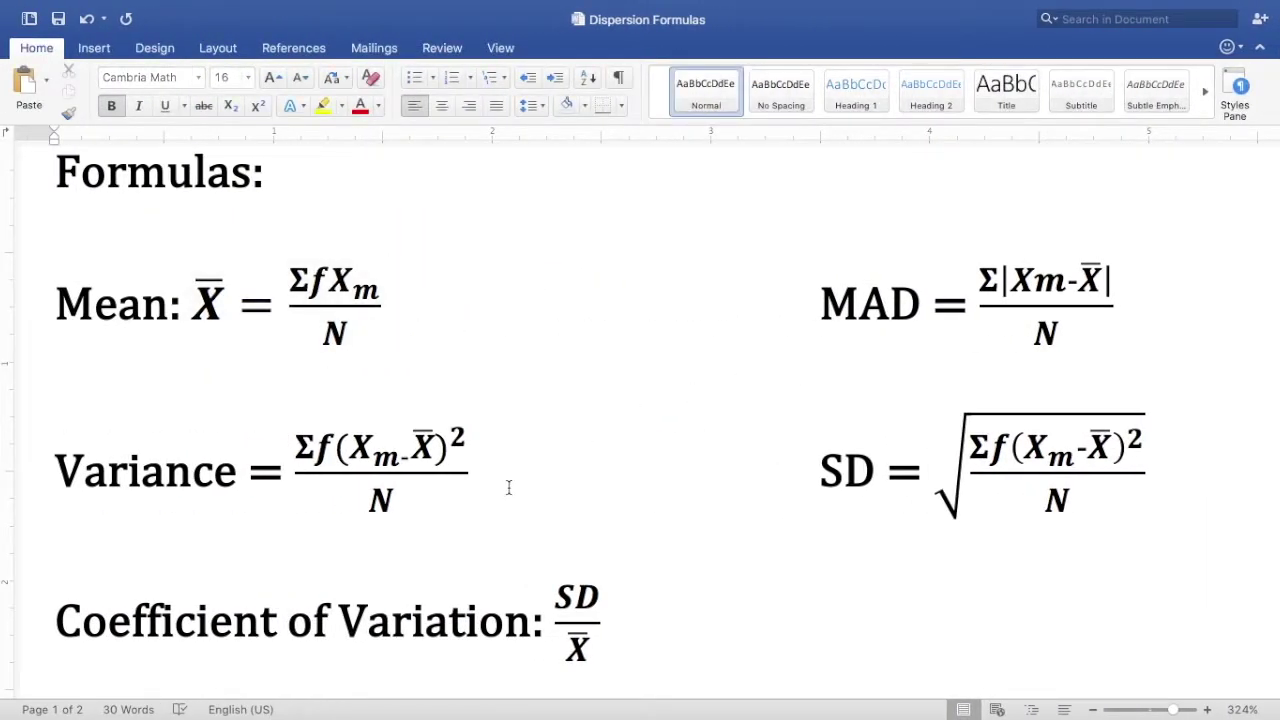
{"action": "left_click", "coordinate": [577, 632]}
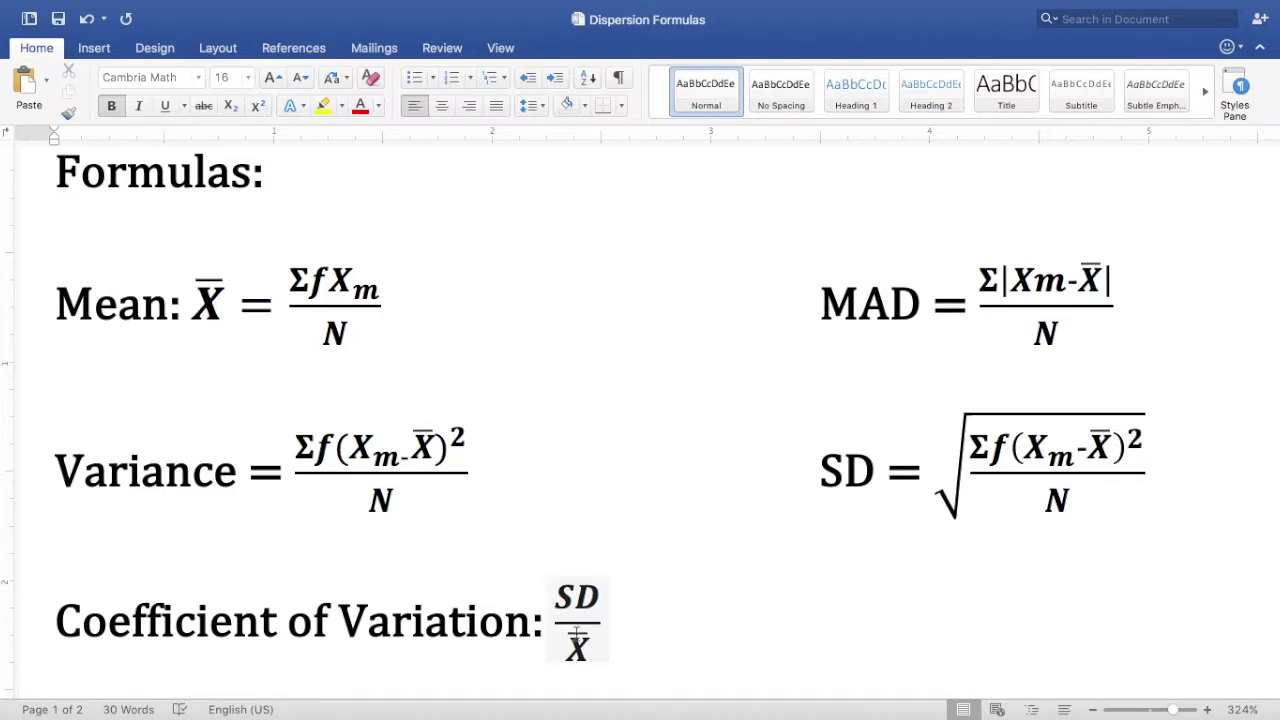
{"action": "key", "text": "ctrl+Right"}
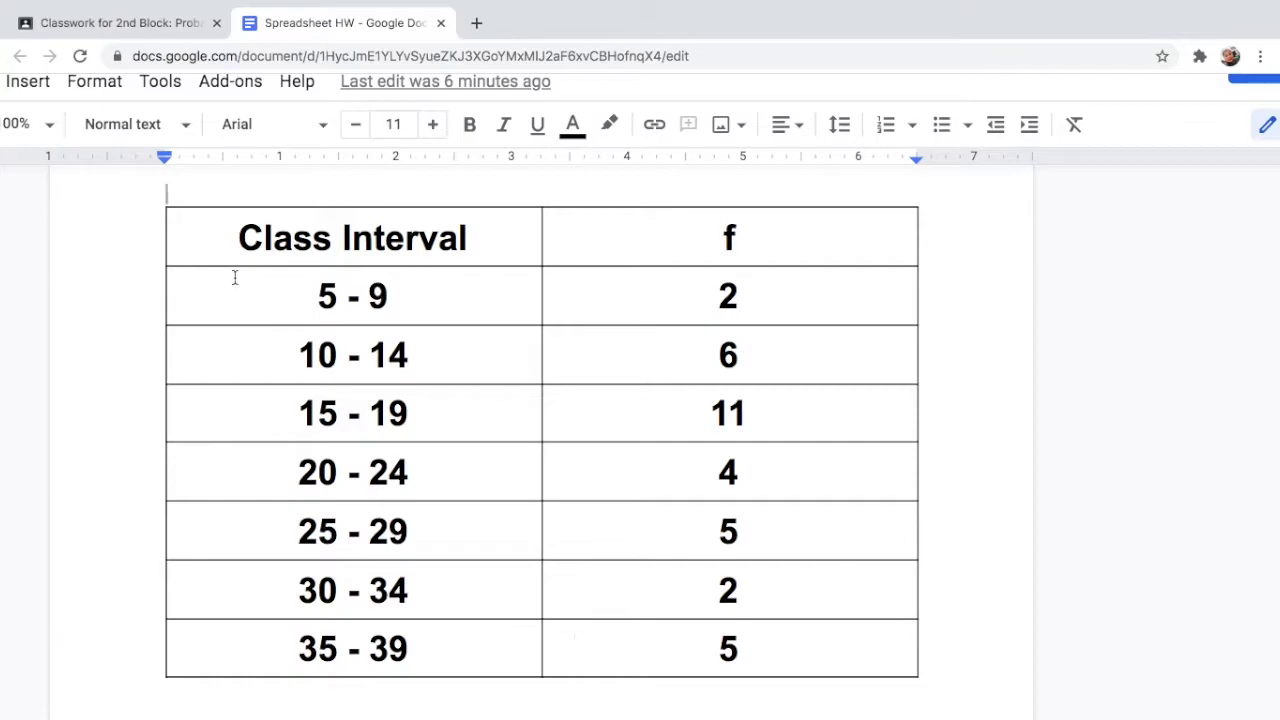
- Create a new Google Sheets file from the Measures of Variability or Dispersion for Grouped Data assignment in Google Classroom
{"action": "left_click", "coordinate": [118, 22]}
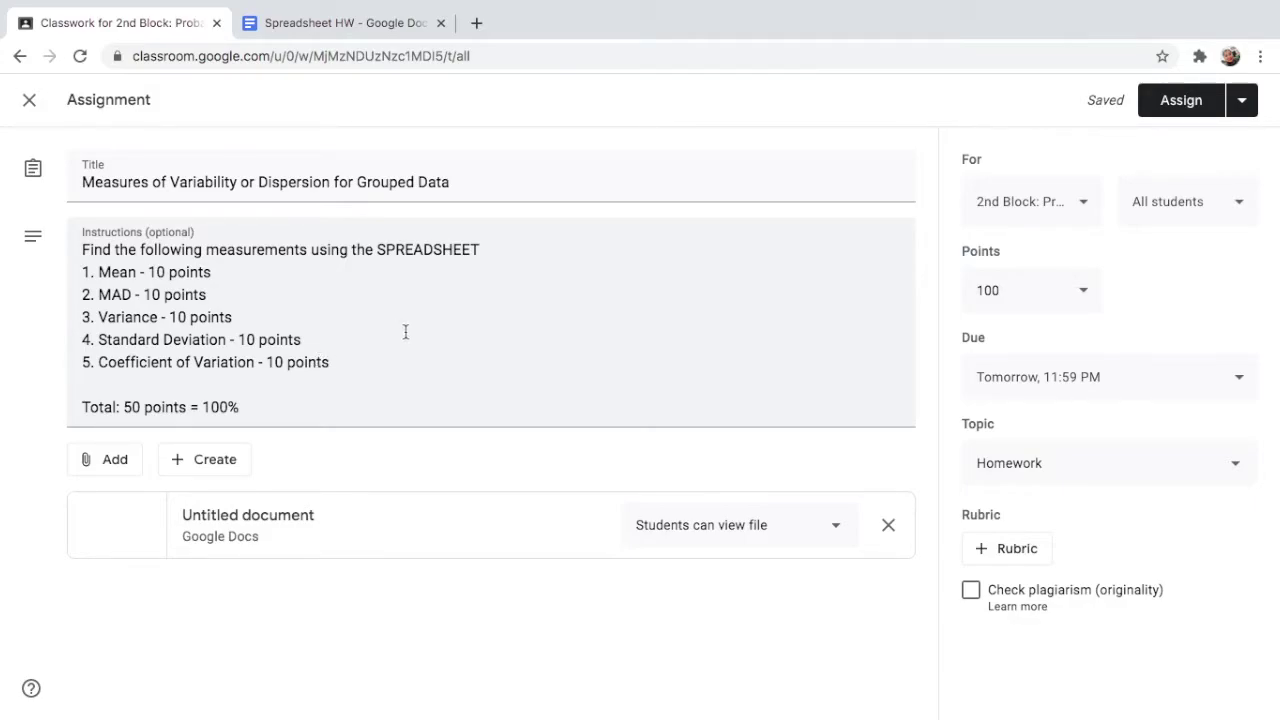
{"action": "left_click", "coordinate": [239, 461]}
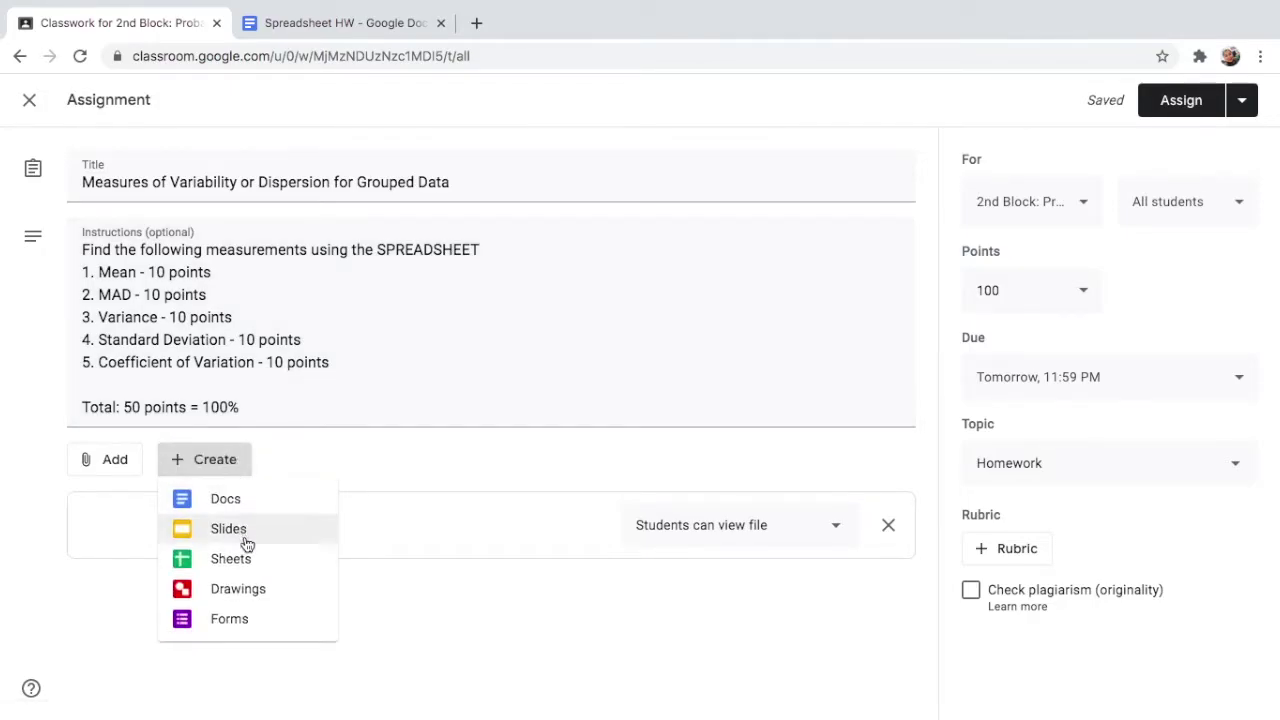
{"action": "left_click", "coordinate": [250, 564]}
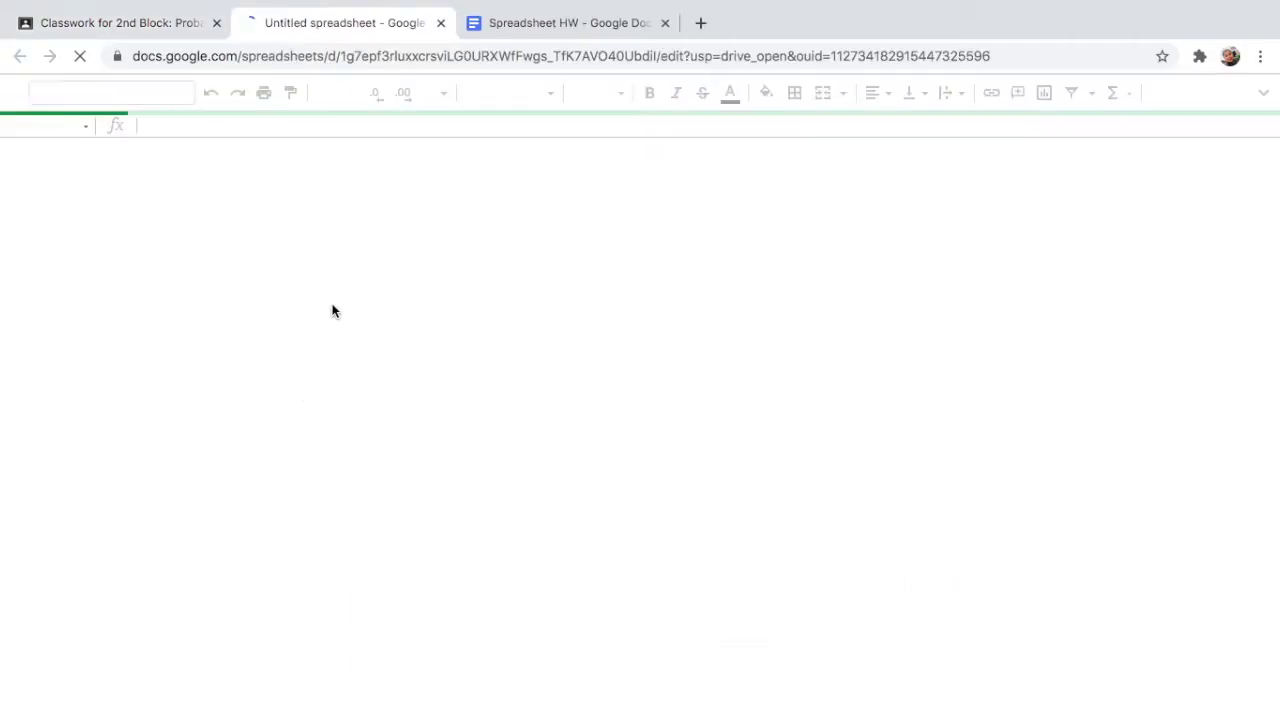
- Check the homework table and enter the column headings LL, UL and f in A1:C1 of the new spreadsheet
{"action": "left_click", "coordinate": [540, 28]}
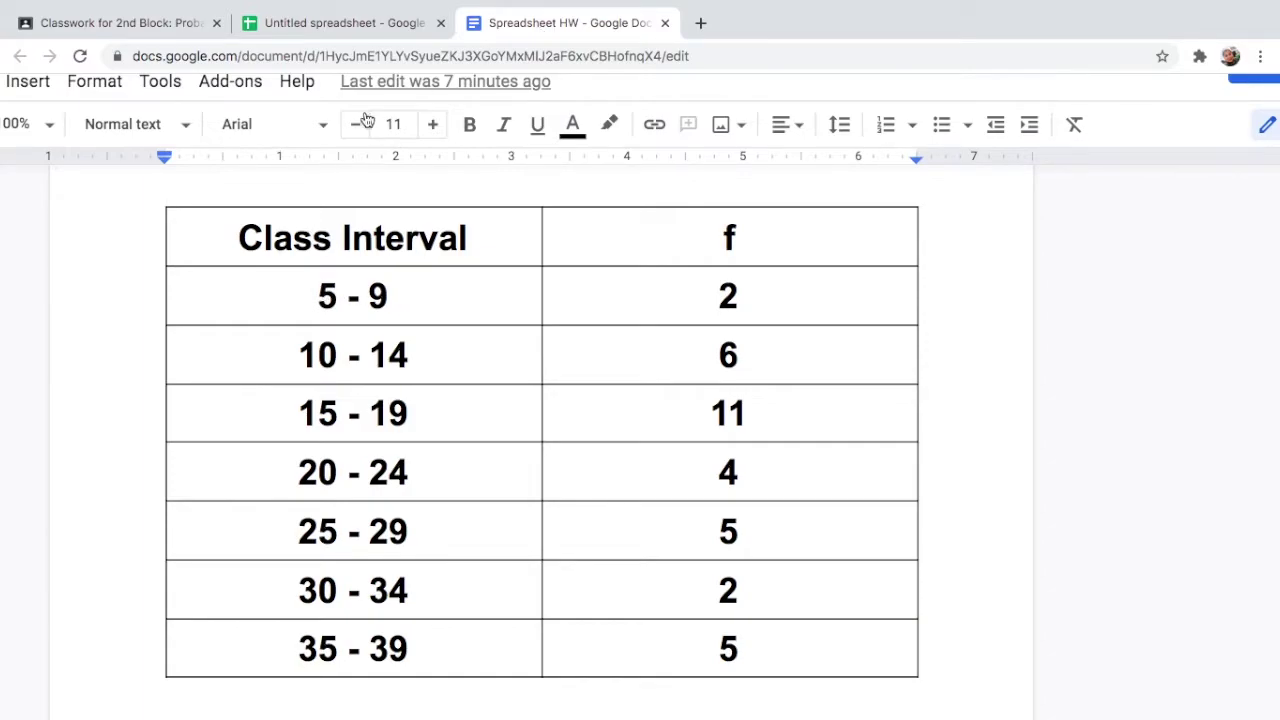
{"action": "left_click", "coordinate": [345, 23]}
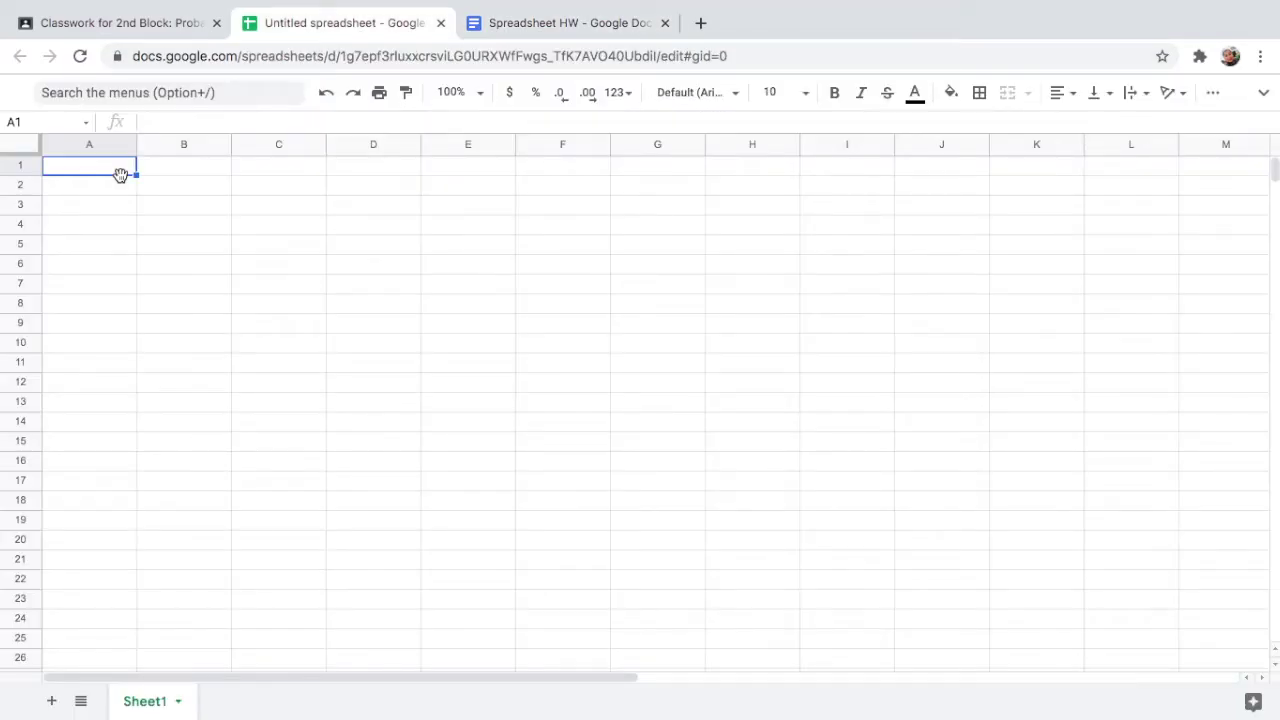
{"action": "type", "text": "LL"}
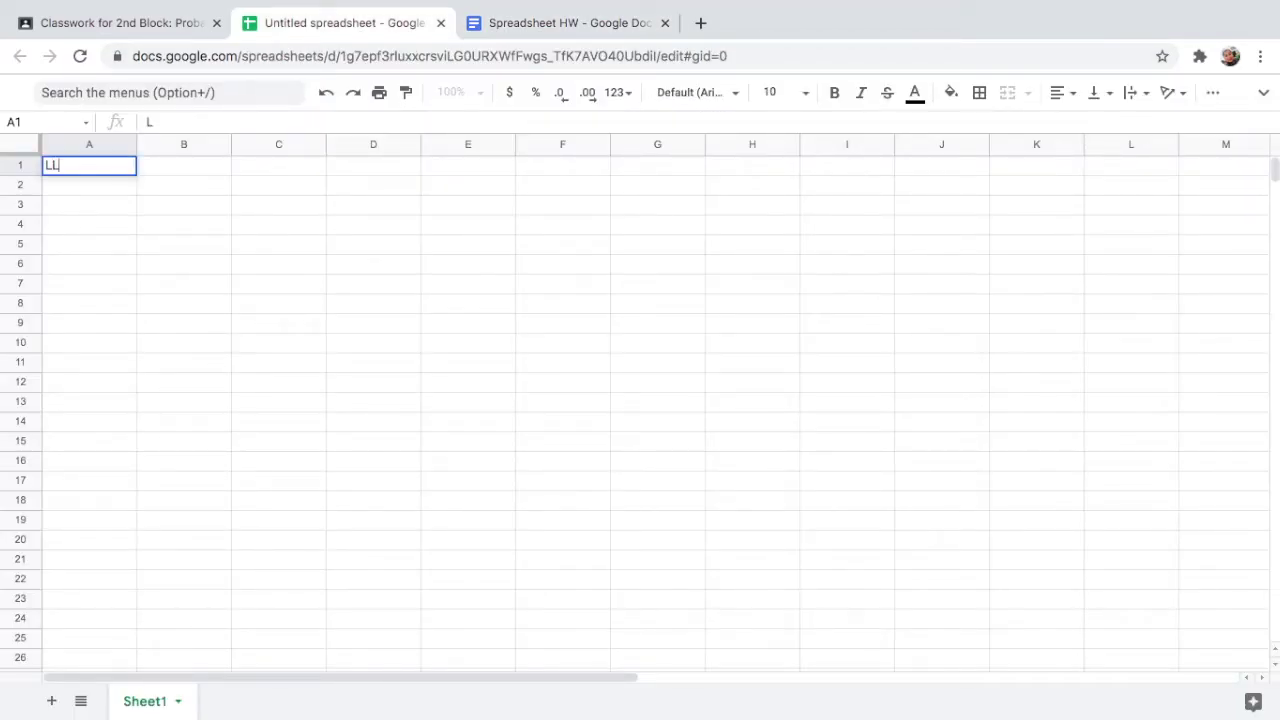
{"action": "left_click", "coordinate": [191, 160]}
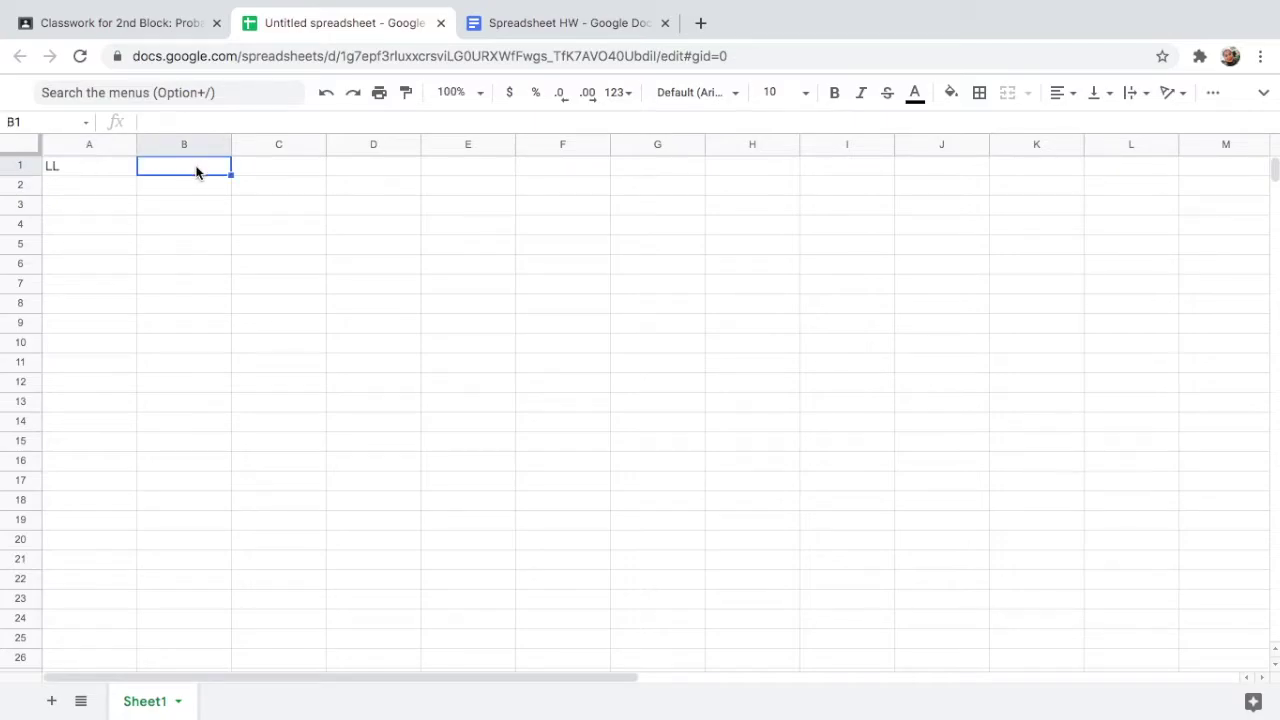
{"action": "type", "text": "UL"}
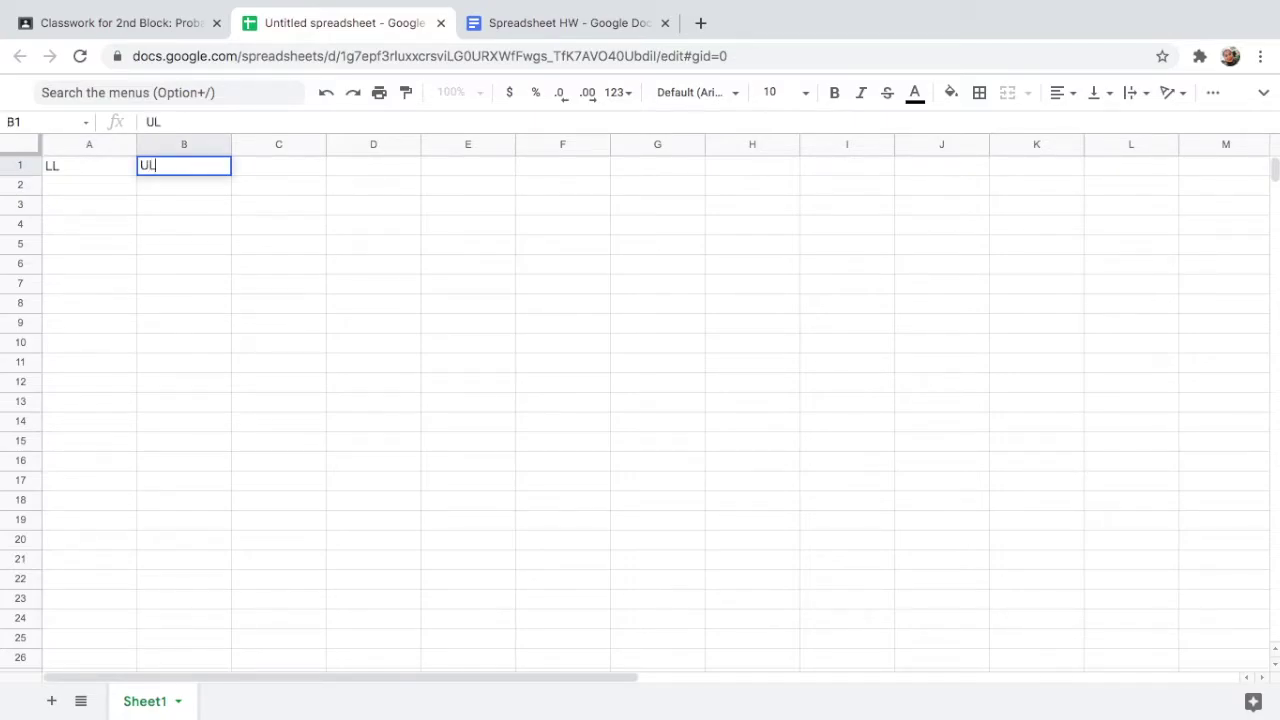
{"action": "left_click", "coordinate": [305, 165]}
{"action": "type", "text": "f"}
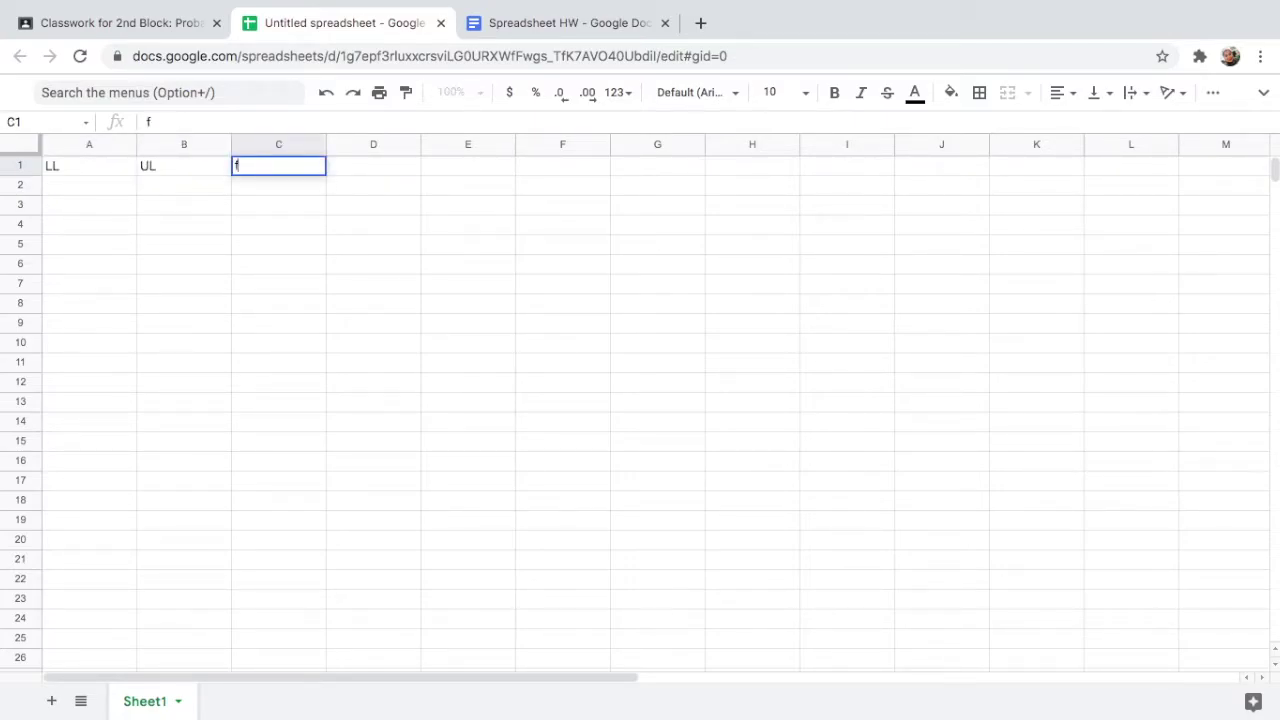
- Enter the first class interval from the homework table, with 5 in A2 and 9 in B2
{"action": "left_click", "coordinate": [103, 189]}
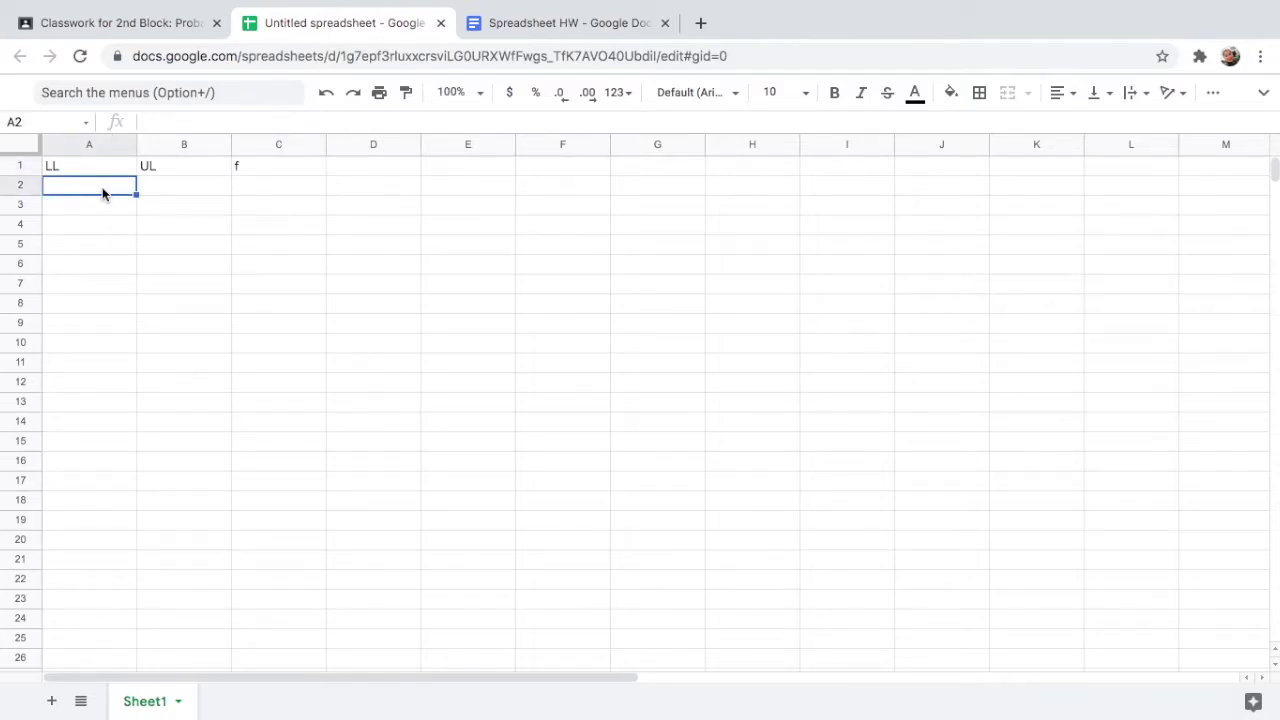
{"action": "left_click", "coordinate": [566, 24]}
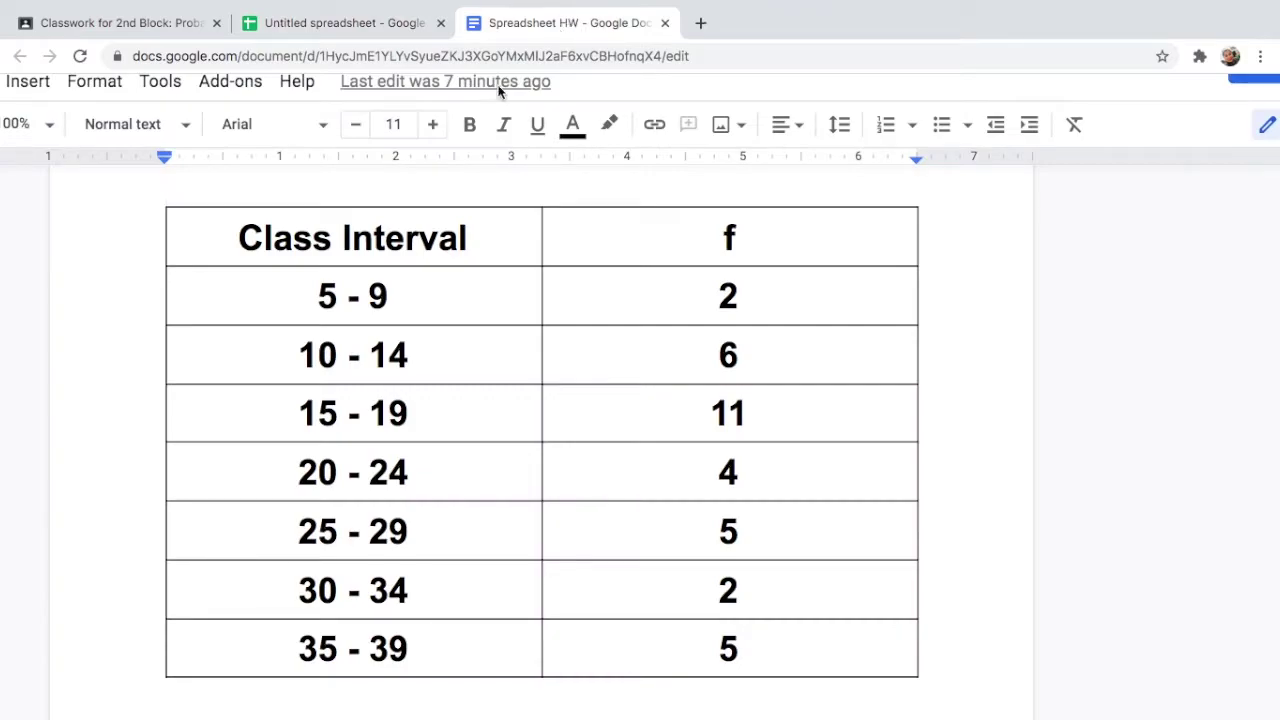
{"action": "left_click", "coordinate": [335, 31]}
{"action": "type", "text": "5"}
{"action": "key", "text": "Tab"}
{"action": "type", "text": "9"}
{"action": "key", "text": "Return"}
- Fill in the remaining lower limits 10, 15, 20, 25, 30 and 35 in A3:A8
{"action": "type", "text": "10"}
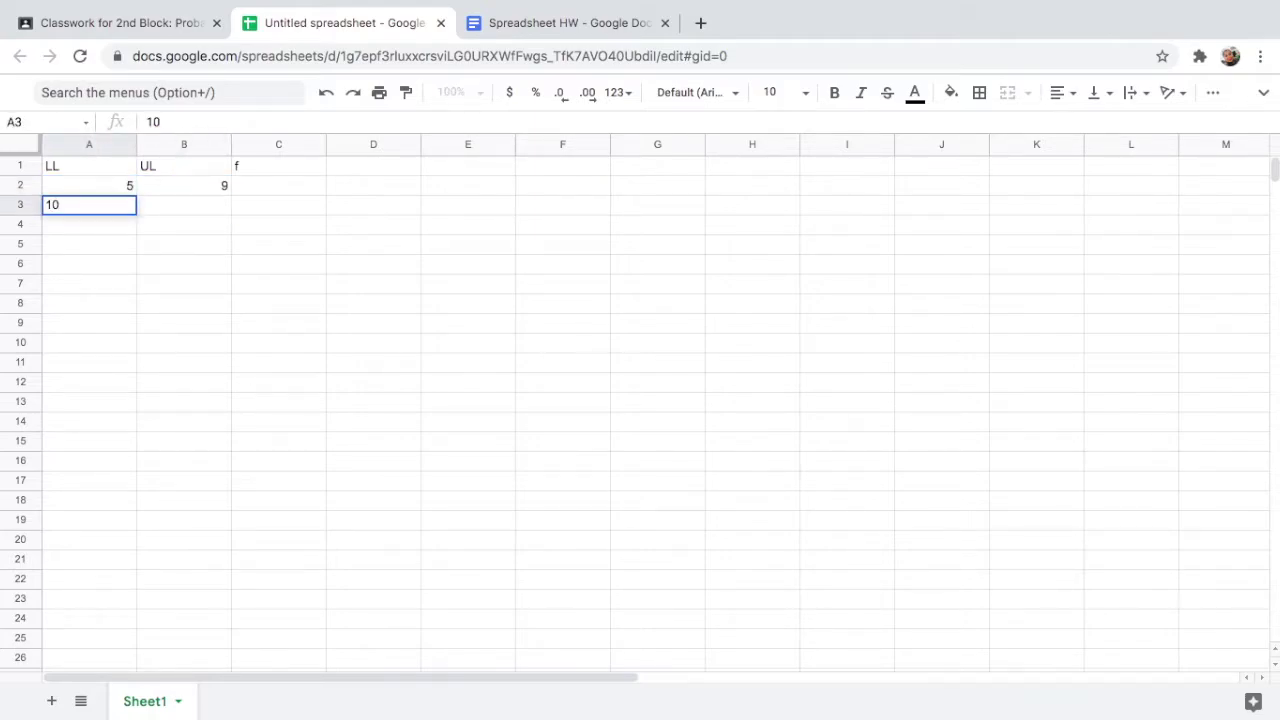
{"action": "key", "text": "Return"}
{"action": "type", "text": "15"}
{"action": "key", "text": "Return"}
{"action": "type", "text": "20"}
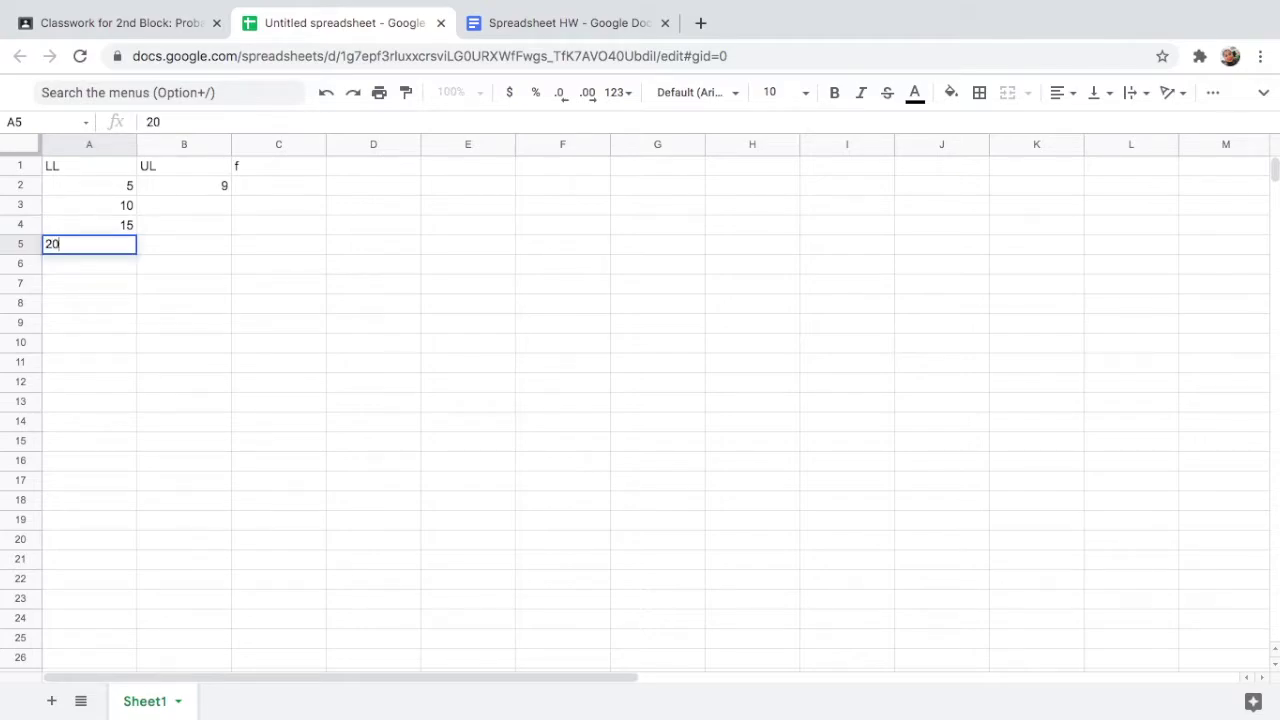
{"action": "key", "text": "Return"}
{"action": "type", "text": "25"}
{"action": "key", "text": "Return"}
{"action": "type", "text": "30"}
{"action": "key", "text": "Return"}
{"action": "type", "text": "35"}
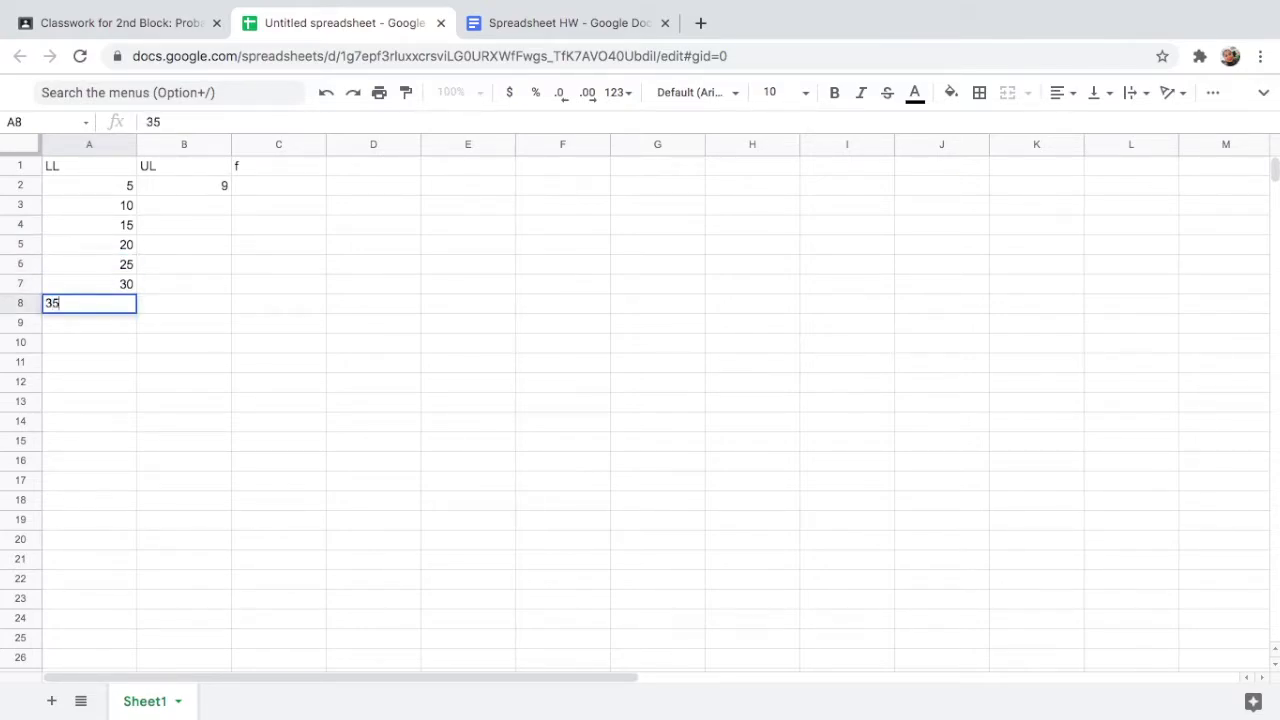
- Fill in the remaining upper limits 14, 19, 24, 29, 34 and 39 in B3:B8
{"action": "left_click", "coordinate": [190, 203]}
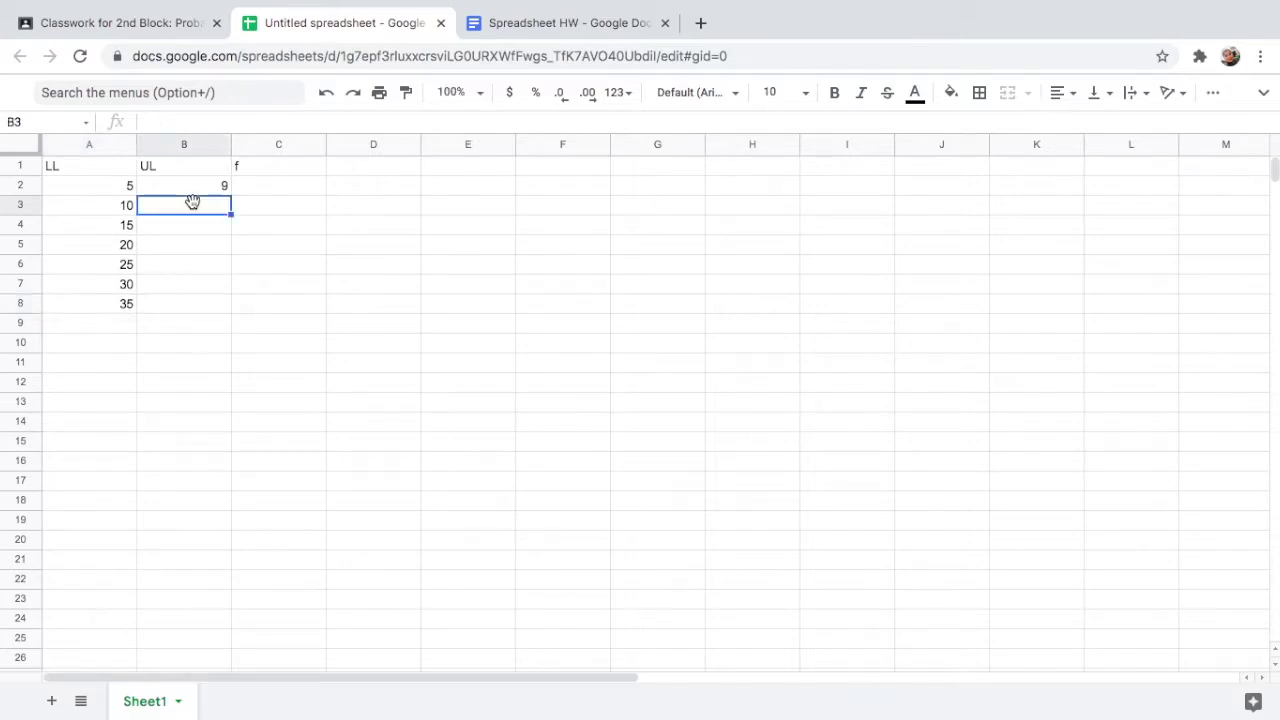
{"action": "type", "text": "14"}
{"action": "key", "text": "Return"}
{"action": "type", "text": "19"}
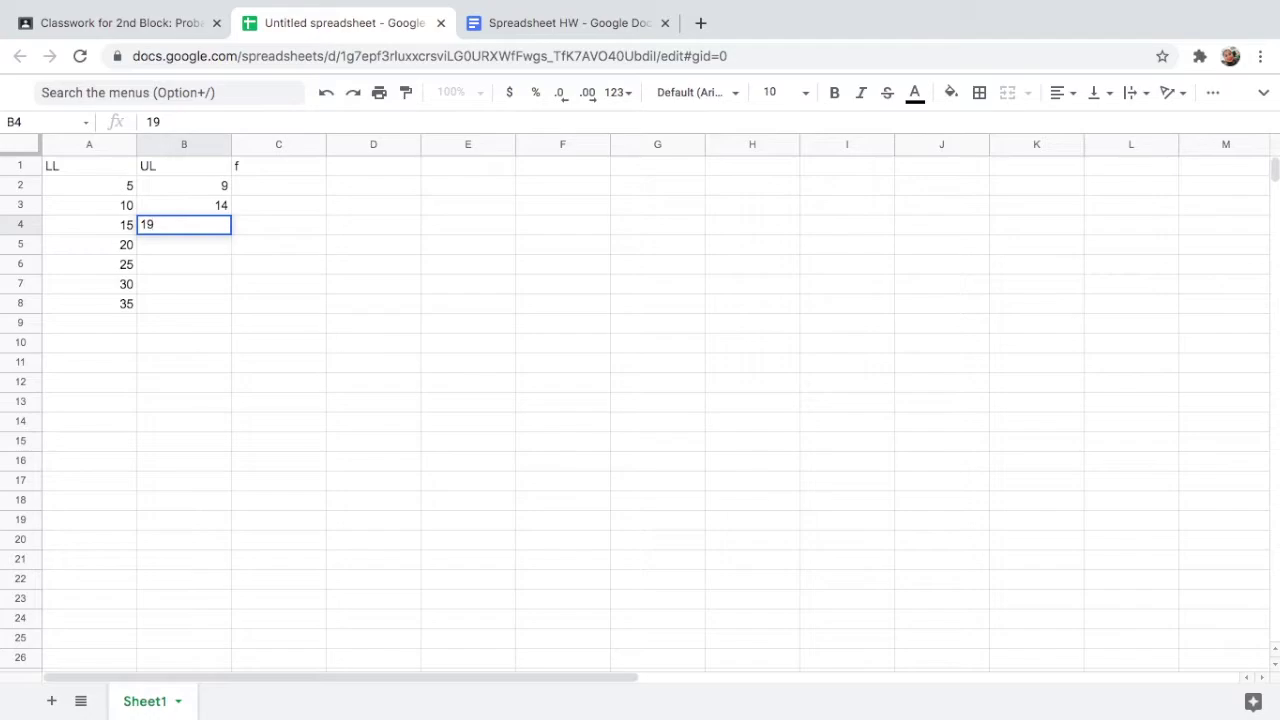
{"action": "key", "text": "Return"}
{"action": "type", "text": "24"}
{"action": "key", "text": "Return"}
{"action": "type", "text": "29"}
{"action": "key", "text": "Return"}
{"action": "type", "text": "34"}
{"action": "key", "text": "Return"}
{"action": "type", "text": "39"}
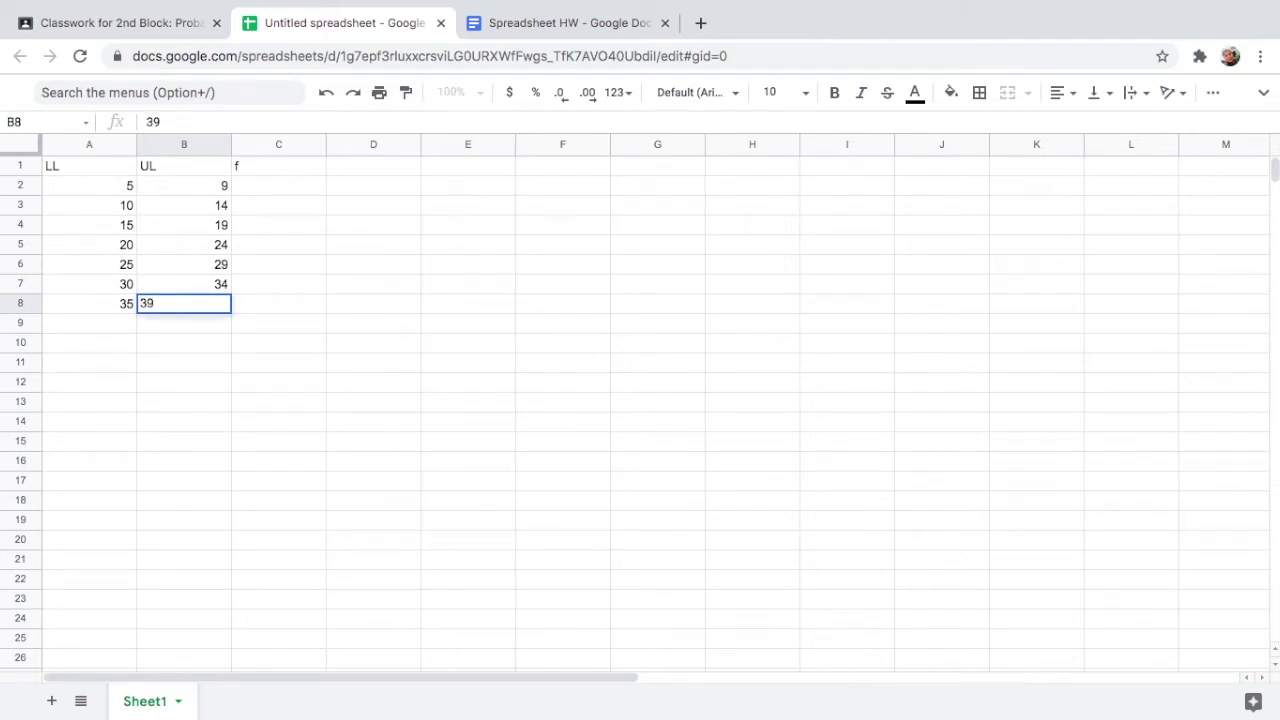
{"action": "key", "text": "Tab"}
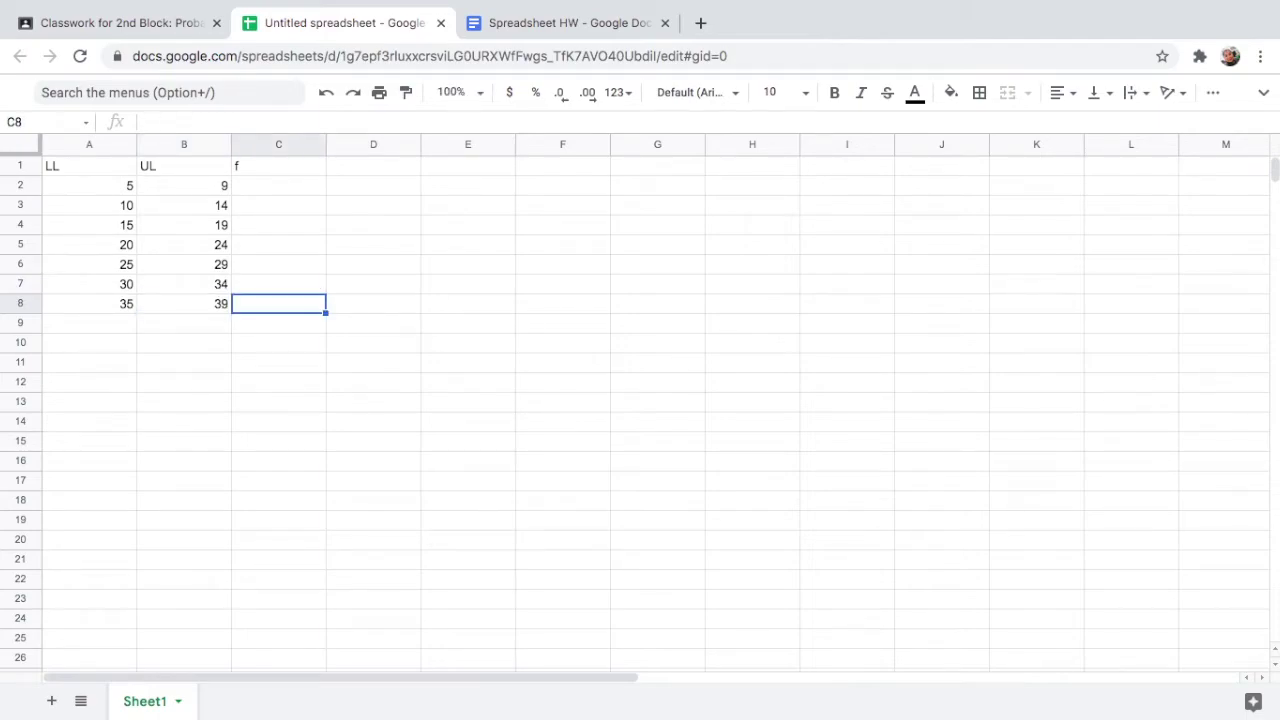
- Copy the first three frequencies 2, 6 and 11 from the homework table into C2:C4
{"action": "left_click", "coordinate": [583, 23]}
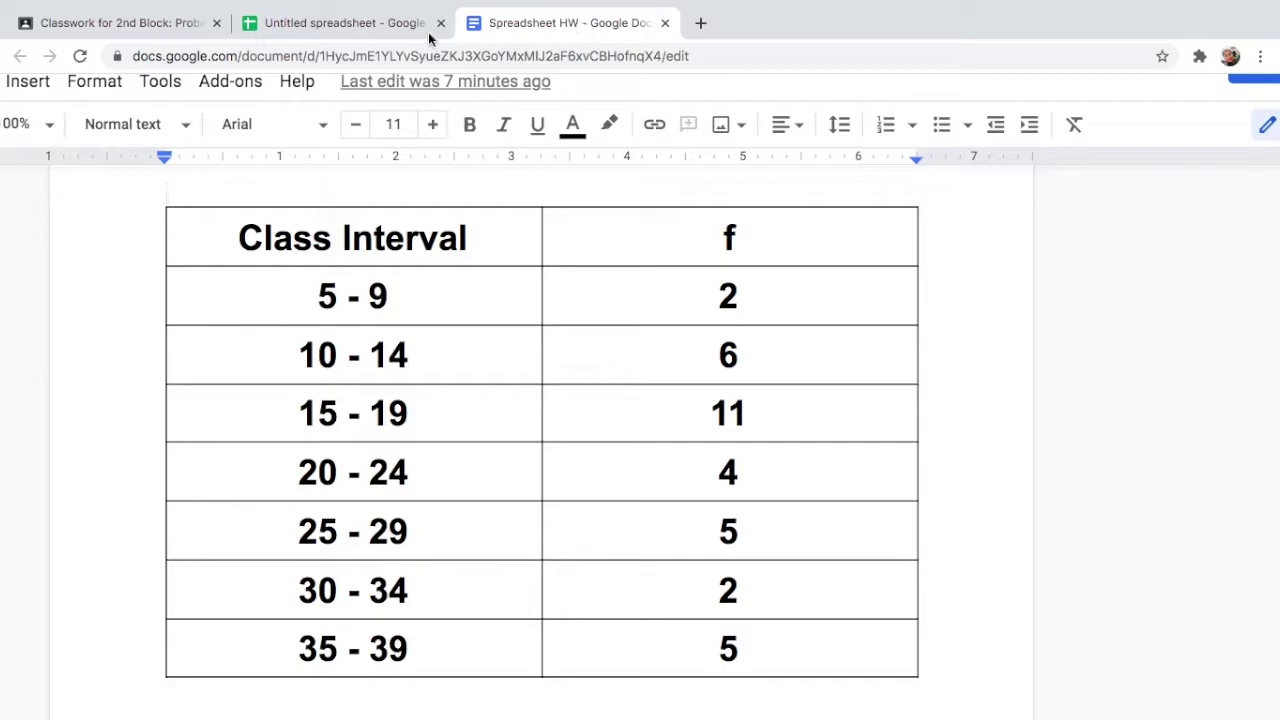
{"action": "left_click", "coordinate": [326, 28]}
{"action": "left_click", "coordinate": [286, 187]}
{"action": "type", "text": "2"}
{"action": "key", "text": "Return"}
{"action": "type", "text": "6"}
{"action": "key", "text": "Return"}
{"action": "type", "text": "11"}
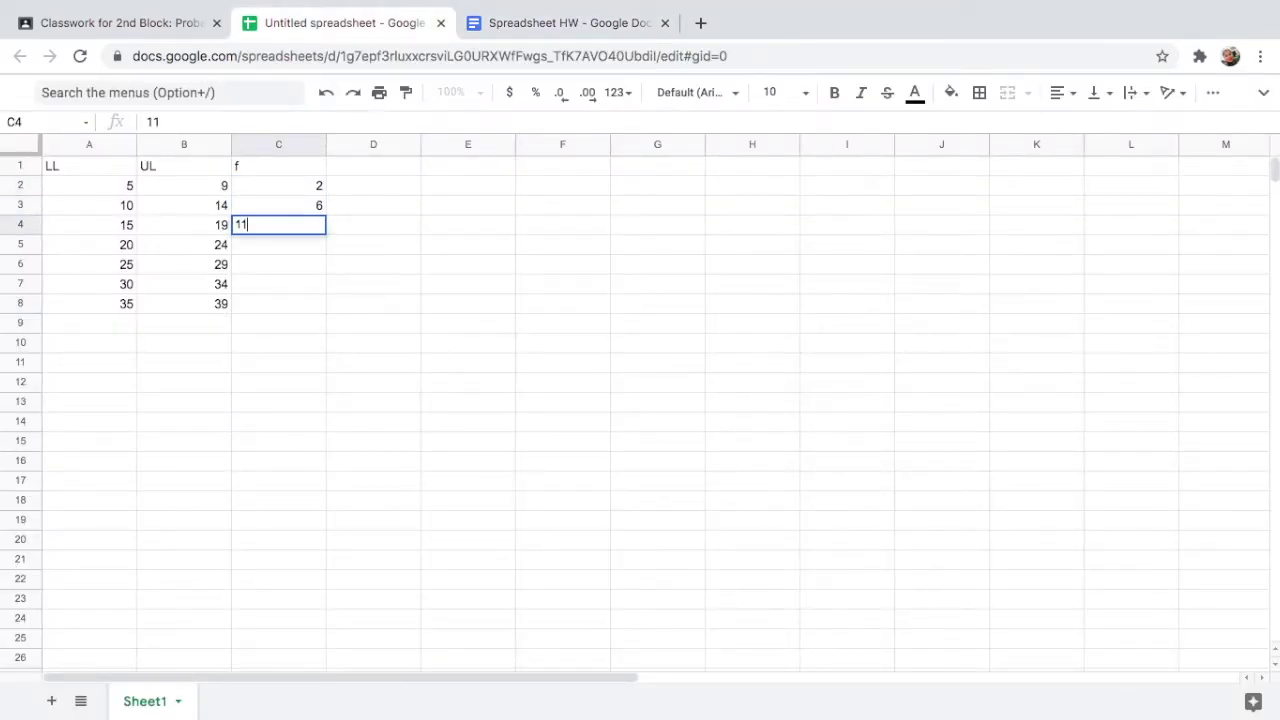
- Recheck the homework table and enter the remaining frequencies 4, 5, 2 and 5 in C5:C8
{"action": "left_click", "coordinate": [556, 24]}
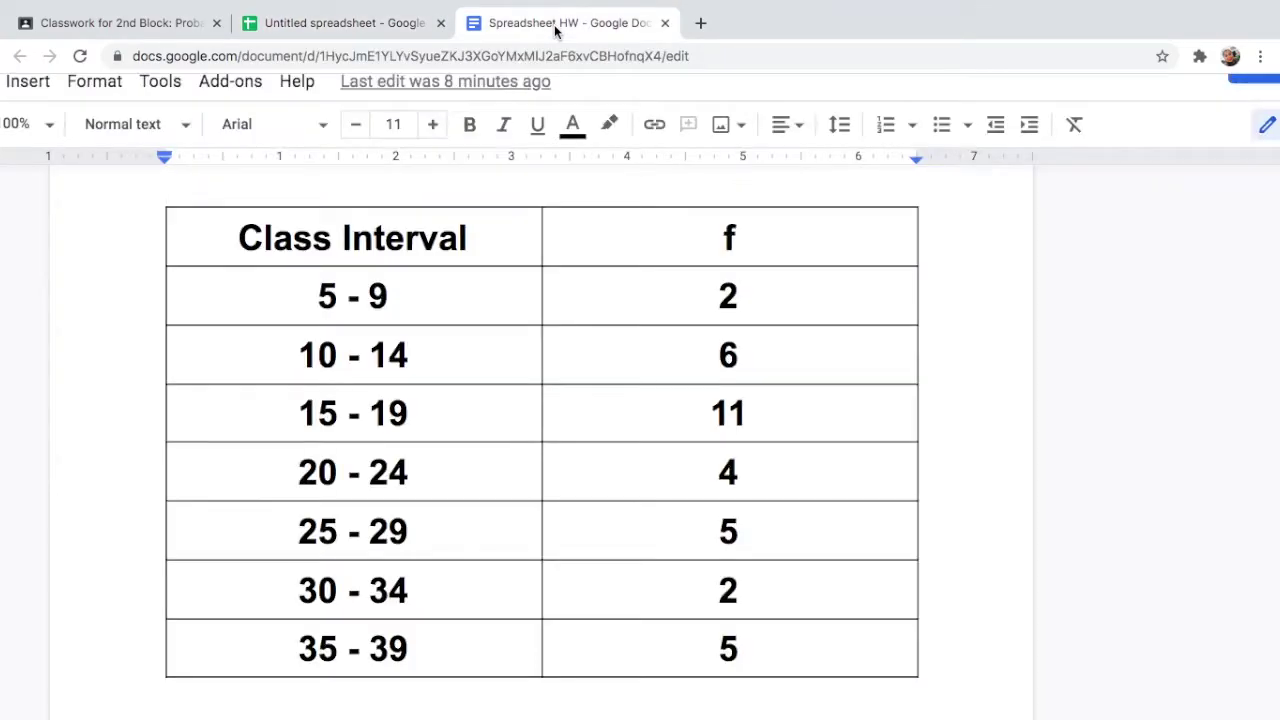
{"action": "left_click", "coordinate": [326, 26]}
{"action": "key", "text": "Return"}
{"action": "type", "text": "4"}
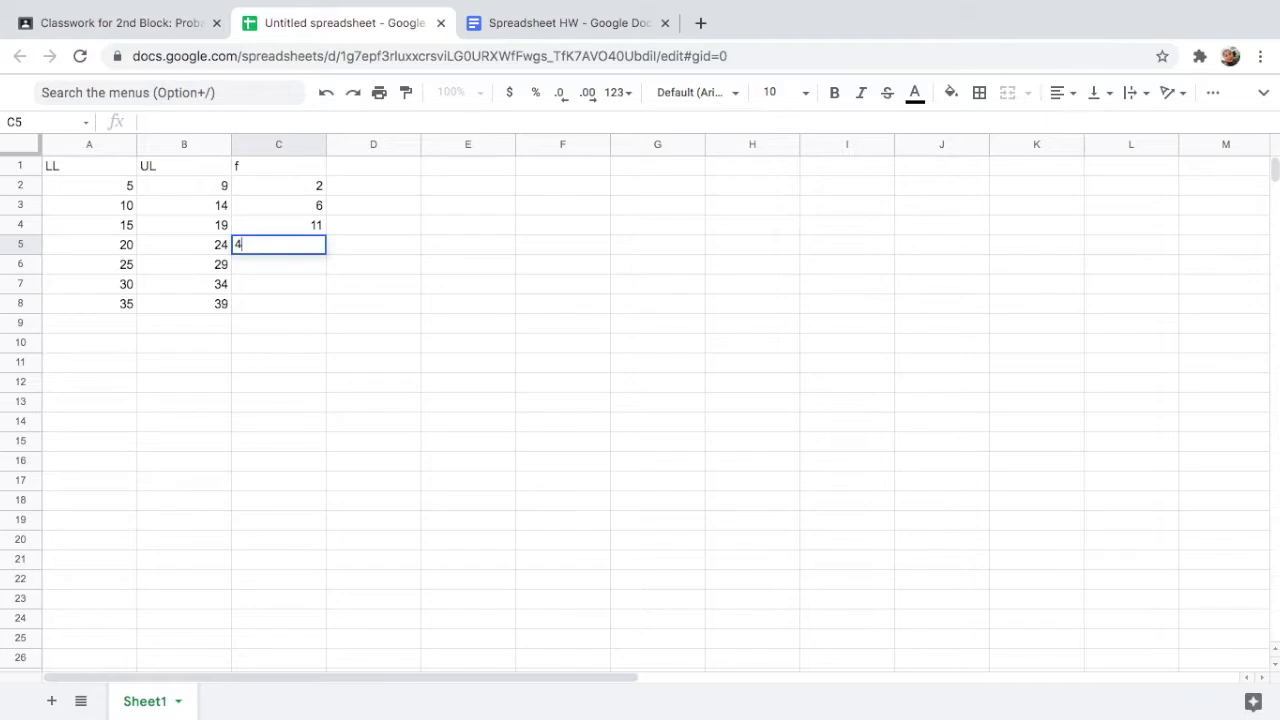
{"action": "key", "text": "Return"}
{"action": "type", "text": "5"}
{"action": "key", "text": "Return"}
{"action": "type", "text": "2"}
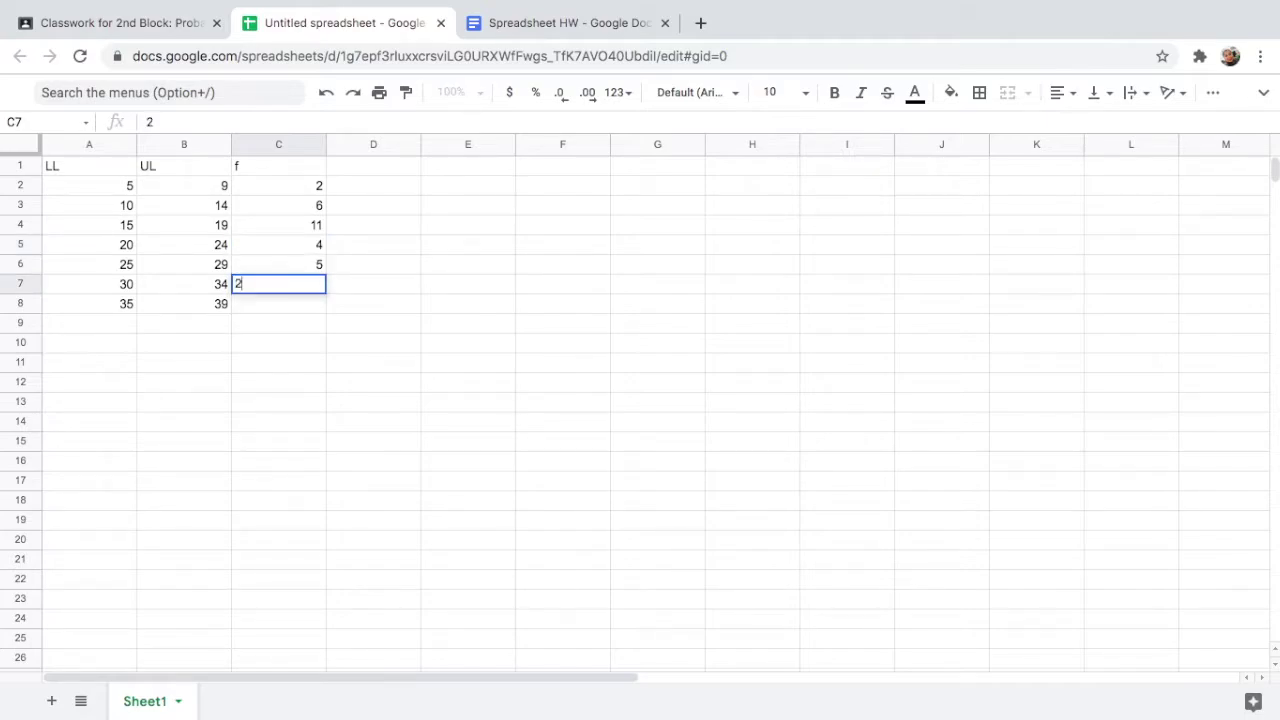
{"action": "key", "text": "Return"}
{"action": "type", "text": "5"}
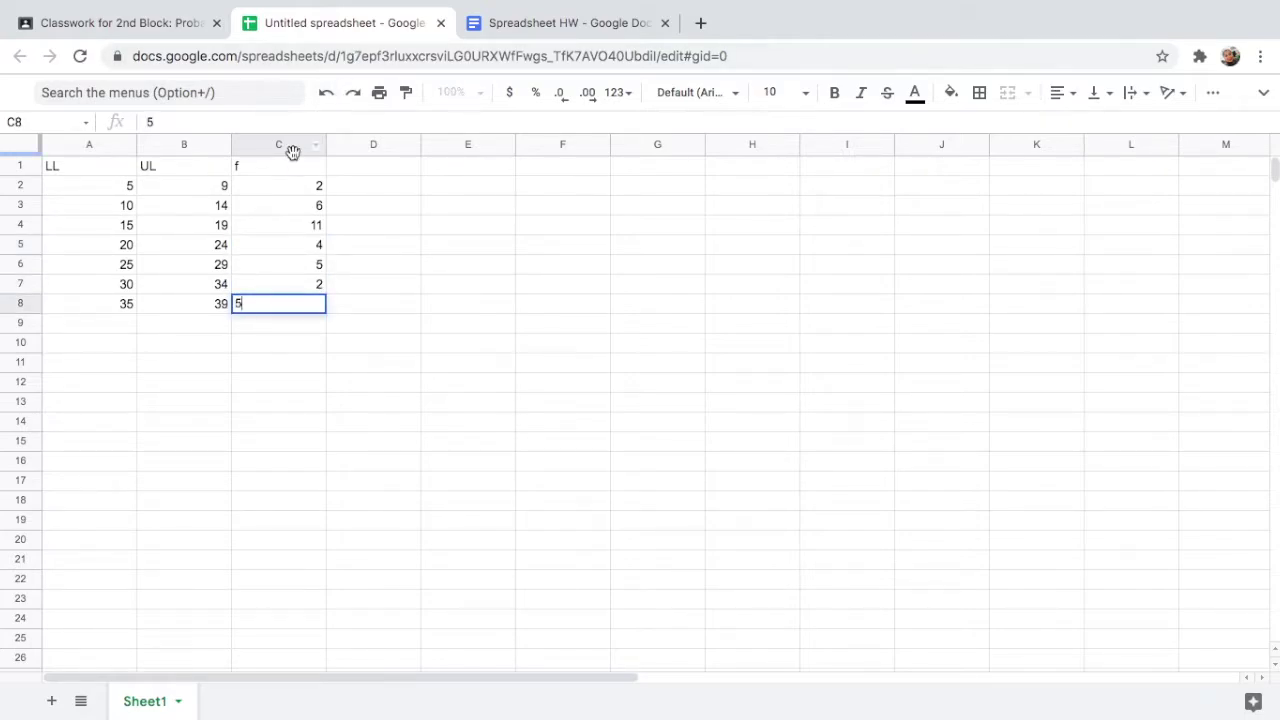
- Centre the contents of A1:J13 horizontally and set their font size to 24
{"action": "left_click_drag", "start_coordinate": [77, 165], "coordinate": [937, 403]}
{"action": "left_click", "coordinate": [1073, 93]}
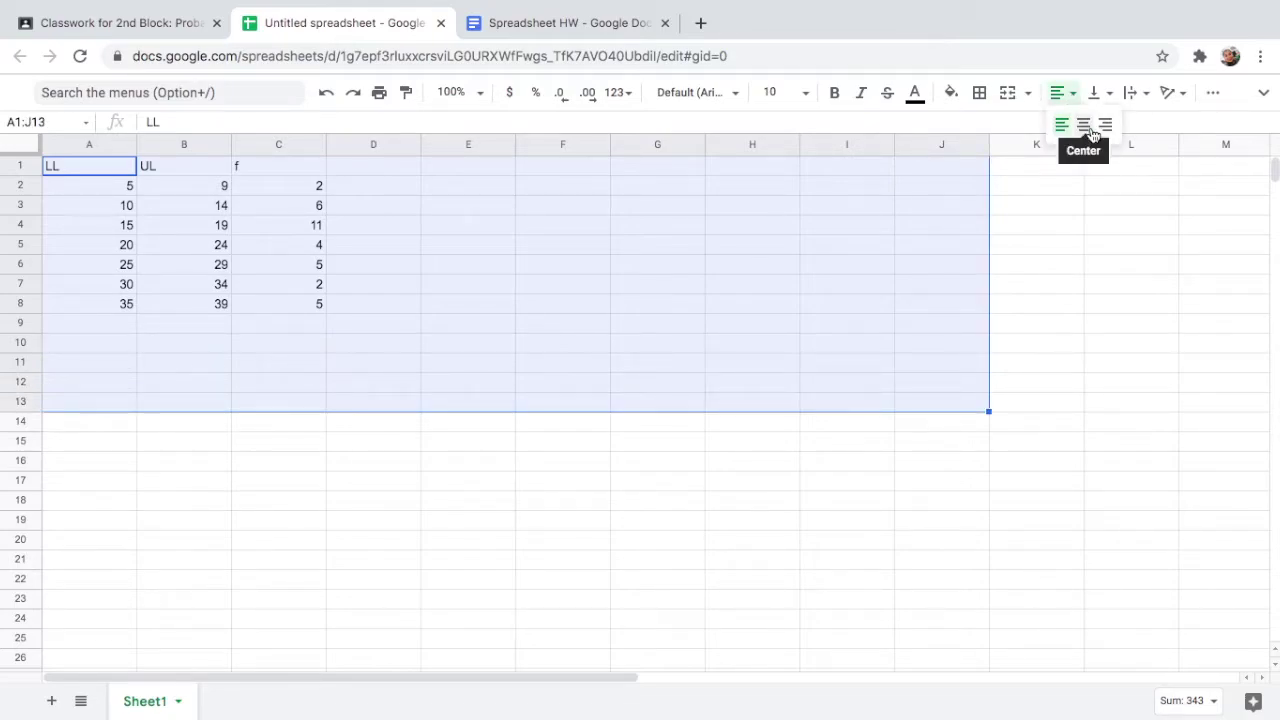
{"action": "left_click", "coordinate": [1085, 125]}
{"action": "left_click", "coordinate": [806, 92]}
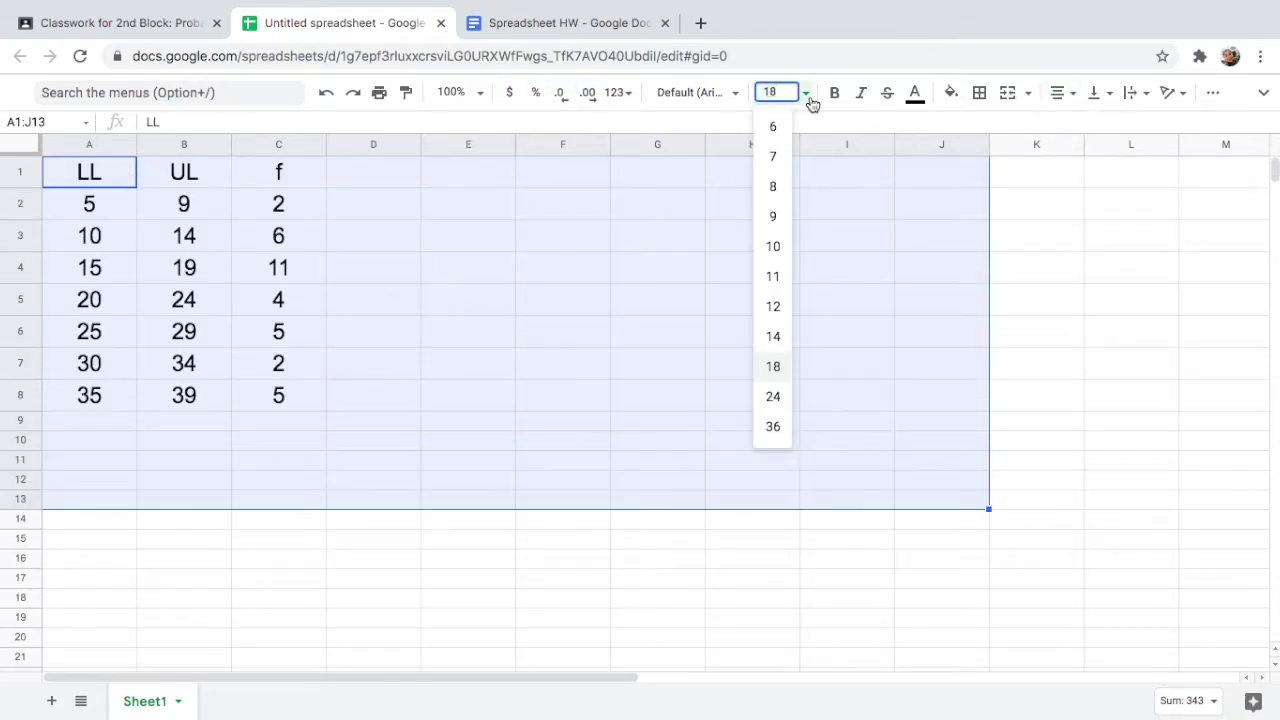
{"action": "left_click", "coordinate": [773, 397]}
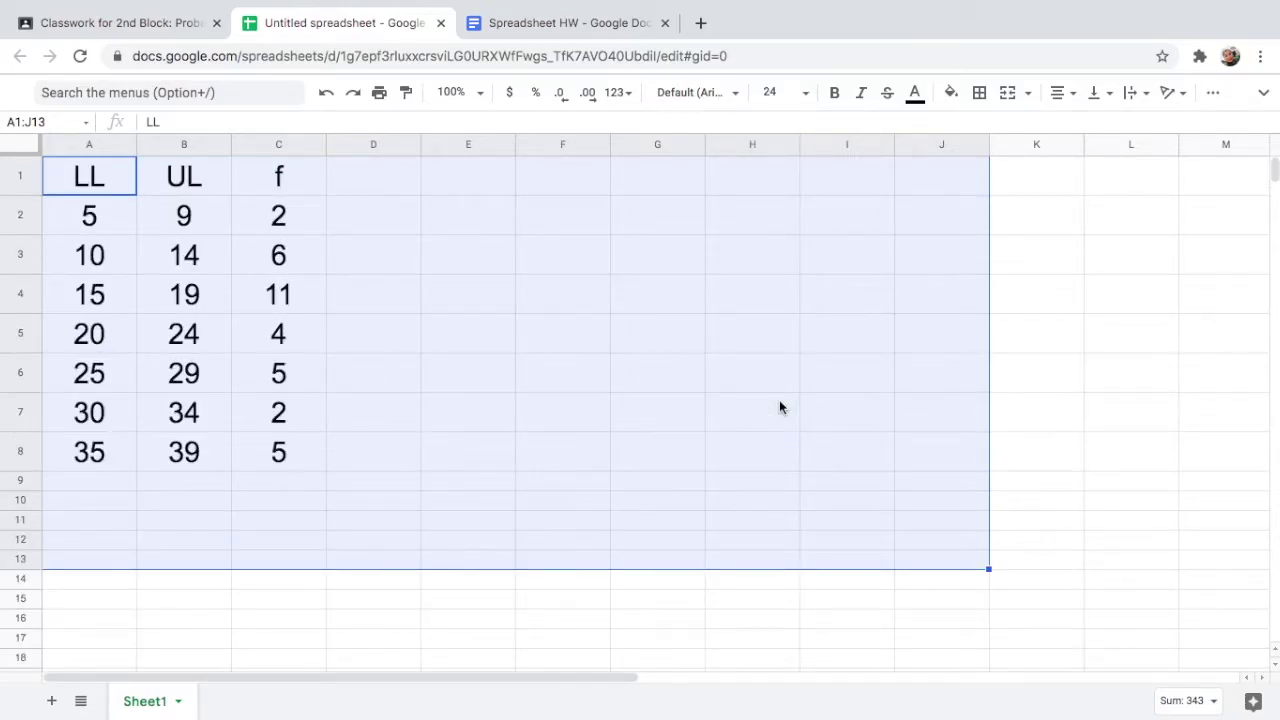
{"action": "left_click", "coordinate": [1061, 328]}
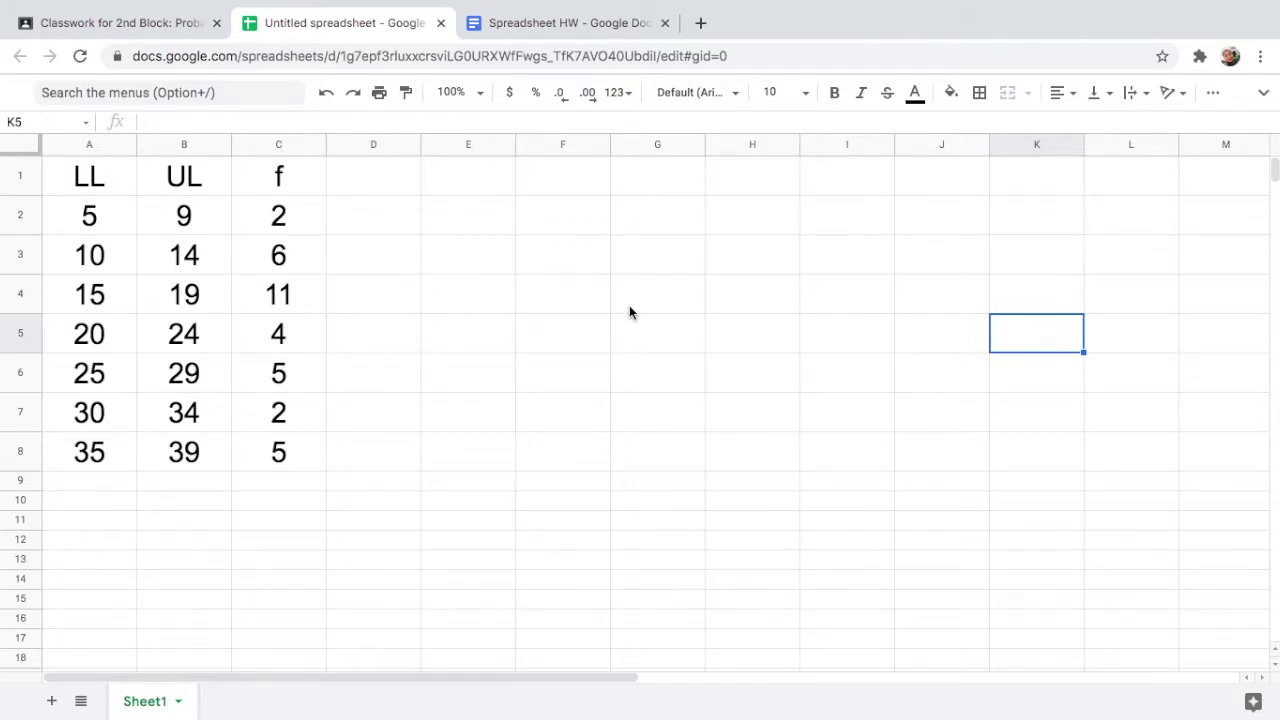
- Total the frequencies in C9 with =SUM(C2:C8) and fill that cell red
{"action": "left_click", "coordinate": [131, 28]}
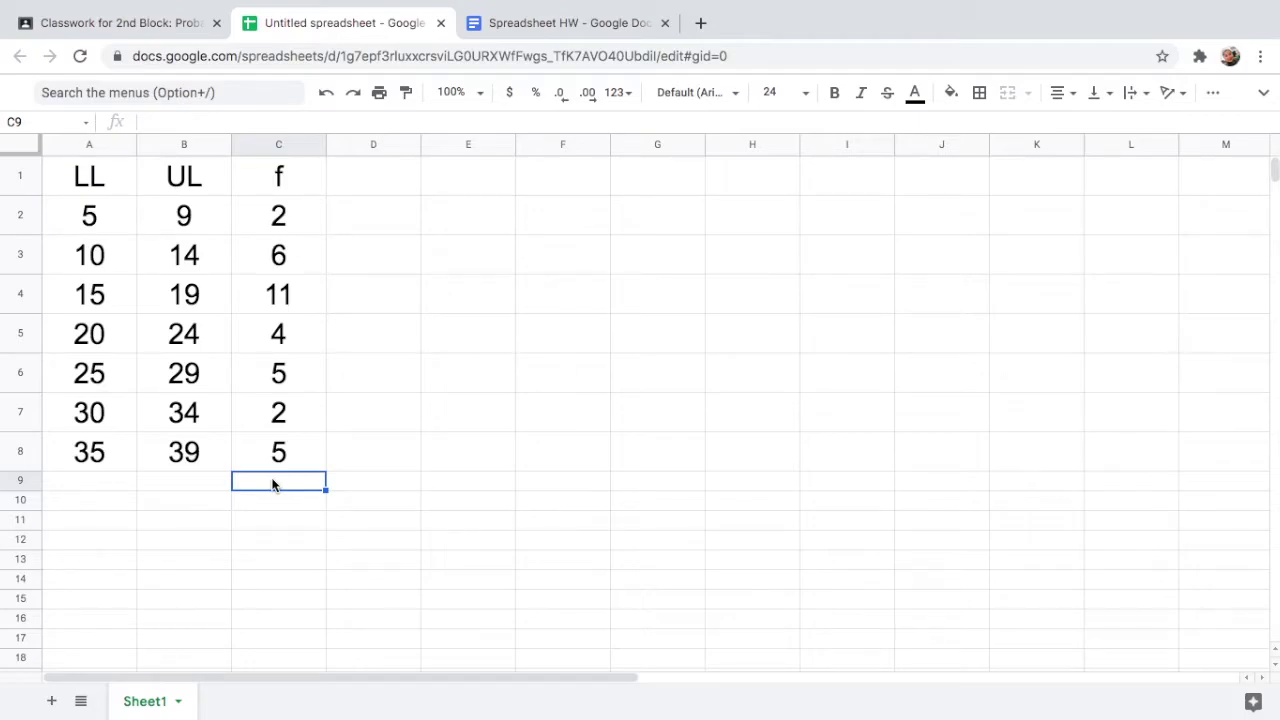
{"action": "type", "text": "="}
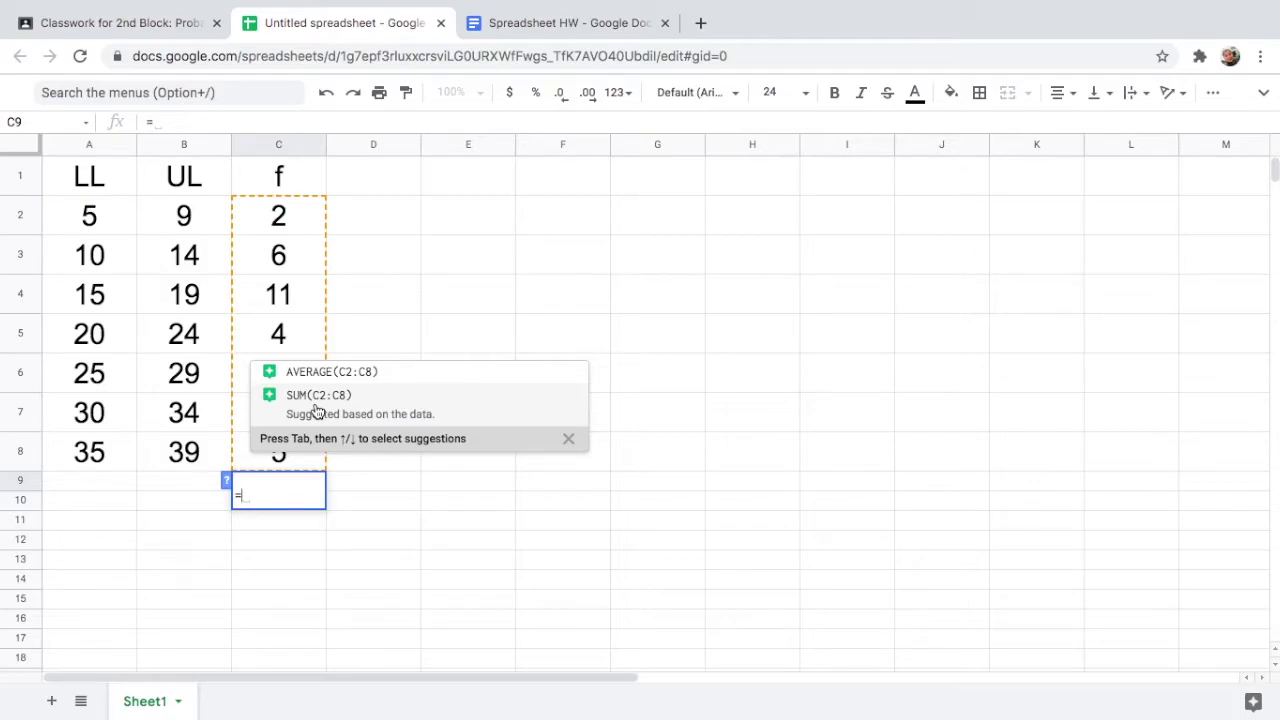
{"action": "left_click", "coordinate": [316, 400]}
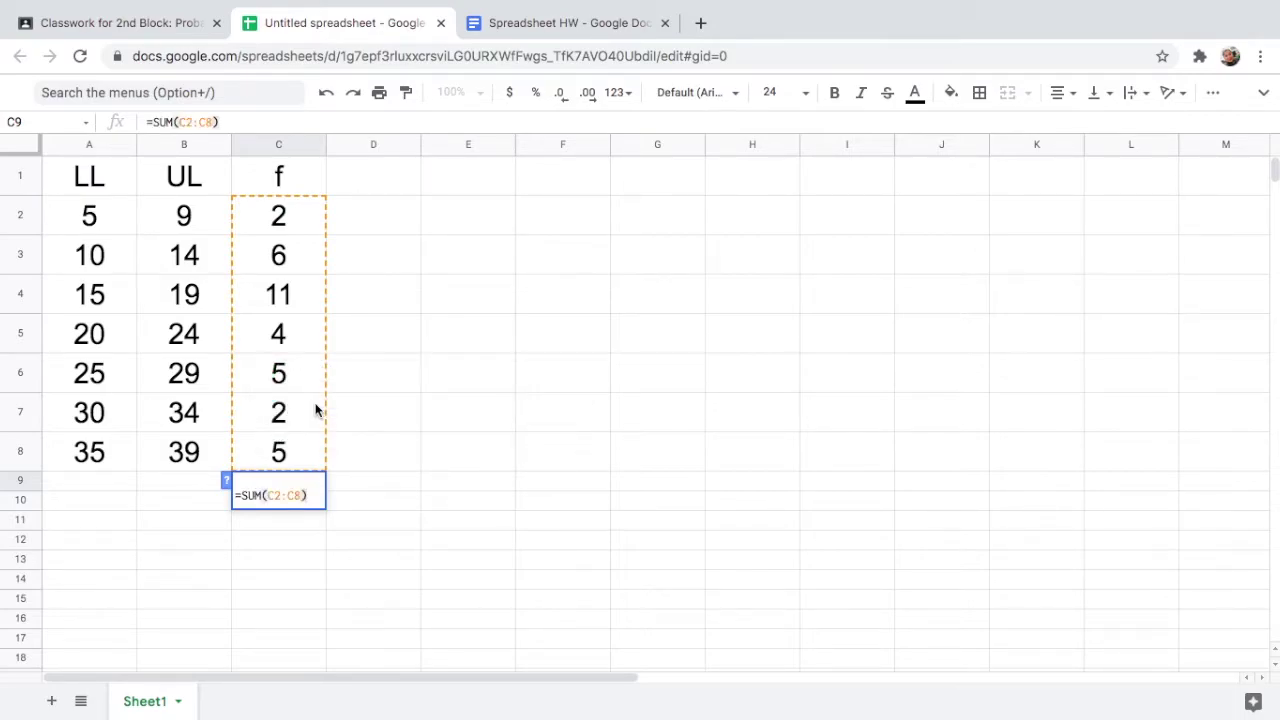
{"action": "key", "text": "Return"}
{"action": "left_click", "coordinate": [298, 500]}
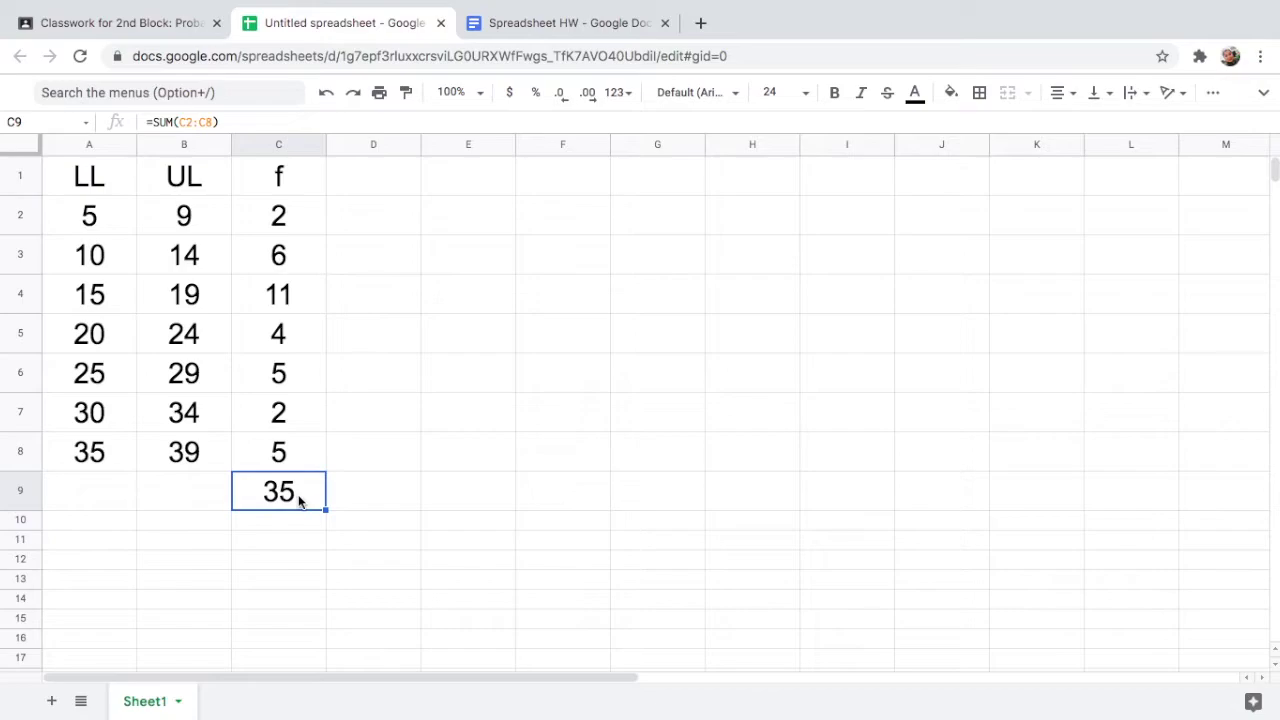
{"action": "left_click", "coordinate": [952, 94]}
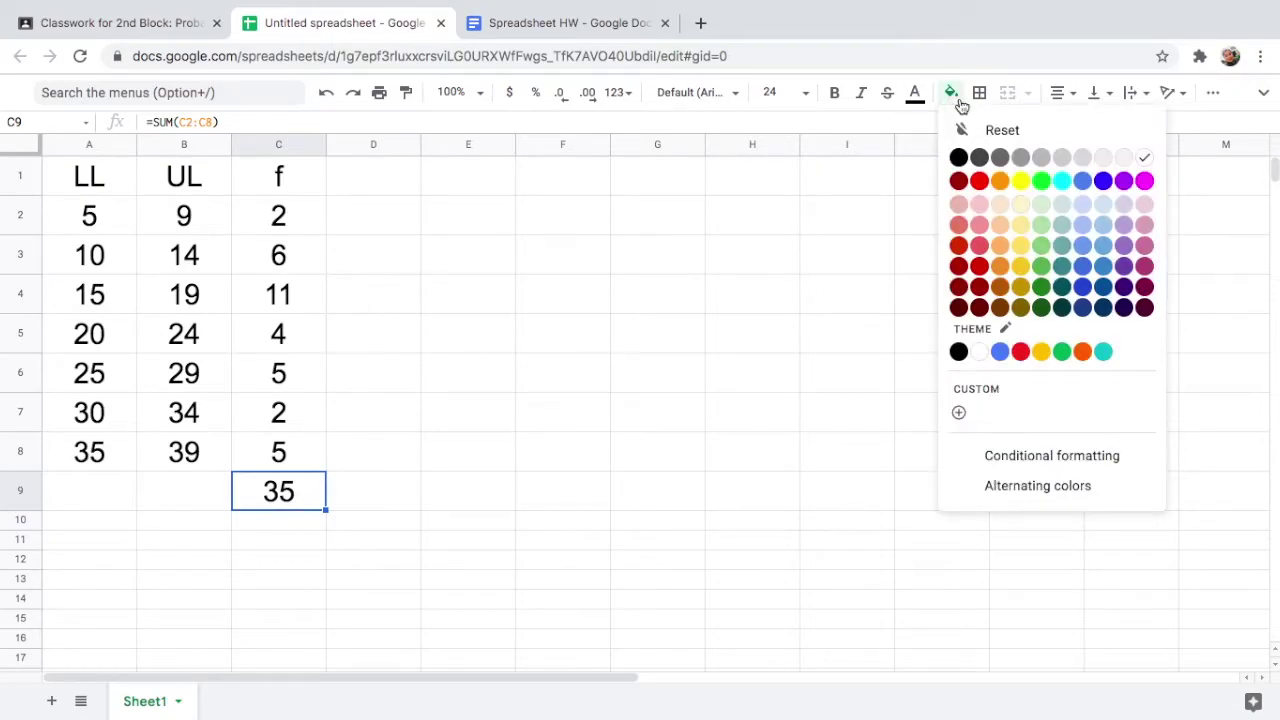
{"action": "left_click", "coordinate": [981, 182]}
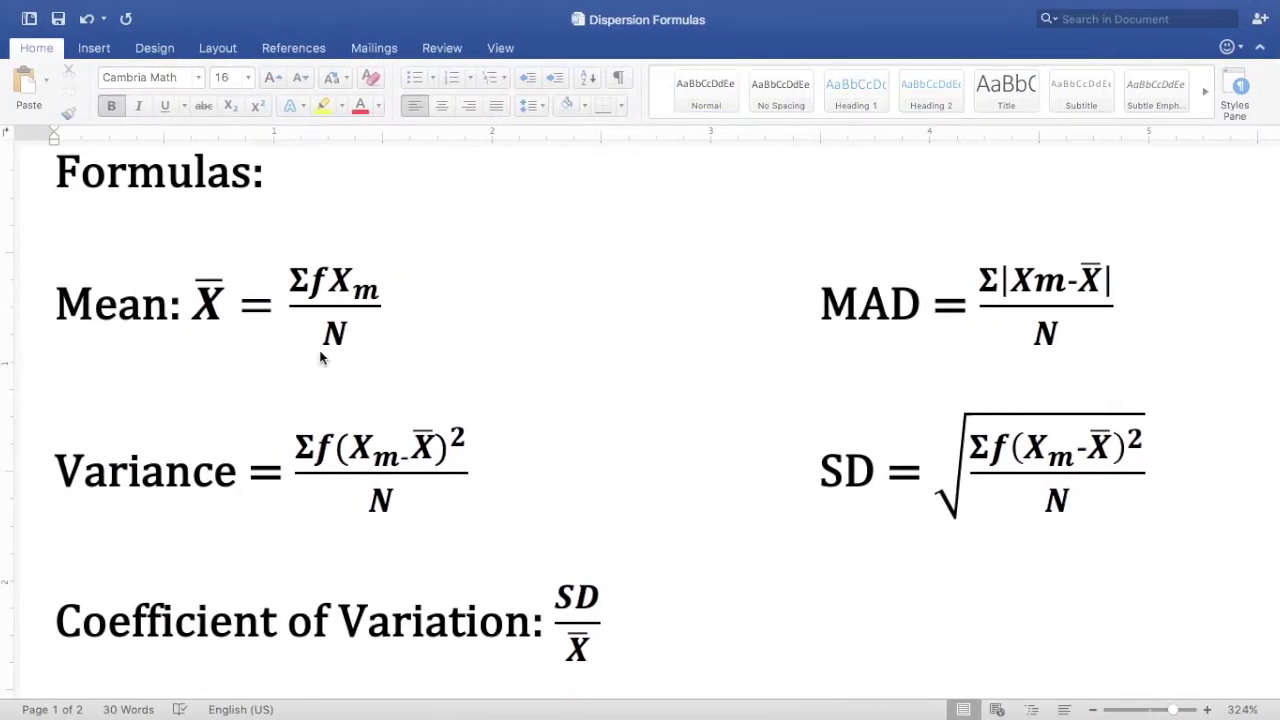
- Check the mean formula in the Dispersion Formulas Word document, and label D1 in the spreadsheet Xm
{"action": "left_click", "coordinate": [323, 350]}
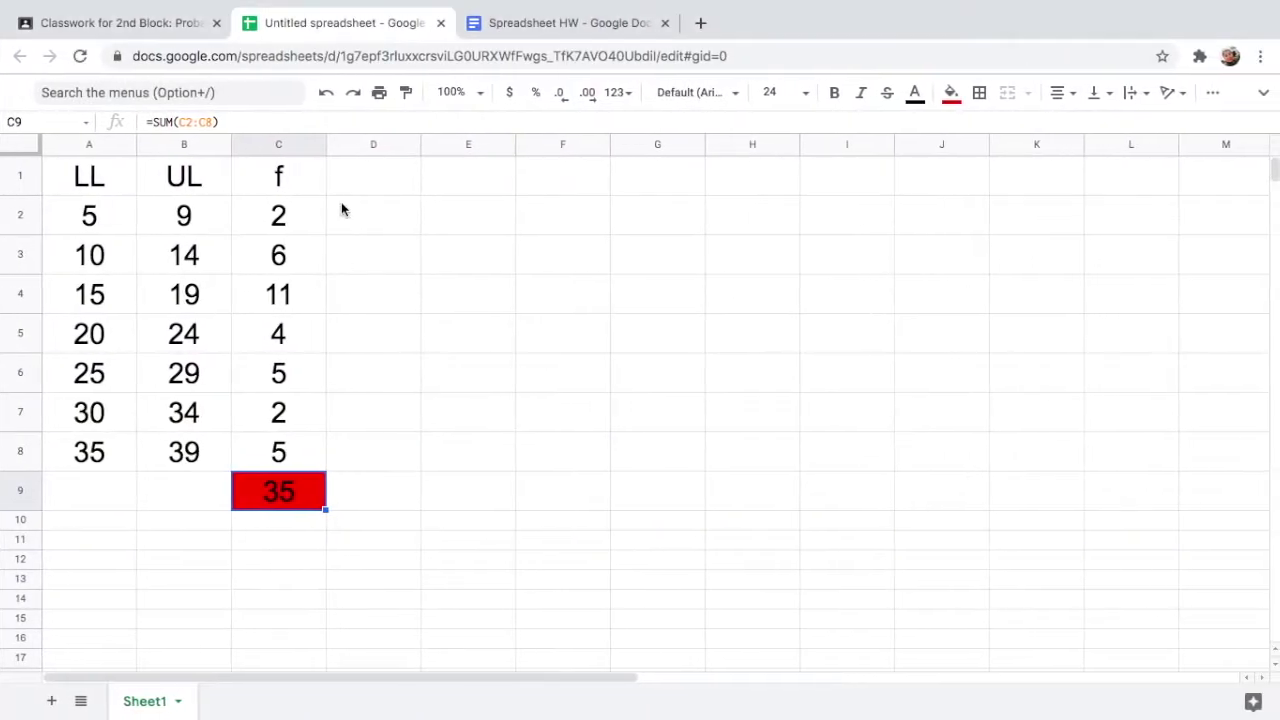
{"action": "left_click", "coordinate": [371, 176]}
{"action": "type", "text": "Xm"}
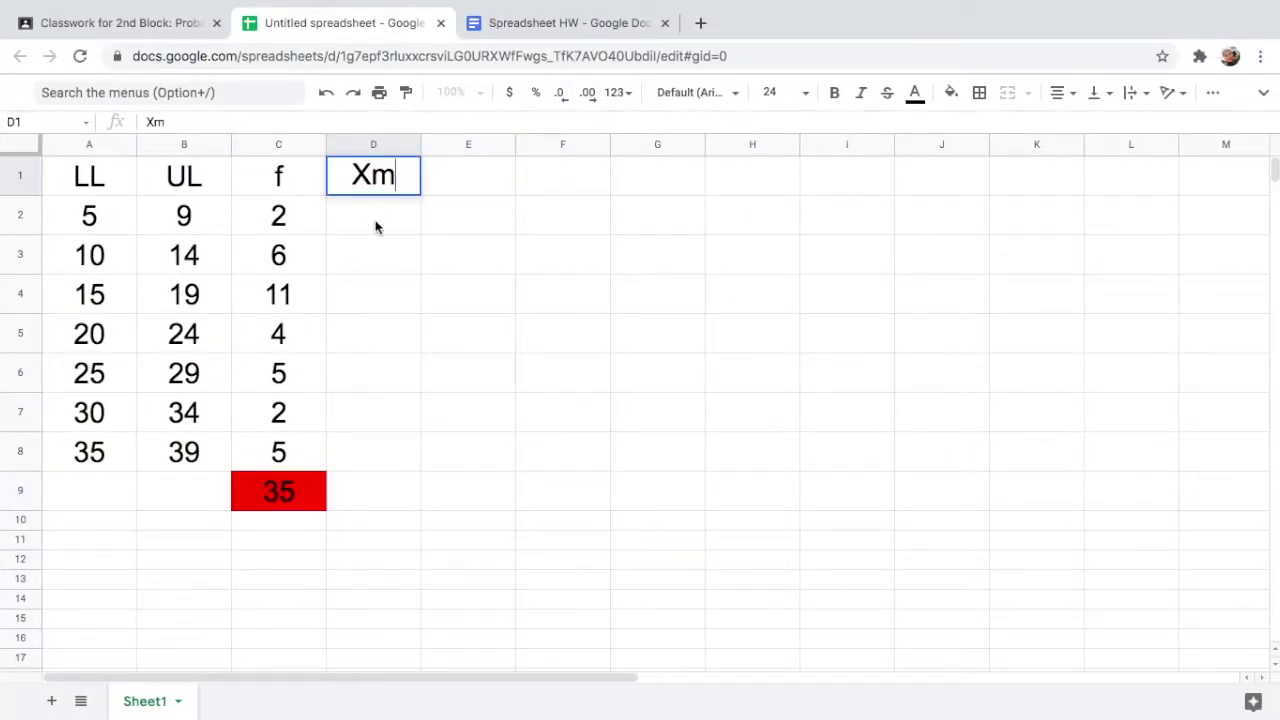
{"action": "key", "text": "Return"}
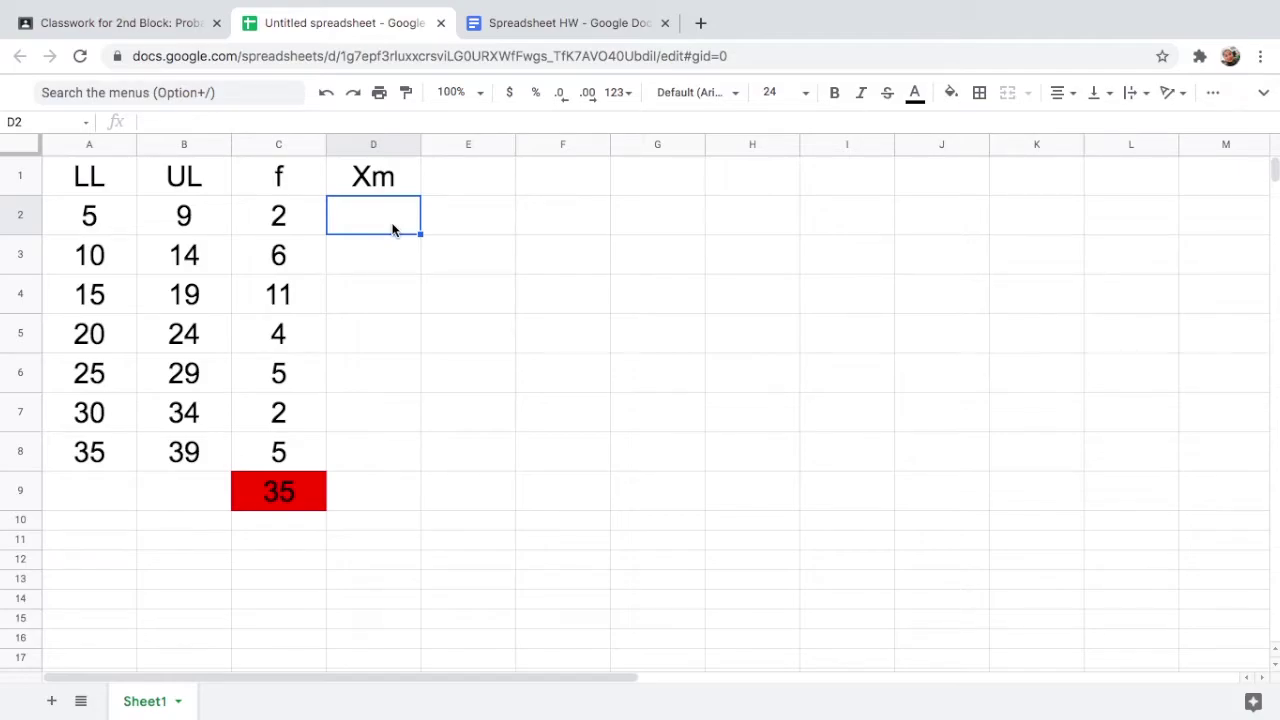
- Enter the class midpoint formula =(A2+B2)/2 in D2
{"action": "type", "text": "="}
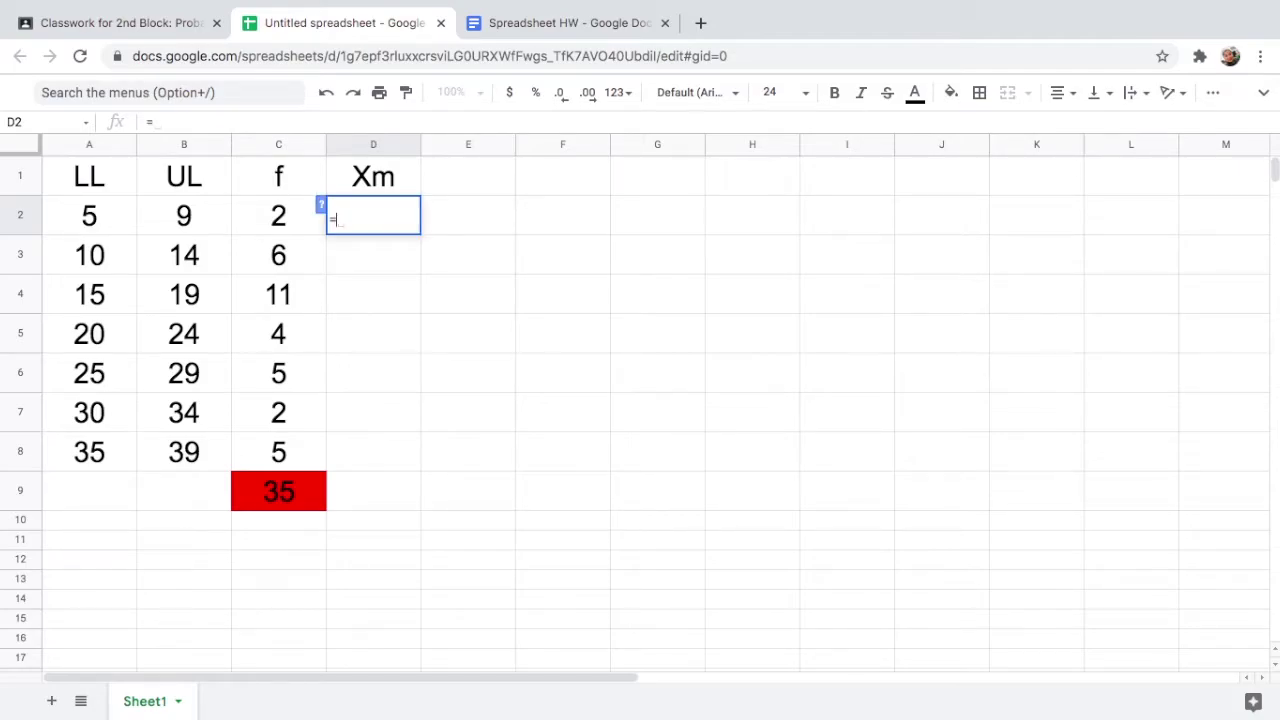
{"action": "type", "text": "("}
{"action": "left_click", "coordinate": [100, 226]}
{"action": "type", "text": "+"}
{"action": "left_click", "coordinate": [190, 222]}
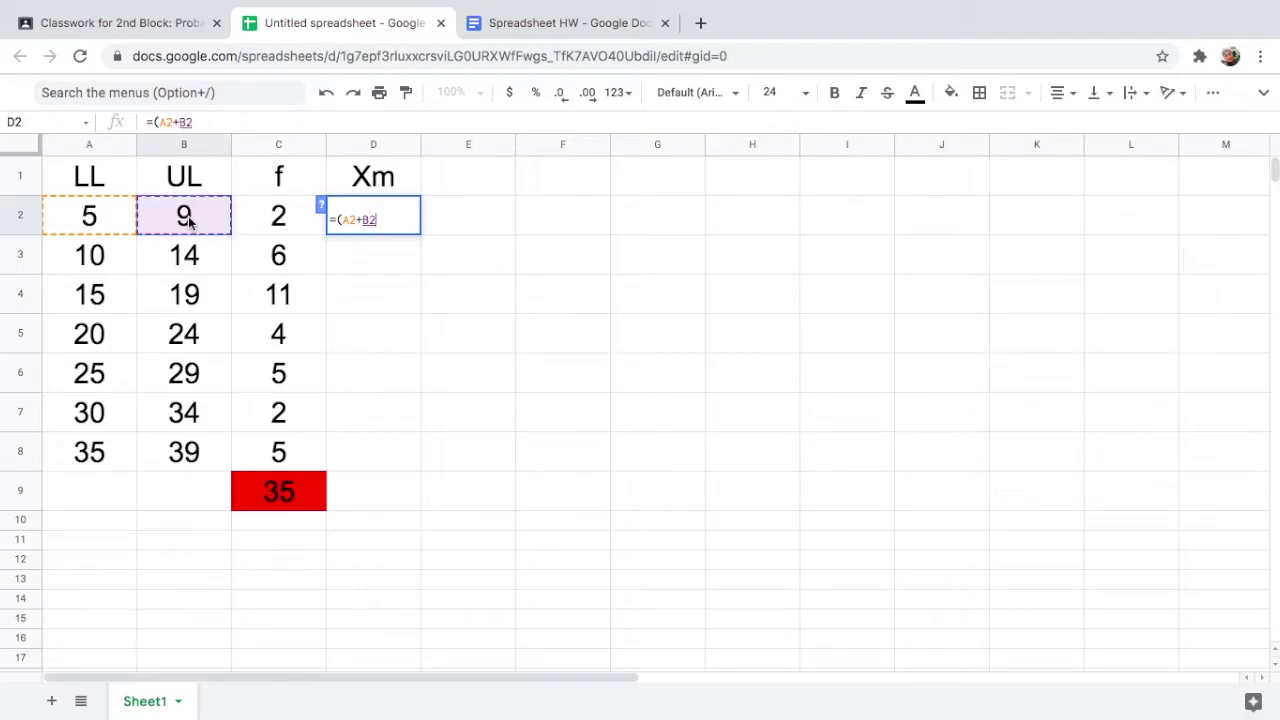
{"action": "type", "text": ")"}
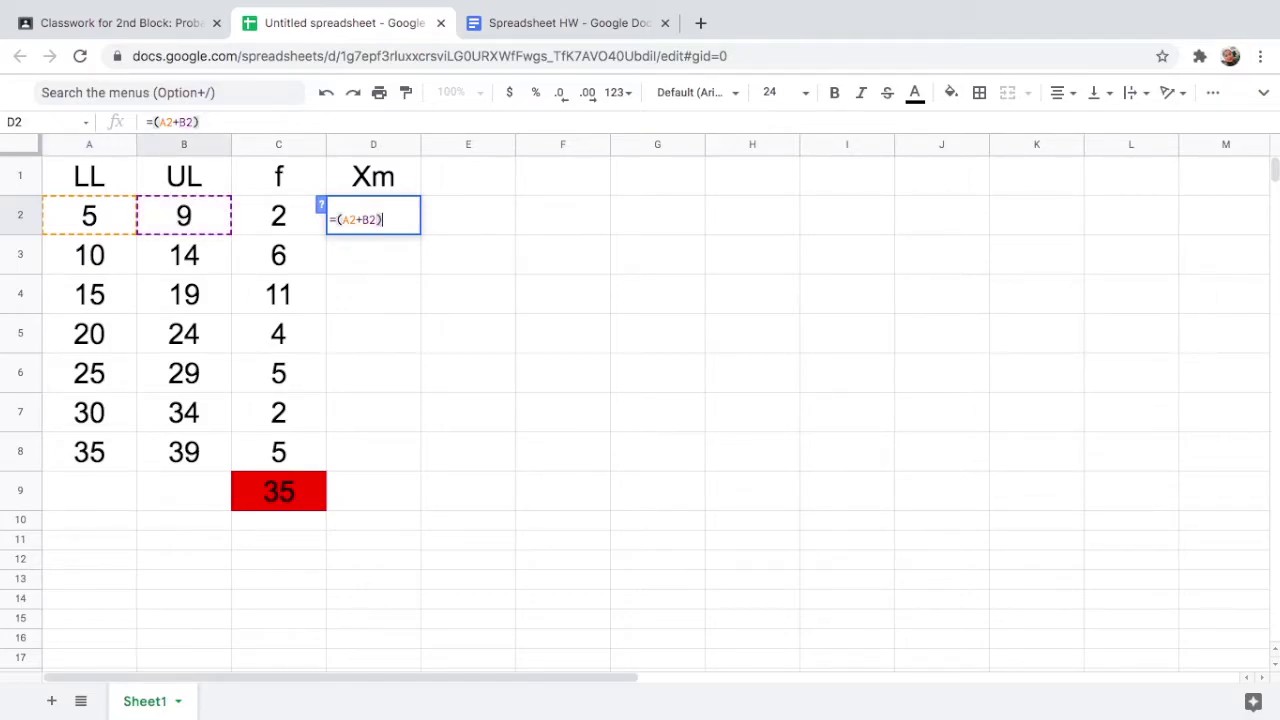
{"action": "type", "text": "/2"}
{"action": "key", "text": "Return"}
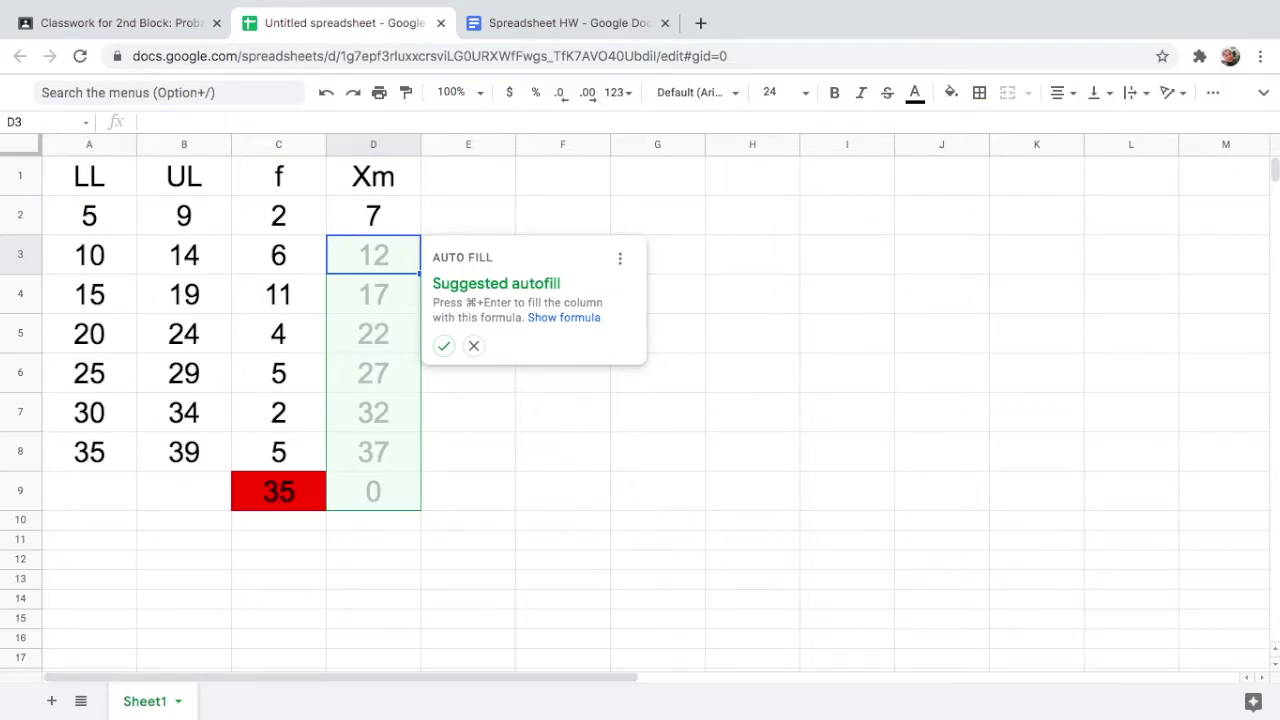
- Accept the suggested autofill of the midpoint formula down column D and clear the surplus result in D9
{"action": "left_click", "coordinate": [444, 347]}
{"action": "key", "text": "super+Down"}
{"action": "key", "text": "Return"}
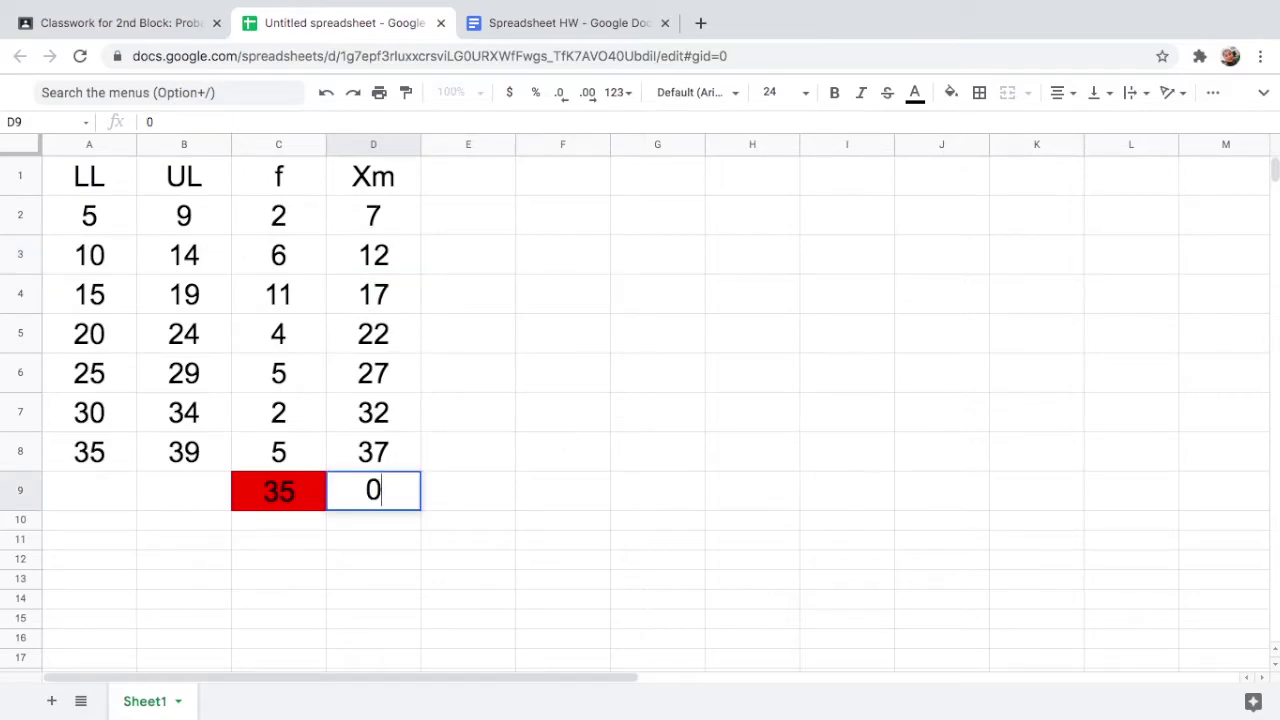
{"action": "key", "text": "BackSpace"}
- Label E1 fXm and enter the frequency-times-midpoint formula =C2*D2 in E2
{"action": "left_click", "coordinate": [464, 183]}
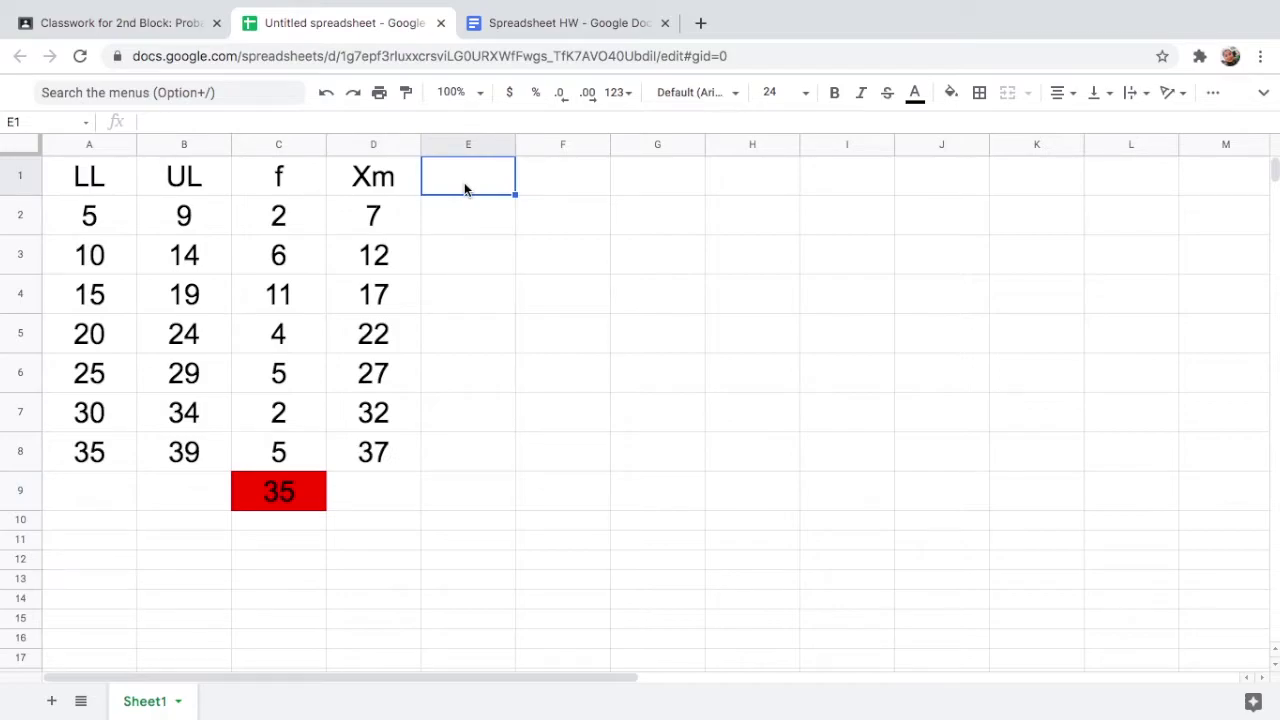
{"action": "type", "text": "f"}
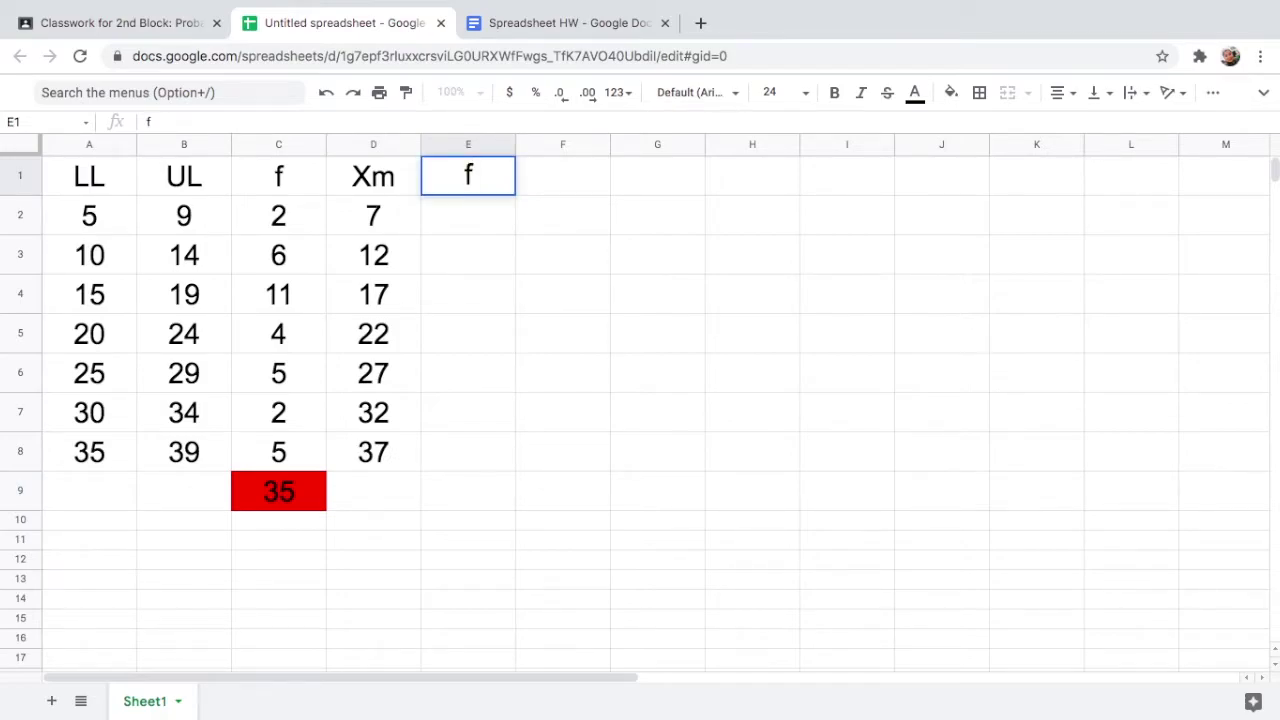
{"action": "type", "text": "Xm"}
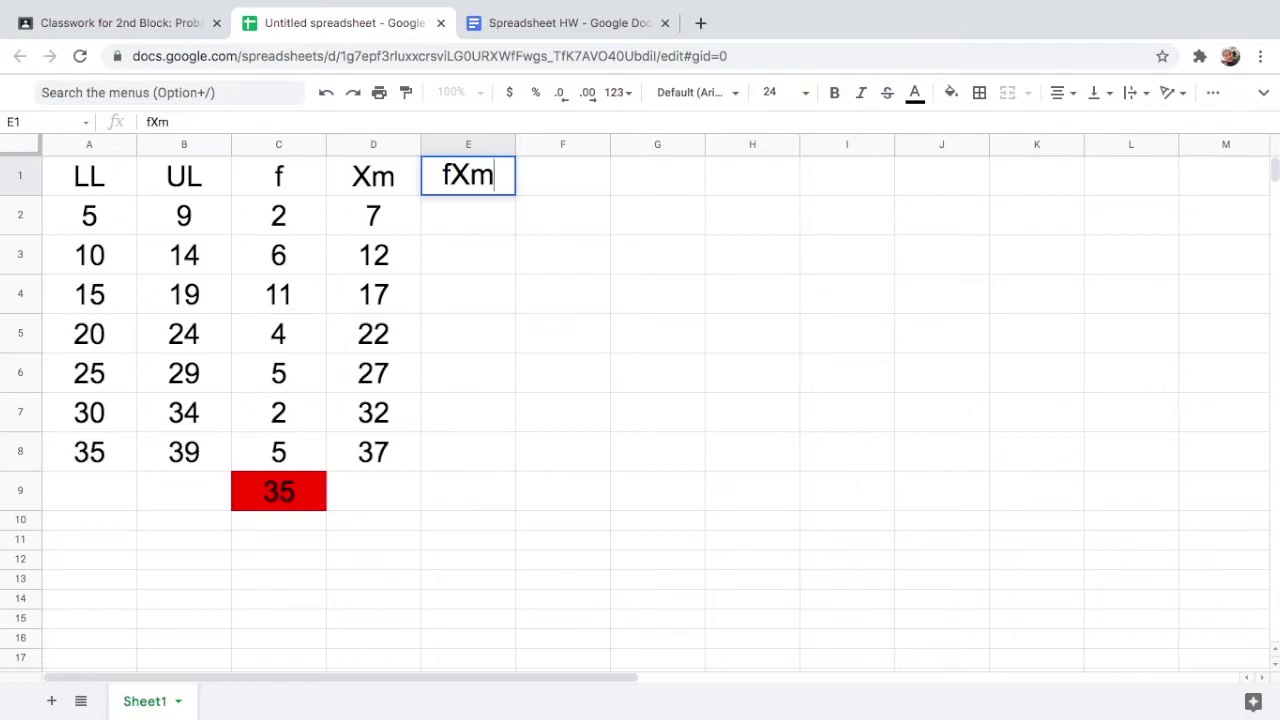
{"action": "left_click", "coordinate": [460, 225]}
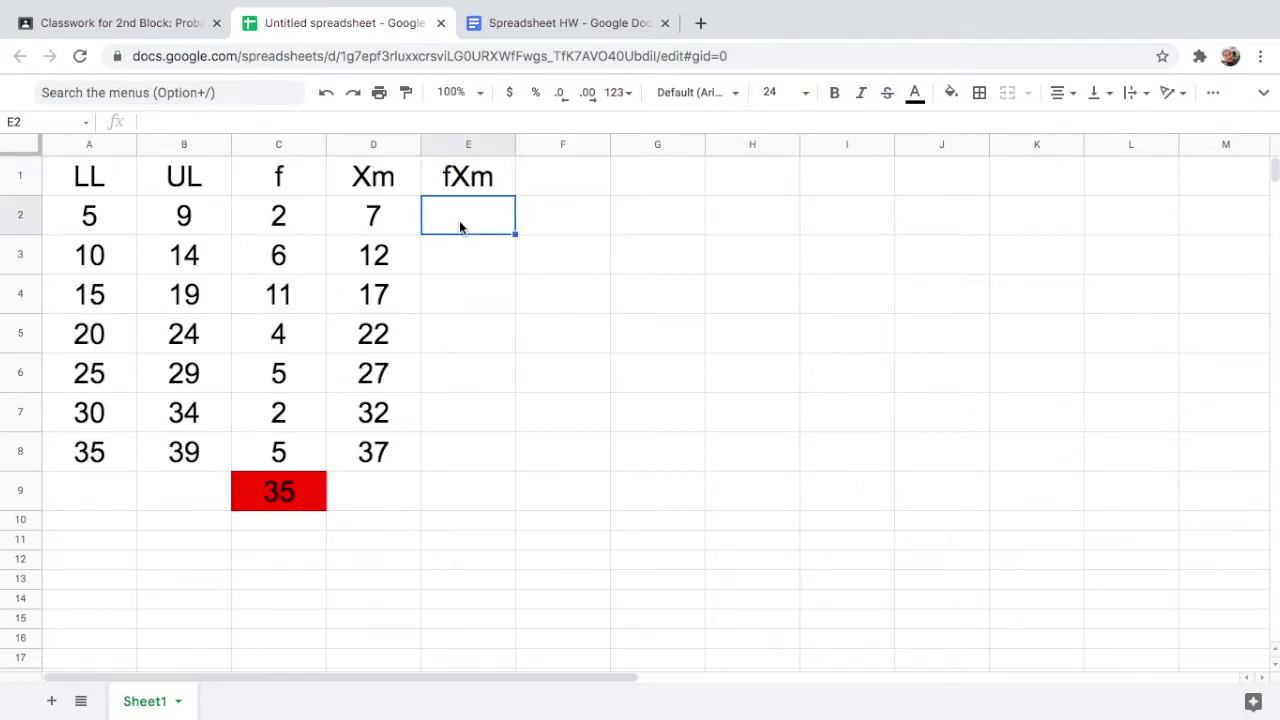
{"action": "type", "text": "="}
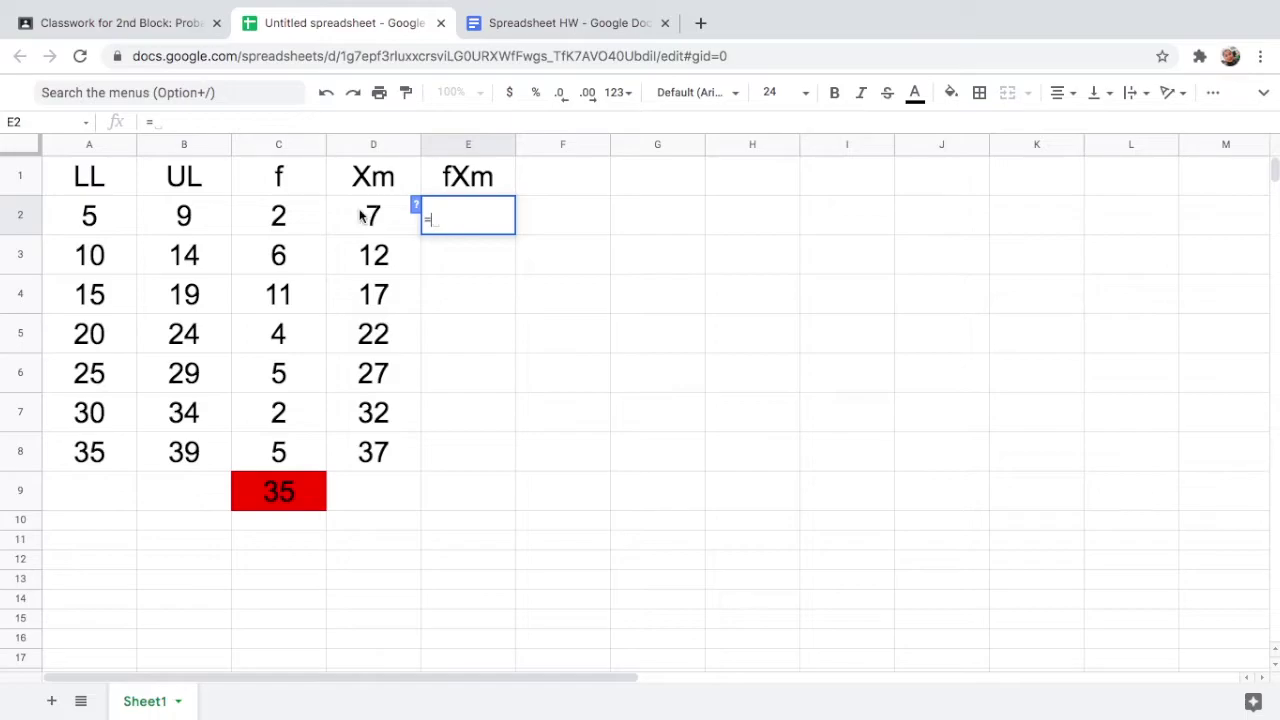
{"action": "left_click", "coordinate": [290, 222]}
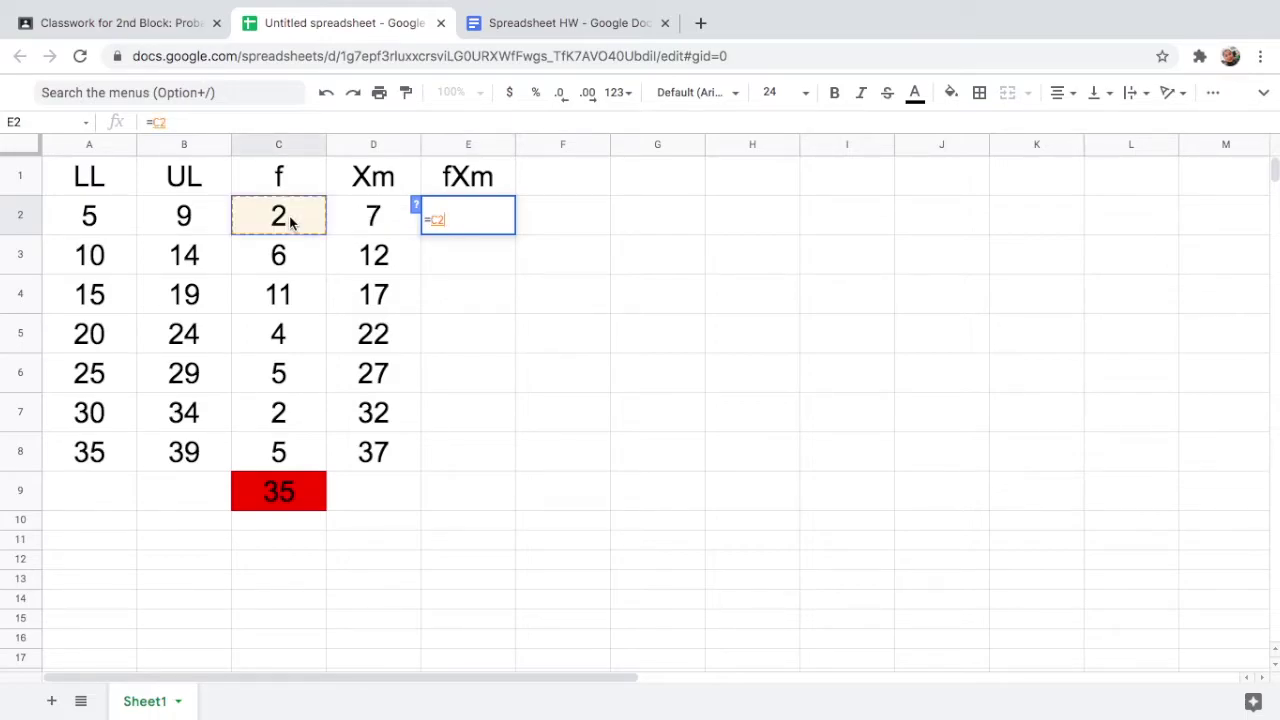
{"action": "type", "text": "*"}
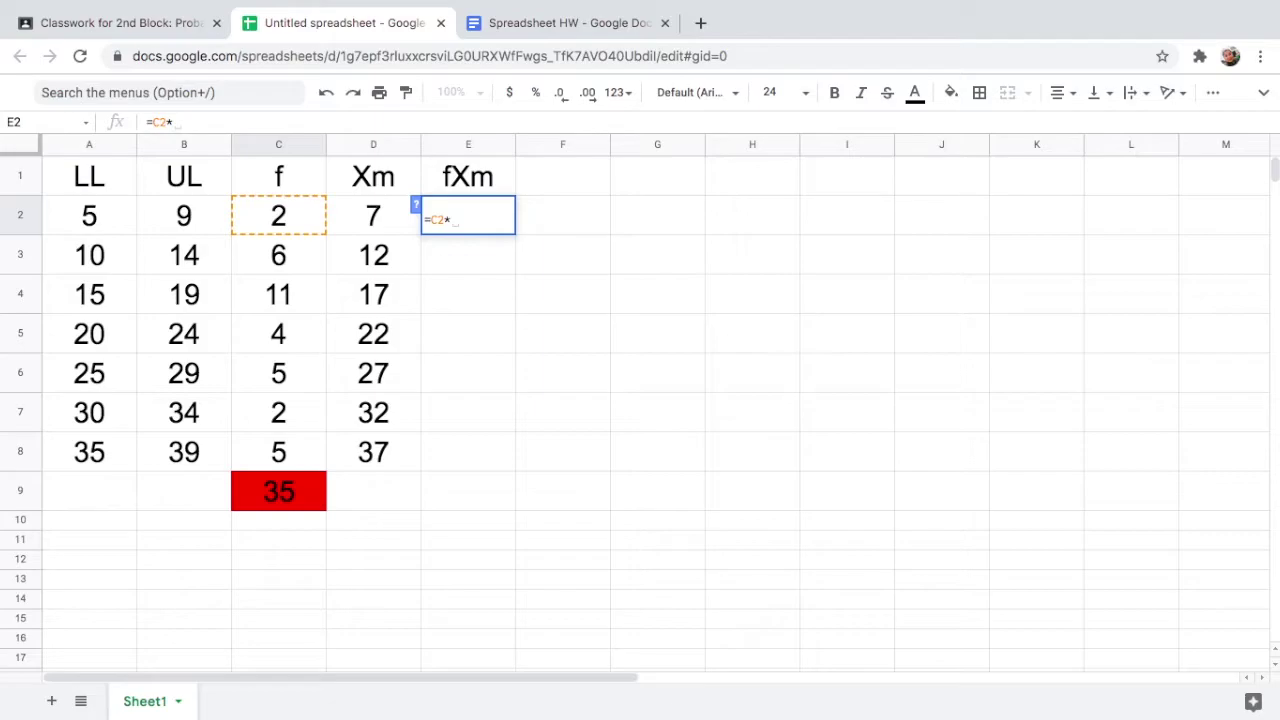
{"action": "left_click", "coordinate": [374, 218]}
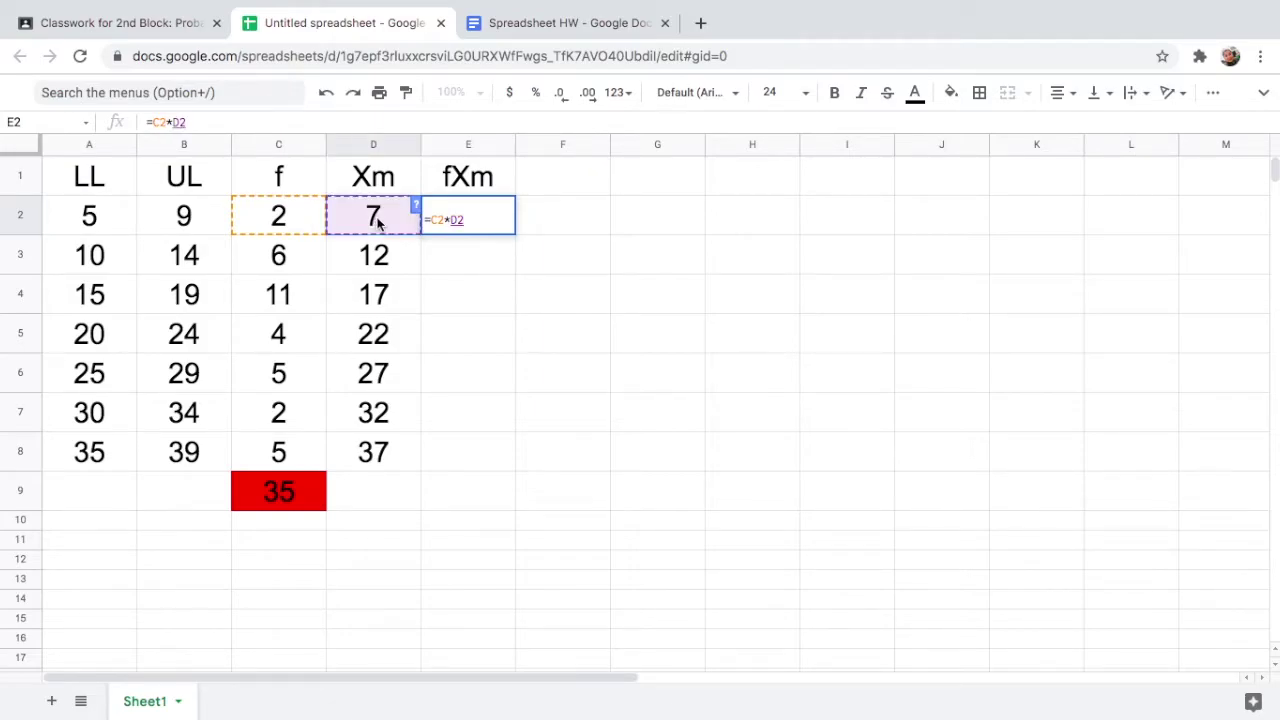
{"action": "key", "text": "Return"}
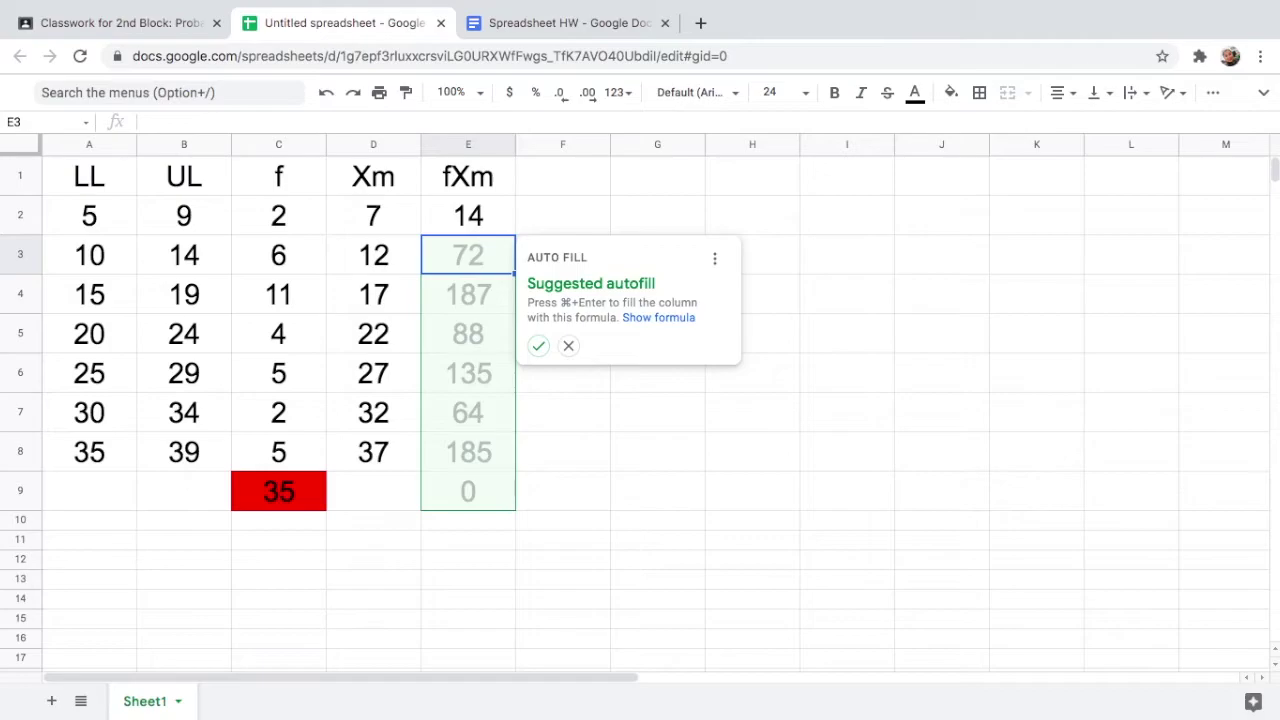
- Accept the suggested autofill of the fXm formula down column E and clear the surplus result in E9
{"action": "left_click", "coordinate": [540, 347]}
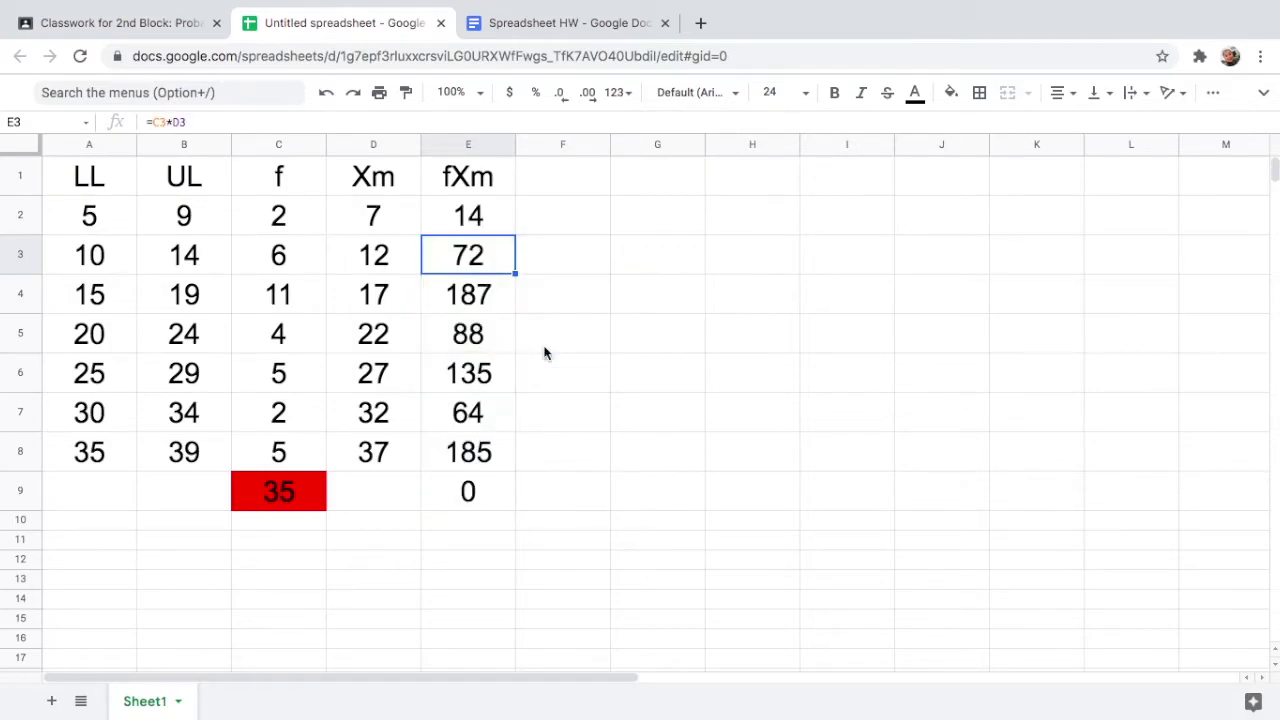
{"action": "left_click", "coordinate": [463, 503]}
{"action": "key", "text": "BackSpace"}
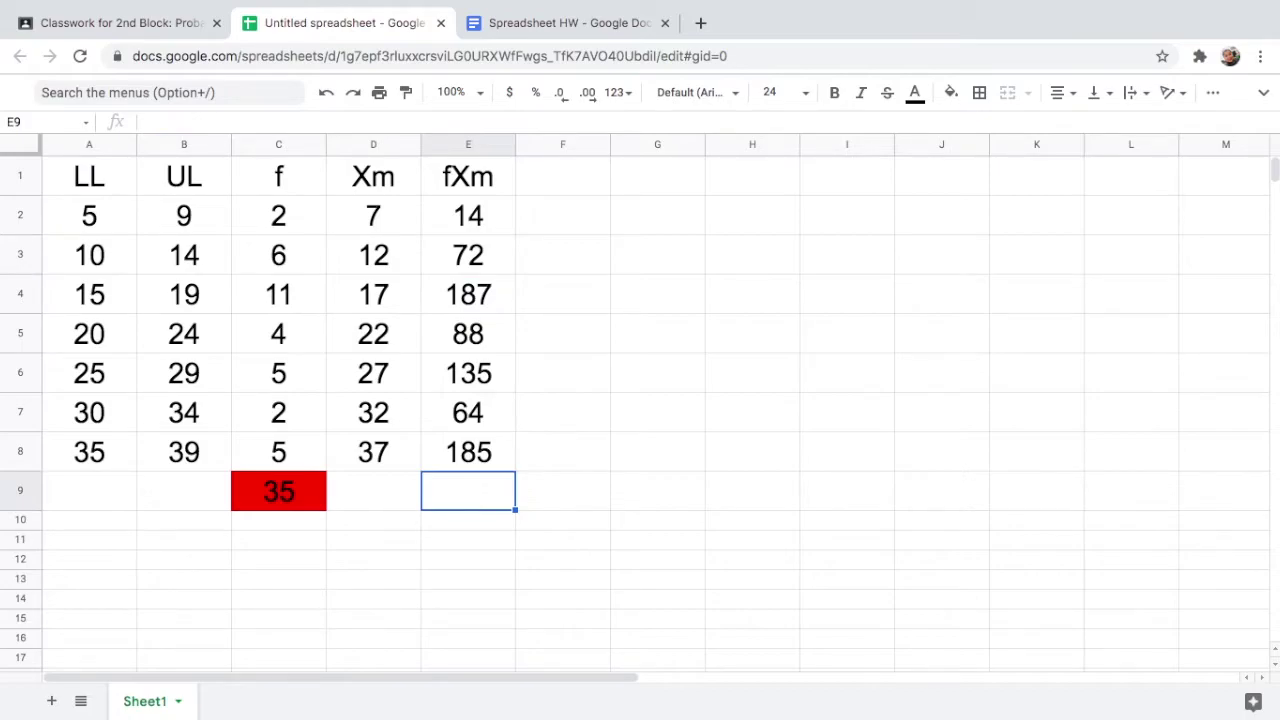
- Recheck the mean formula in the Word document, and total the fXm column in E9 with =SUM(E2:E8)
{"action": "key", "text": "ctrl+Left"}
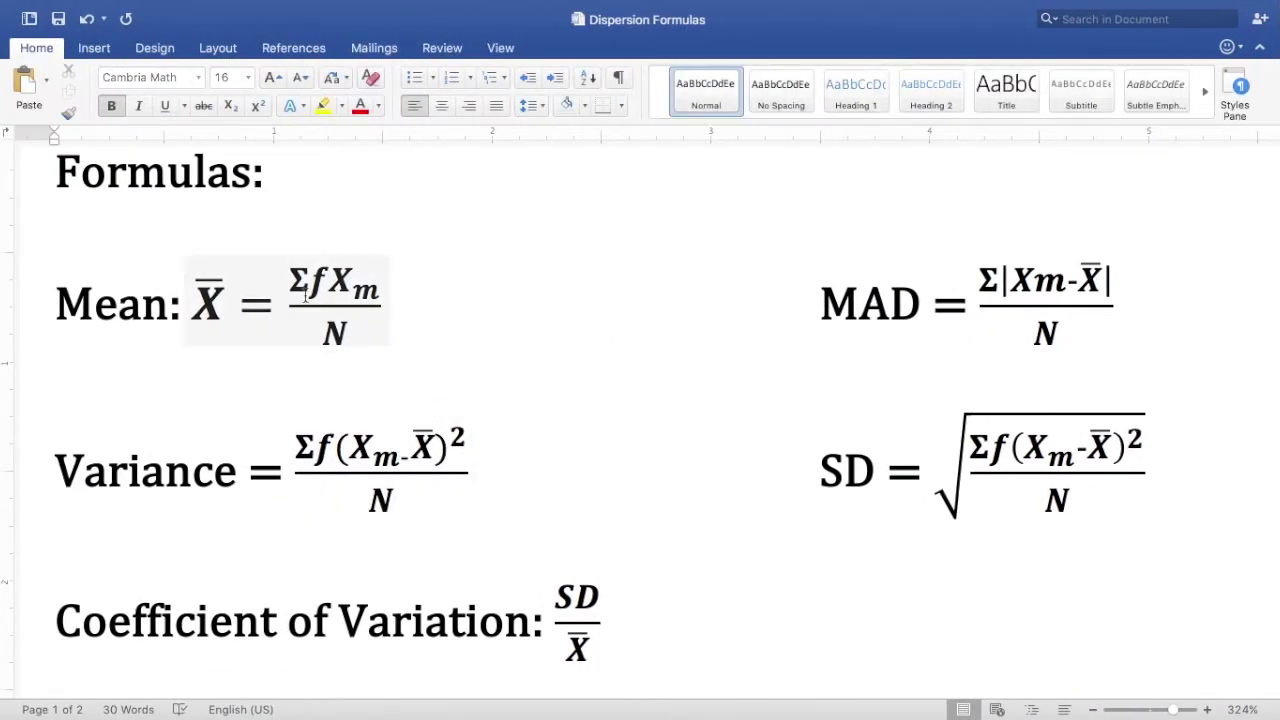
{"action": "key", "text": "ctrl+Right"}
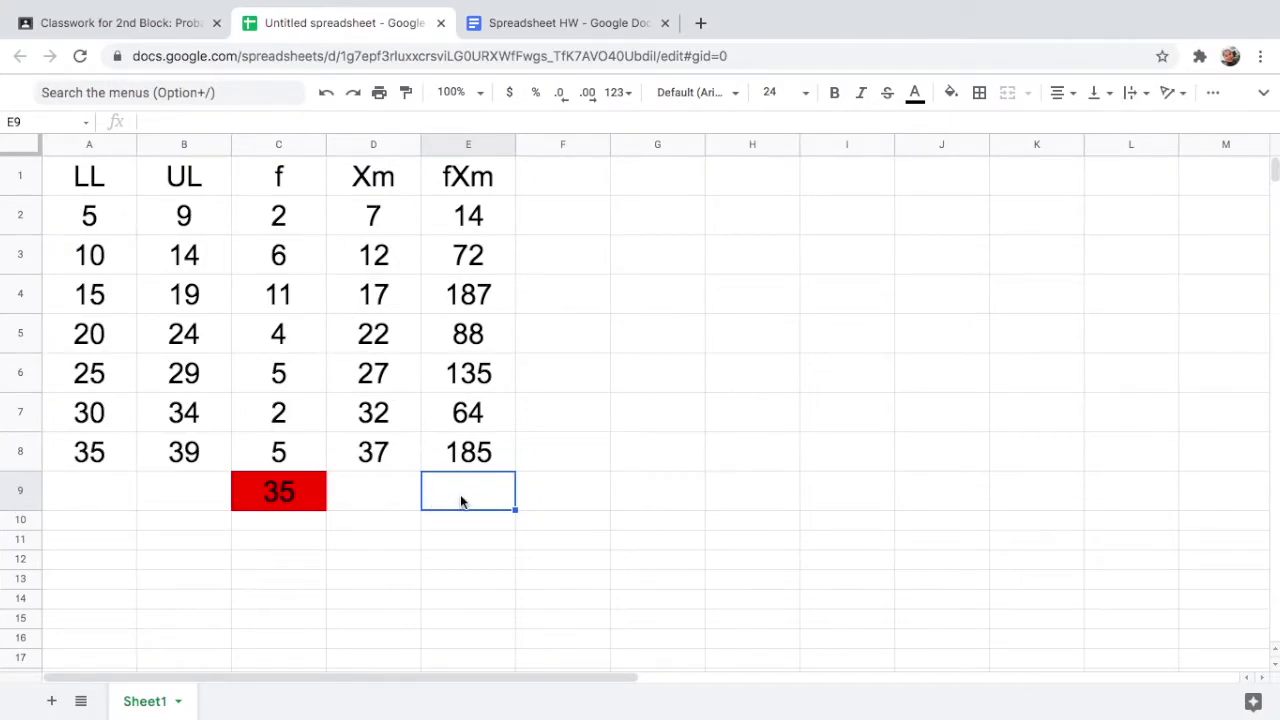
{"action": "type", "text": "="}
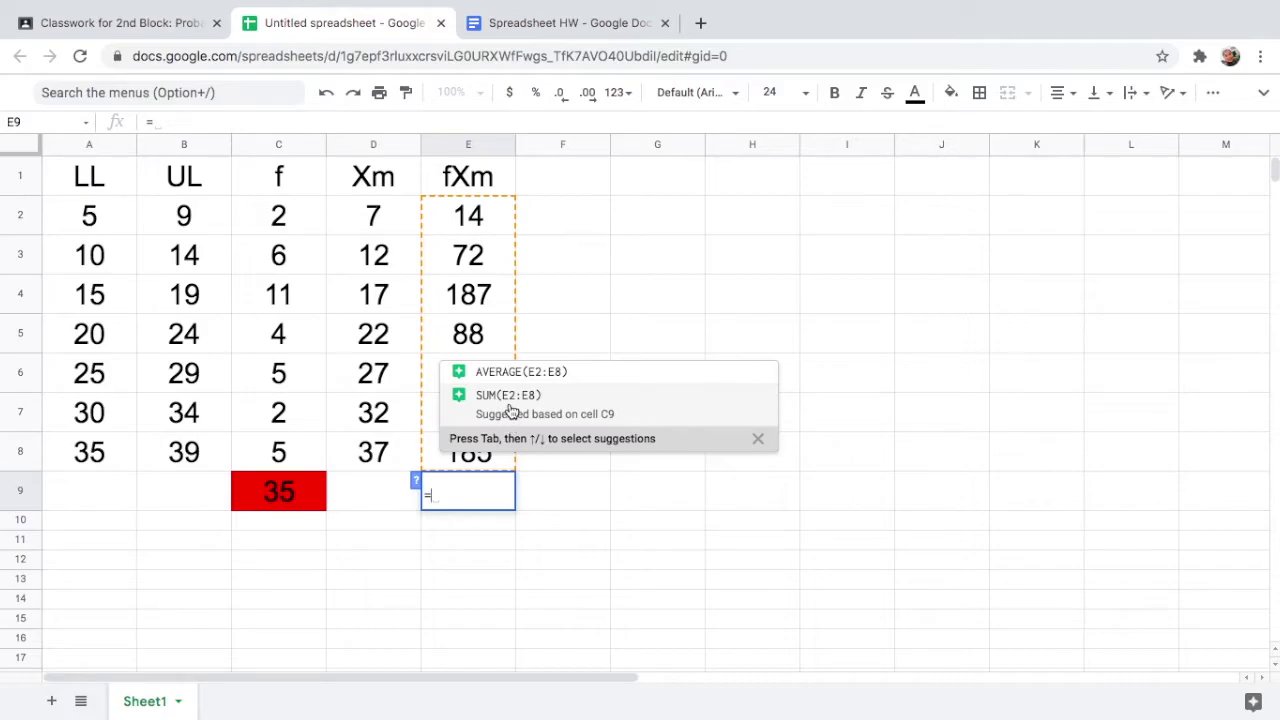
{"action": "left_click", "coordinate": [511, 400]}
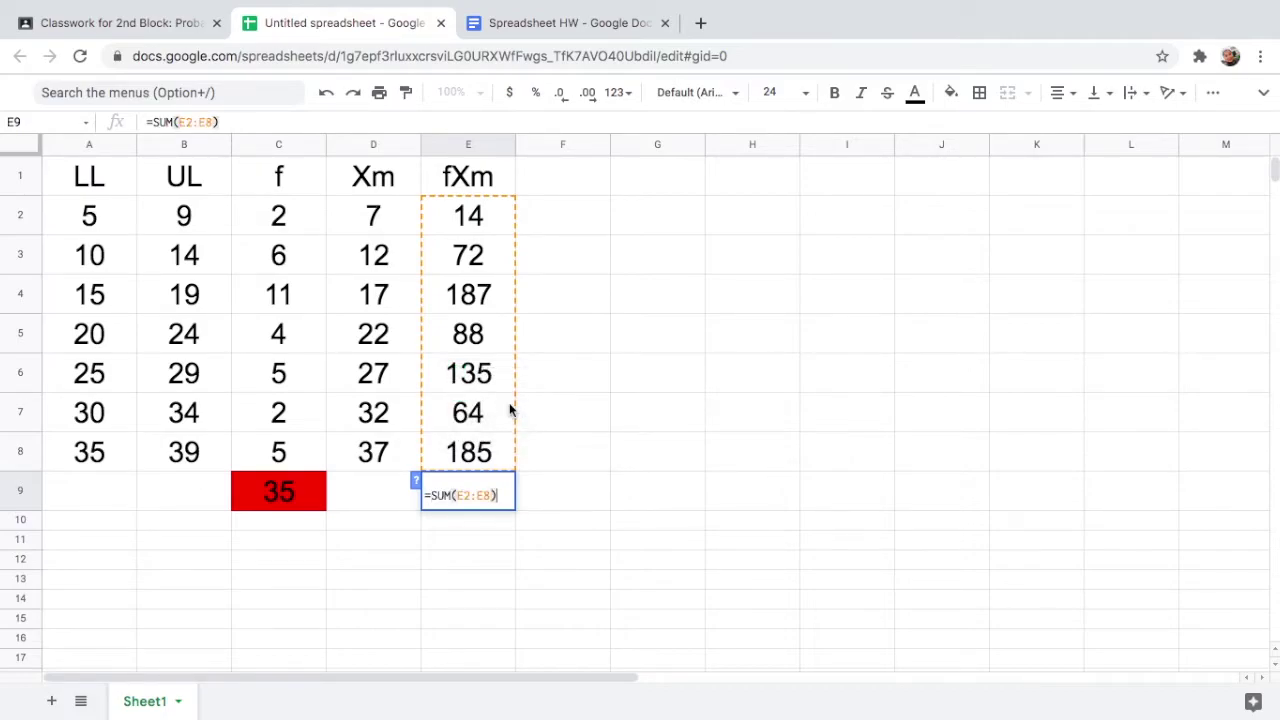
{"action": "key", "text": "Return"}
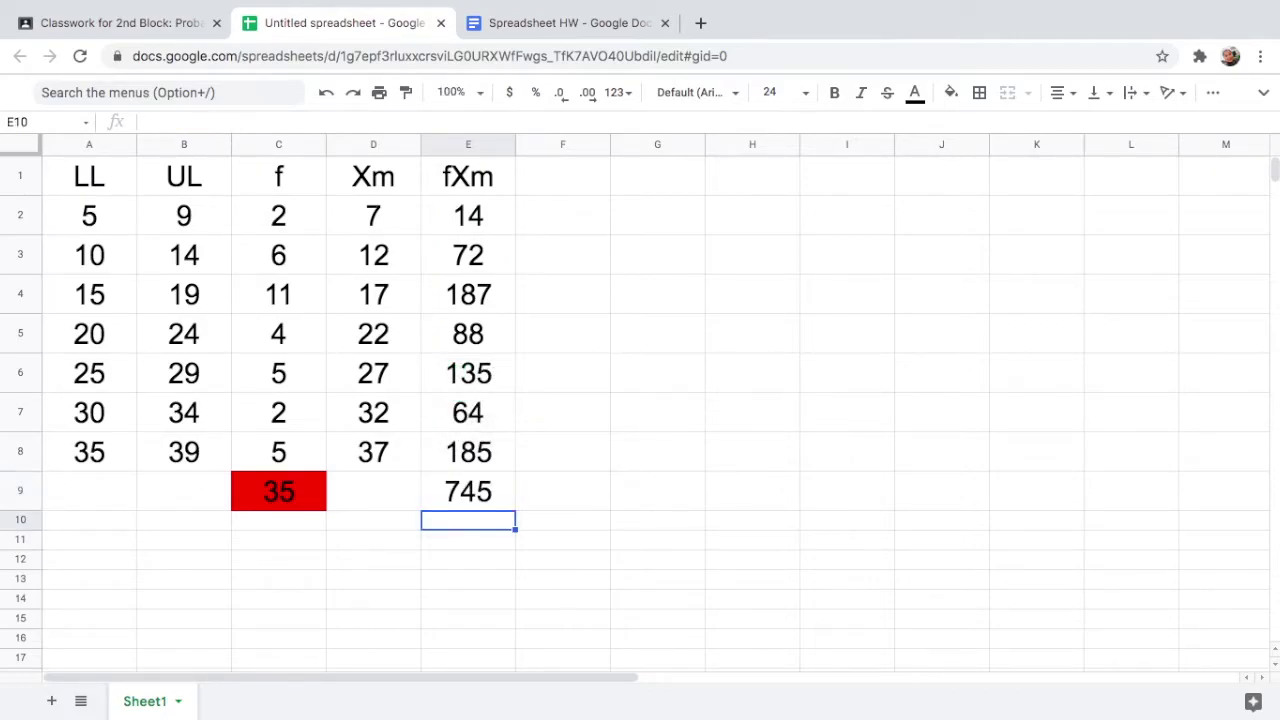
- Fill the fXm total cell E9 with the same red as the frequency total in C9
{"action": "left_click", "coordinate": [475, 500]}
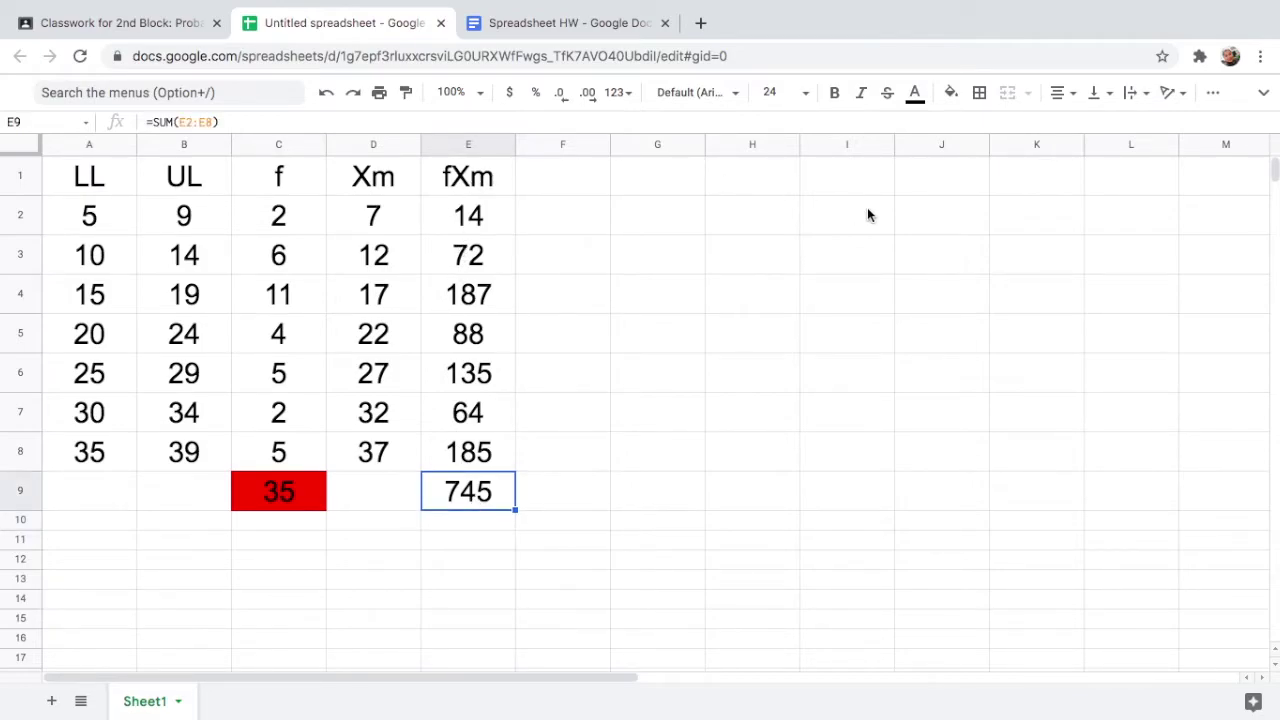
{"action": "left_click", "coordinate": [951, 95]}
{"action": "left_click", "coordinate": [979, 181]}
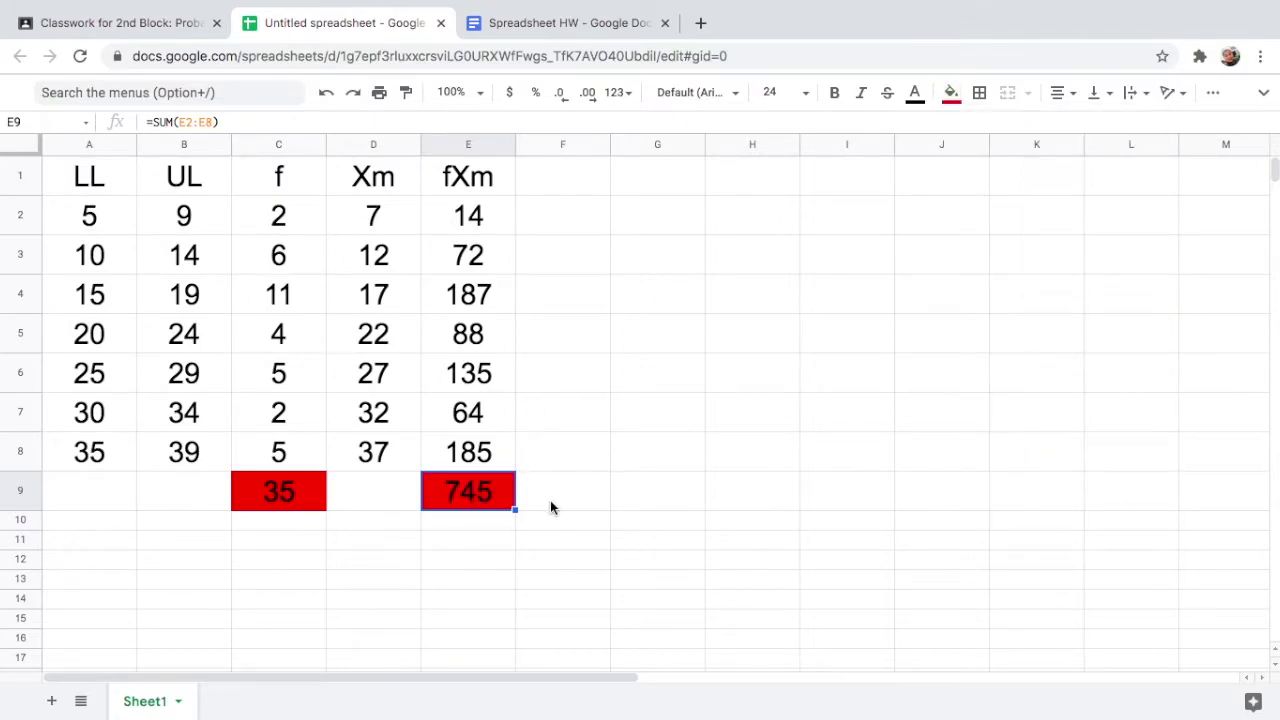
- Label A11 Mean and calculate the mean in B11 with =E9/C9
{"action": "left_click", "coordinate": [86, 541]}
{"action": "type", "text": "Mean"}
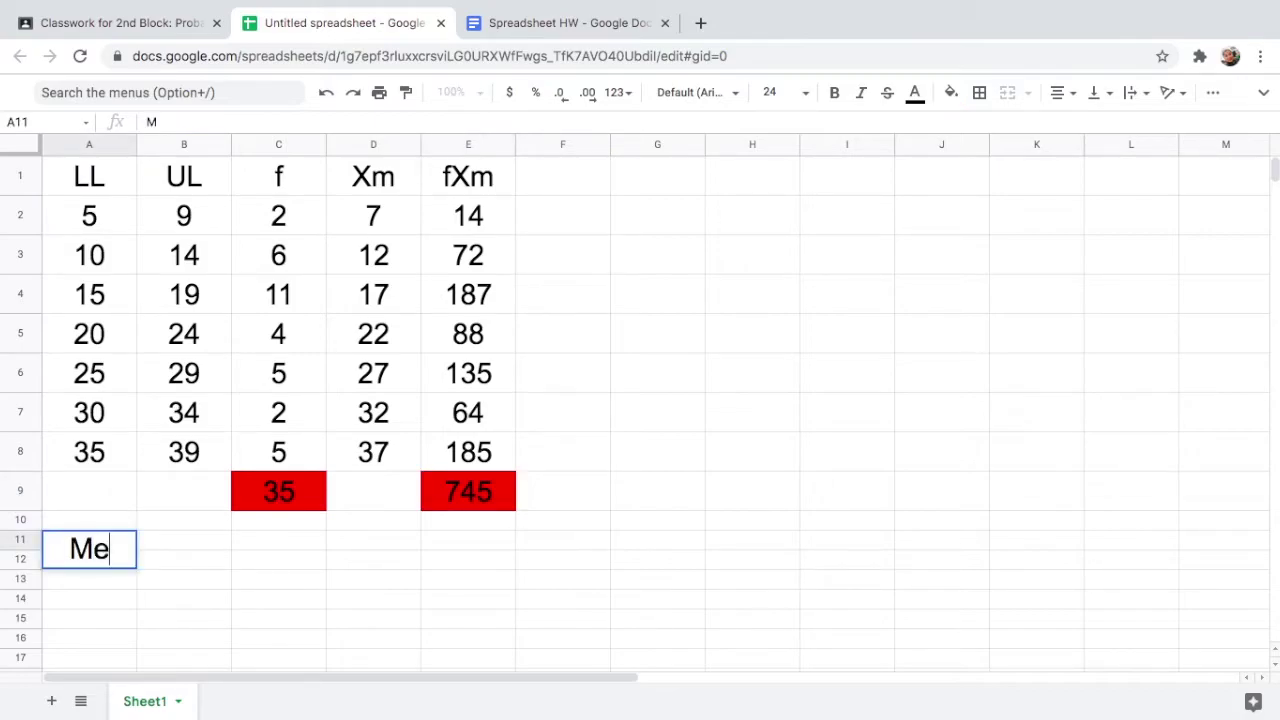
{"action": "left_click", "coordinate": [164, 545]}
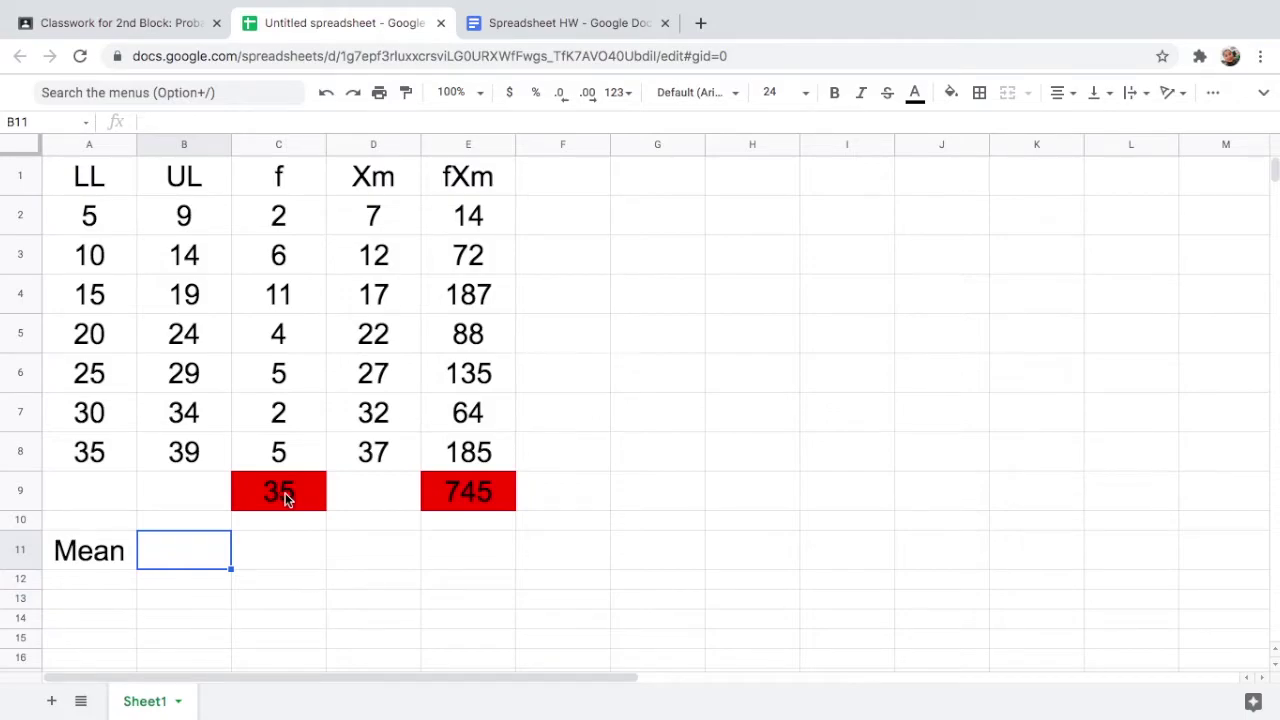
{"action": "type", "text": "="}
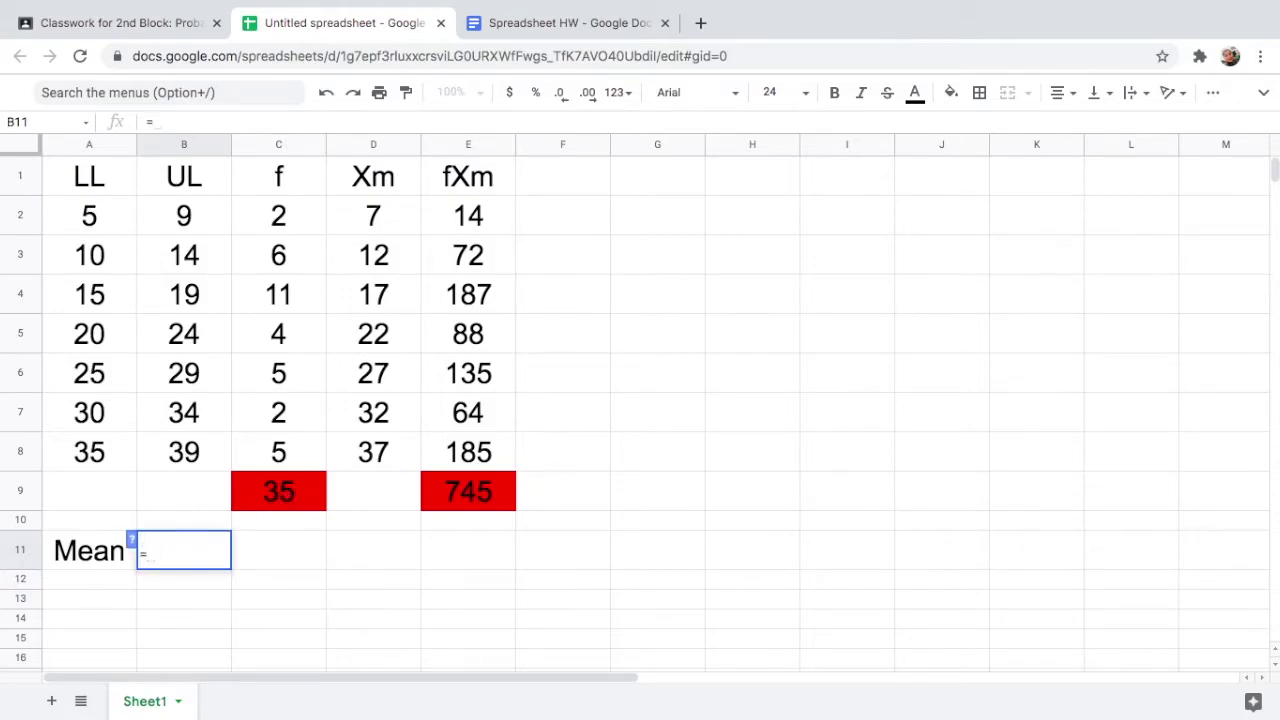
{"action": "left_click", "coordinate": [471, 493]}
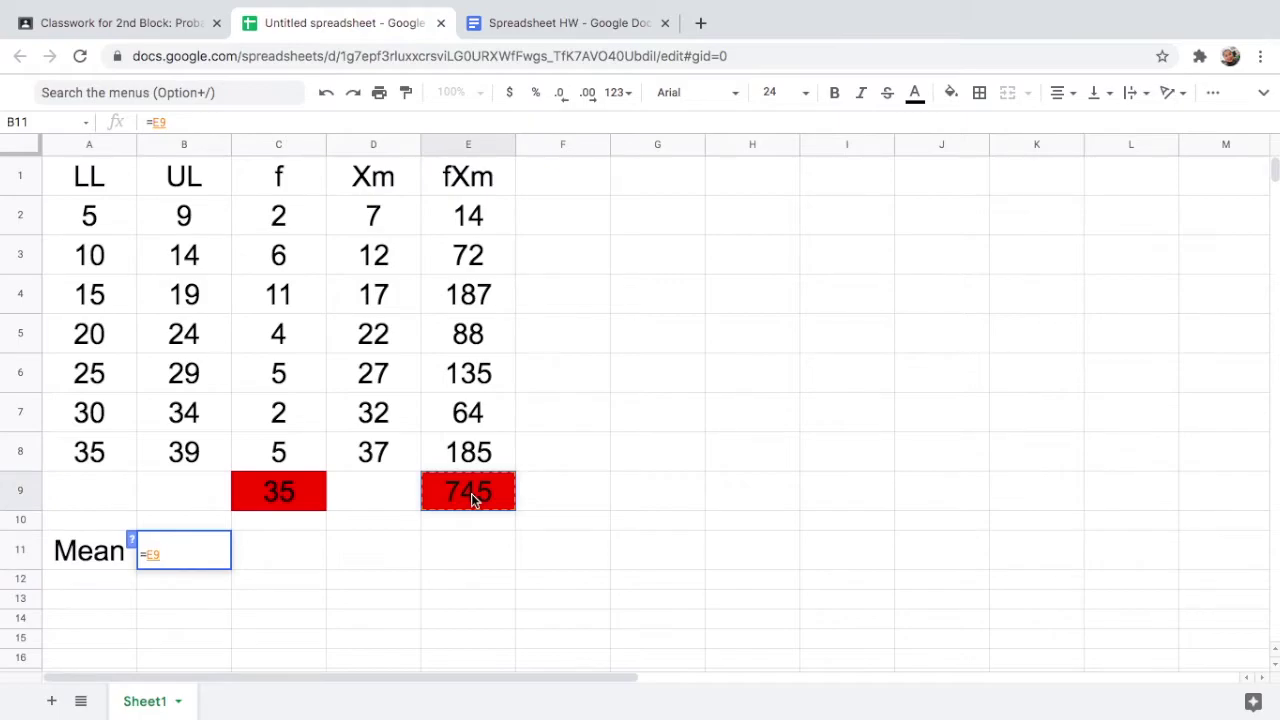
{"action": "type", "text": "/"}
{"action": "left_click", "coordinate": [281, 497]}
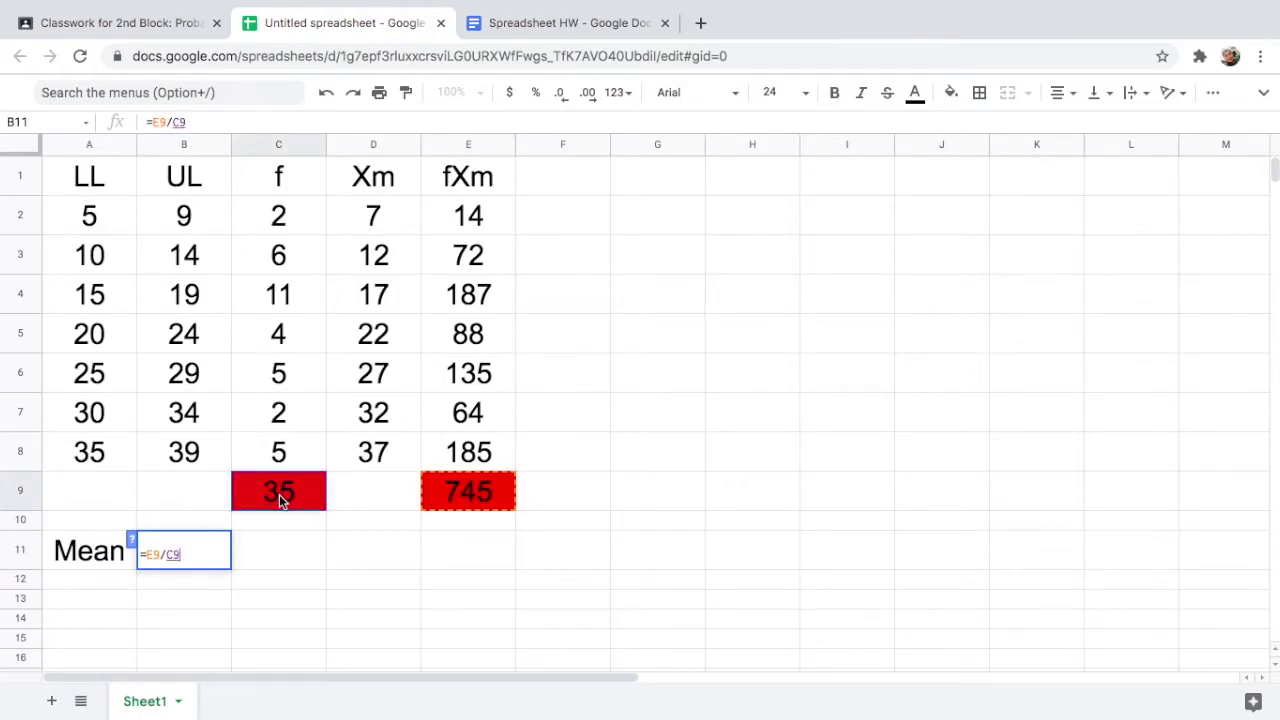
{"action": "key", "text": "Return"}
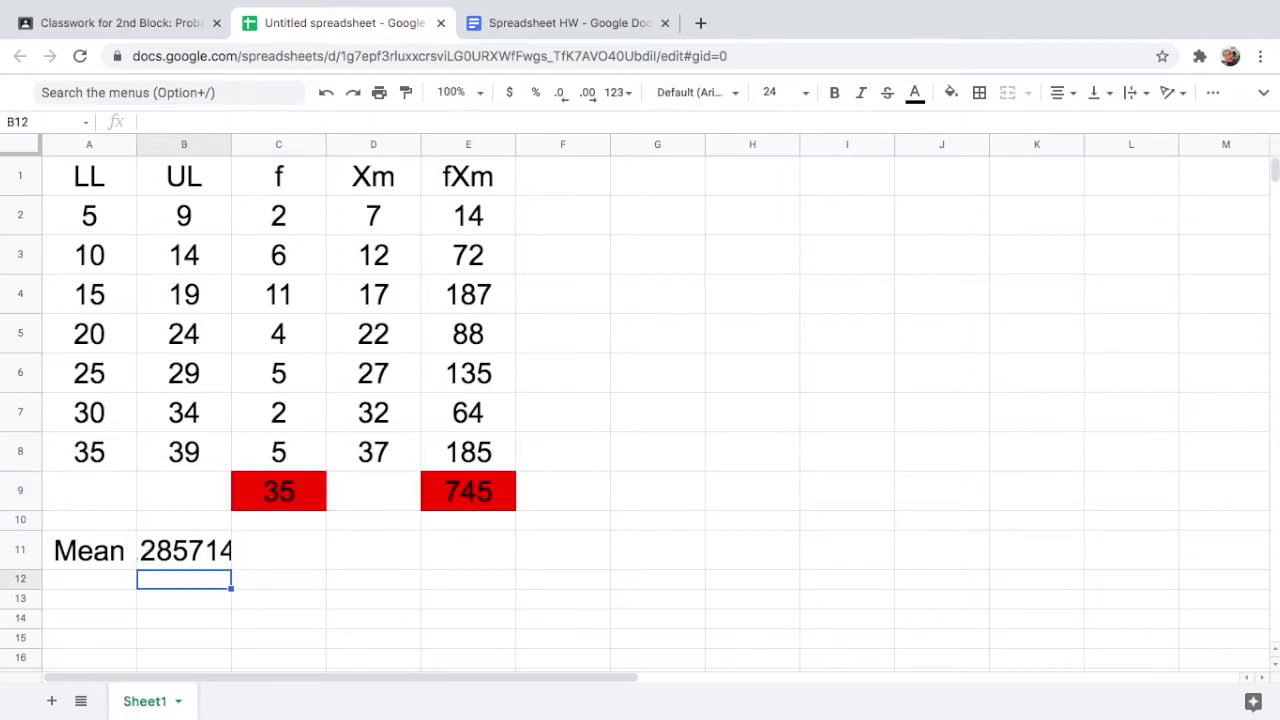
- Reduce the decimals shown in the mean cell B11 until it displays a whole number
{"action": "key", "text": "Up"}
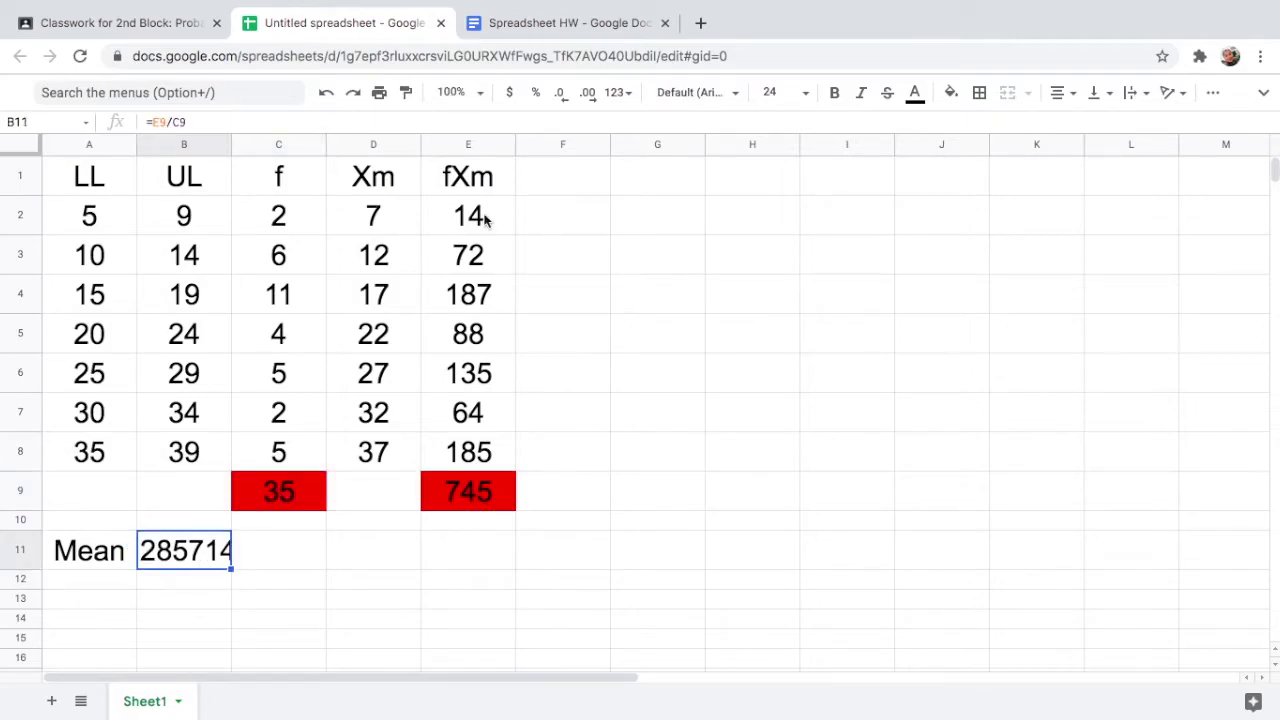
{"action": "left_click", "coordinate": [565, 105]}
{"action": "left_click", "coordinate": [565, 105]}
{"action": "left_click", "coordinate": [566, 106]}
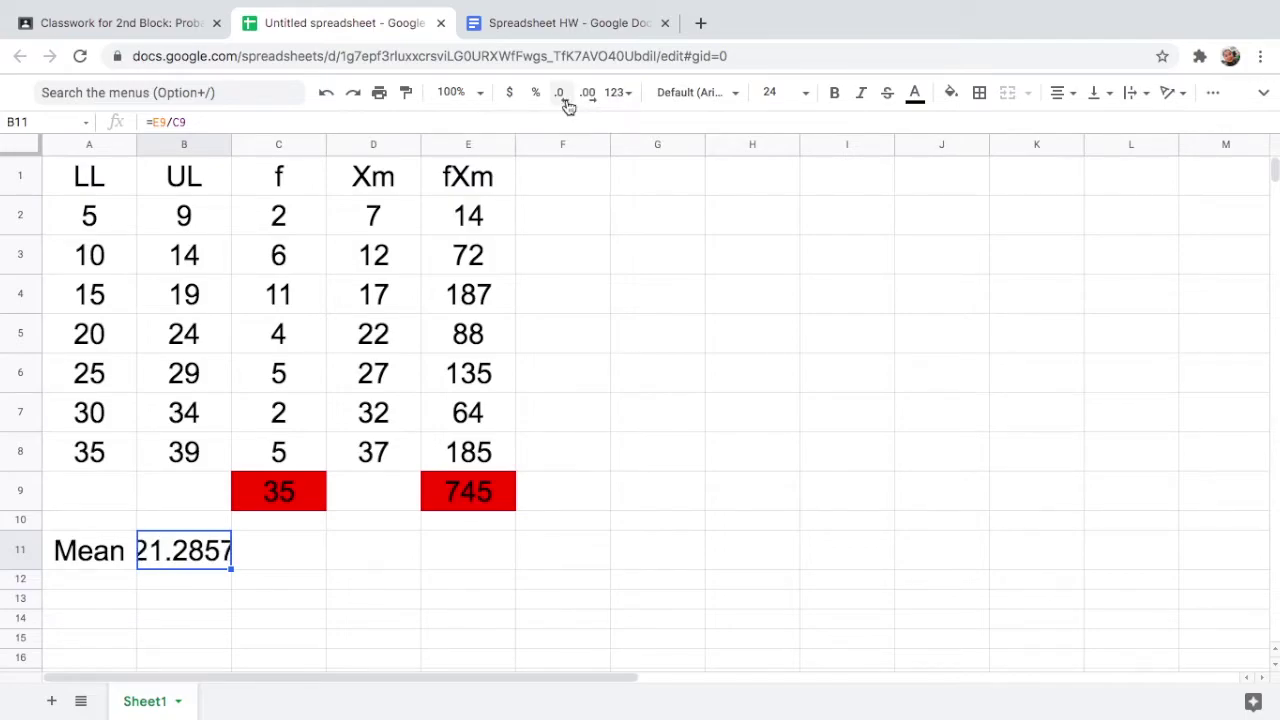
{"action": "left_click", "coordinate": [566, 106]}
{"action": "left_click", "coordinate": [566, 106]}
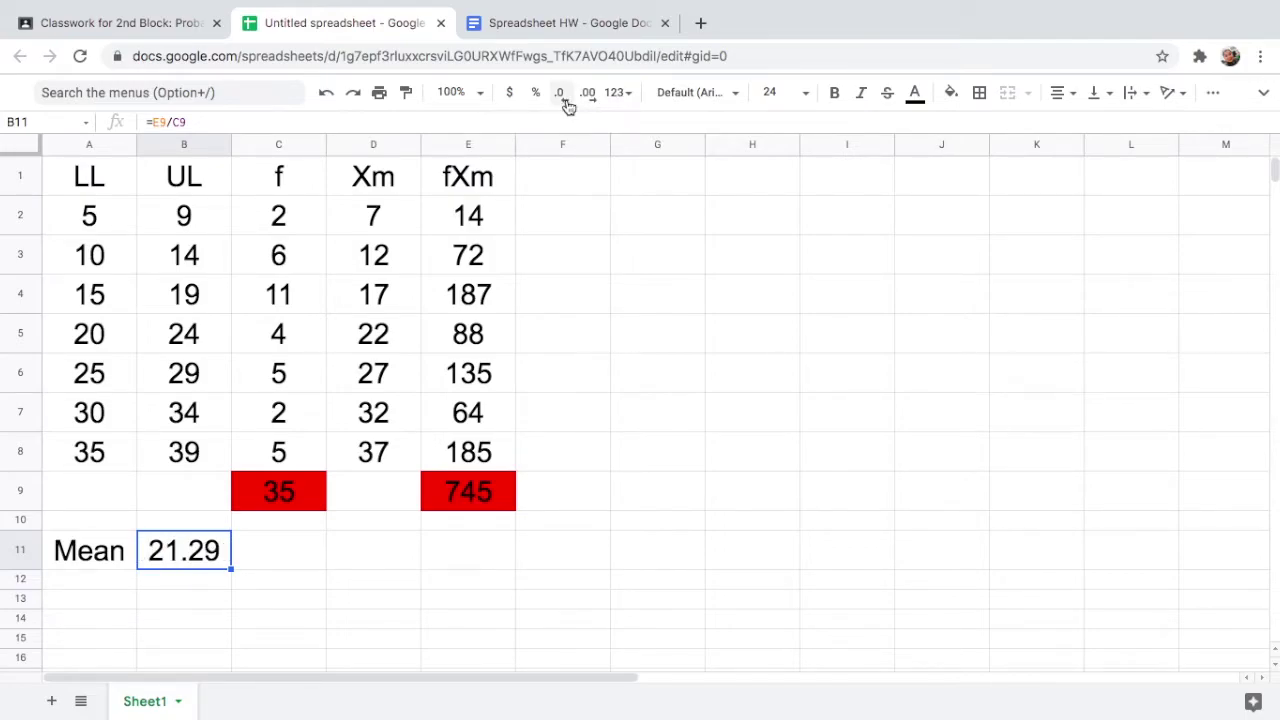
{"action": "left_click", "coordinate": [566, 106]}
{"action": "left_click", "coordinate": [566, 106]}
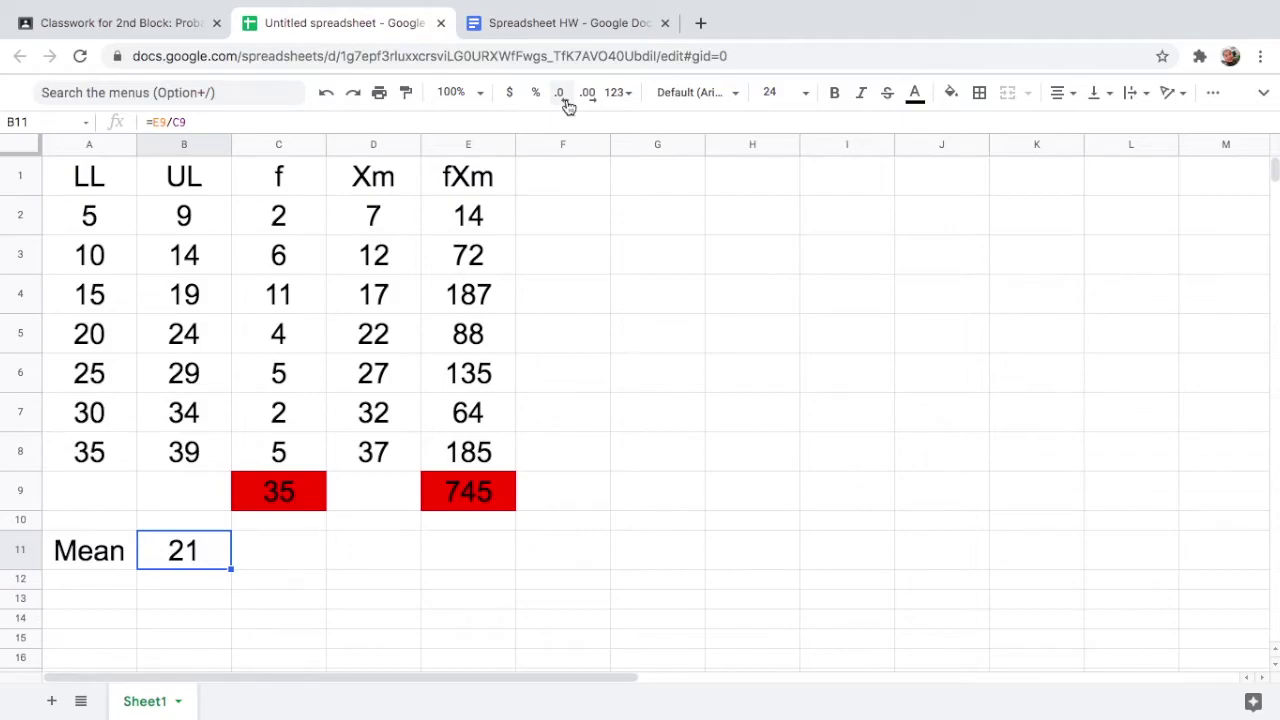
- Fill the mean cell B11 with the same red as the totals in row 9
{"action": "left_click", "coordinate": [914, 94]}
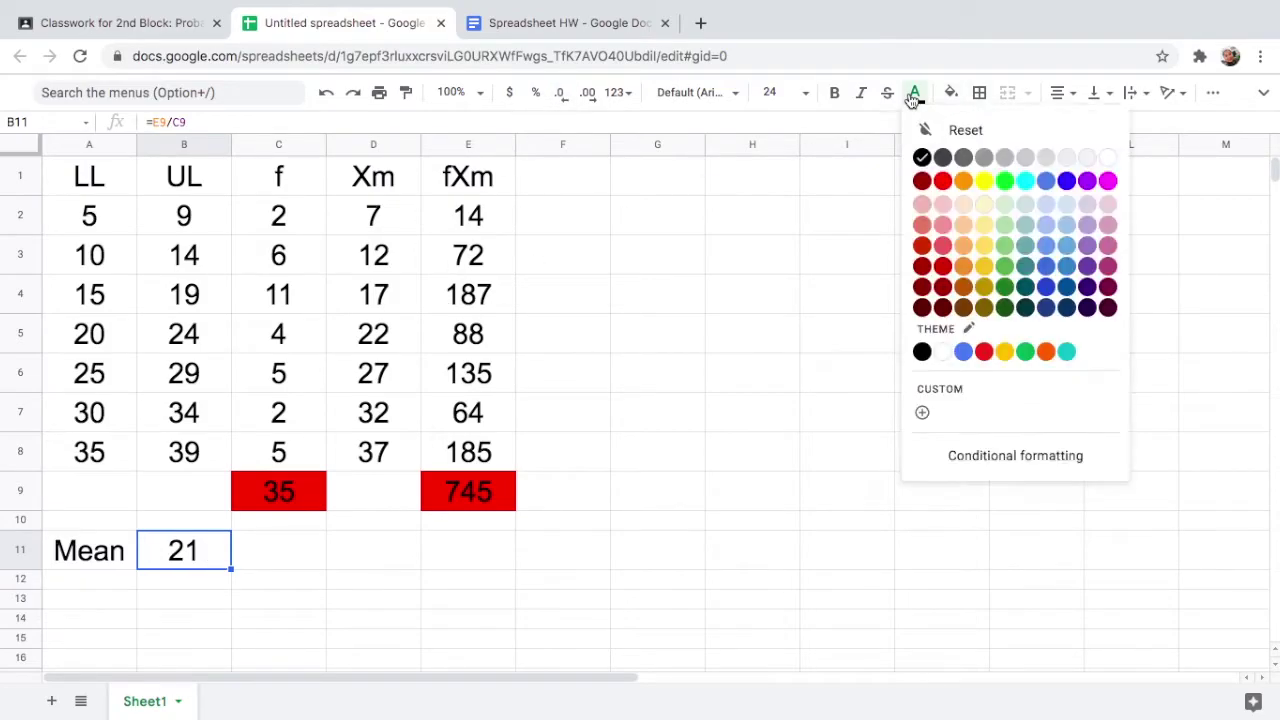
{"action": "left_click", "coordinate": [951, 94]}
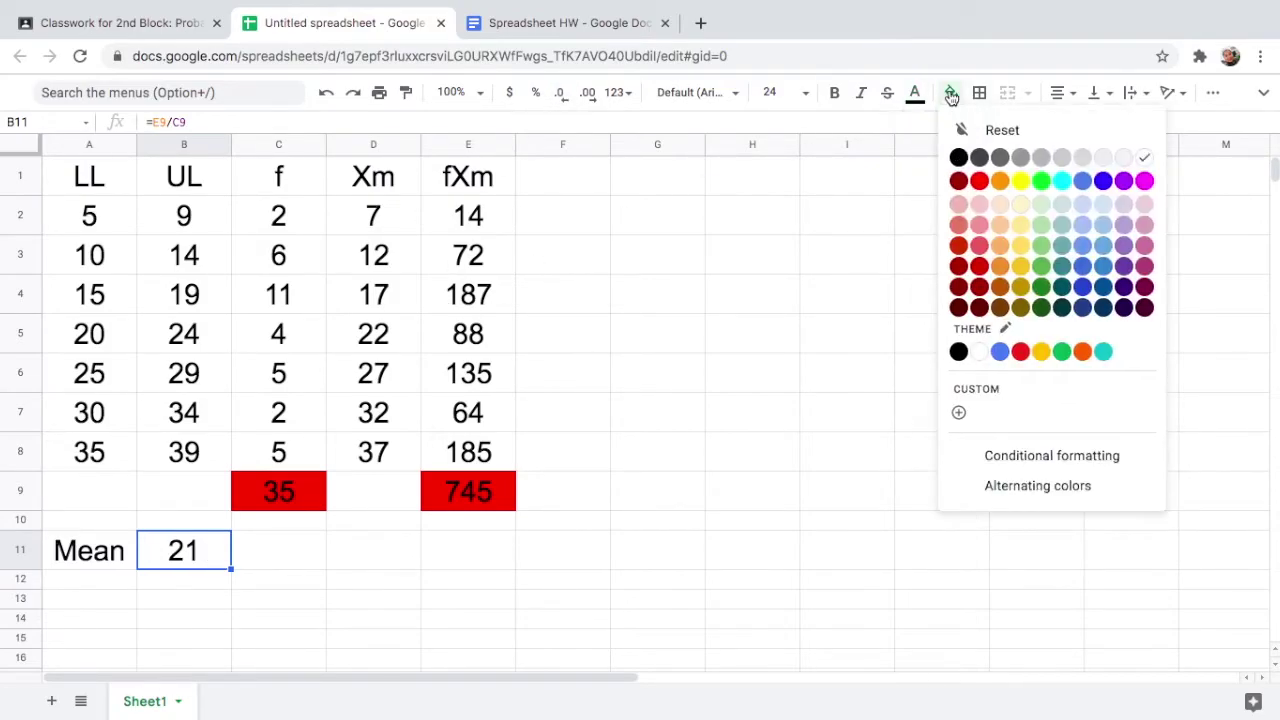
{"action": "left_click", "coordinate": [980, 181]}
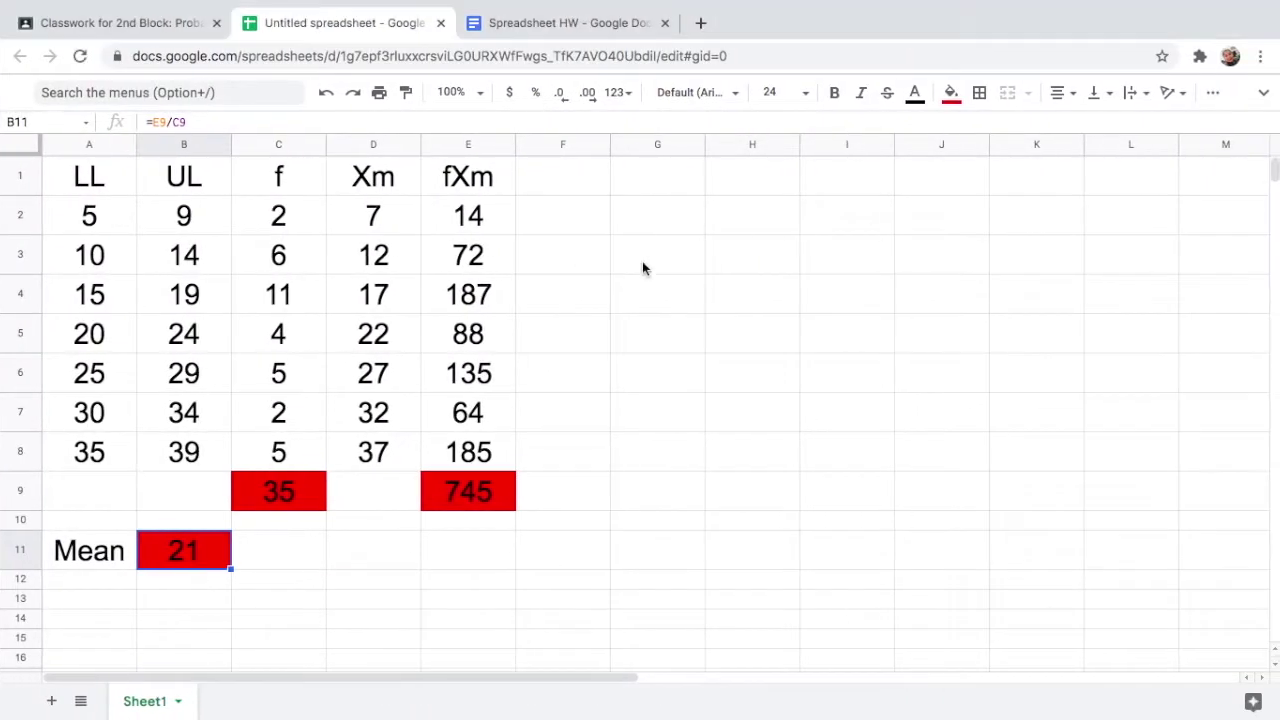
- Label F1 Mean as the heading of a new column beside fXm
{"action": "left_click", "coordinate": [555, 186]}
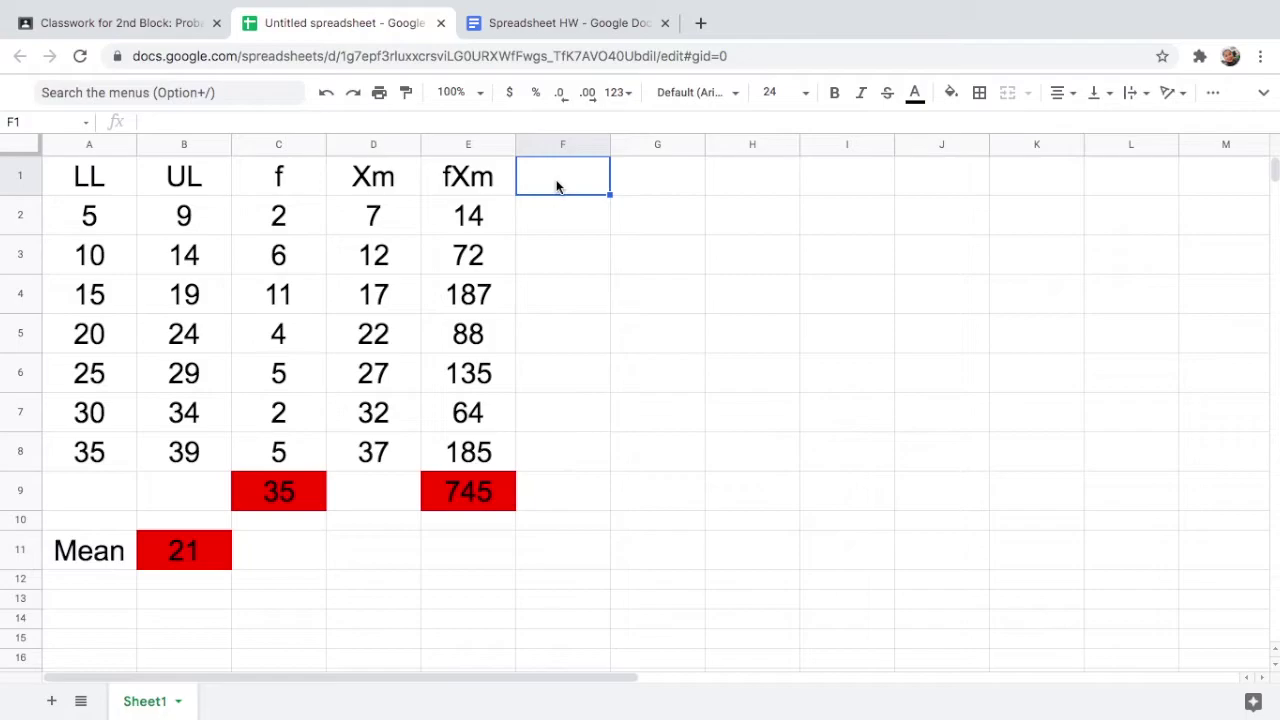
{"action": "type", "text": "Mean"}
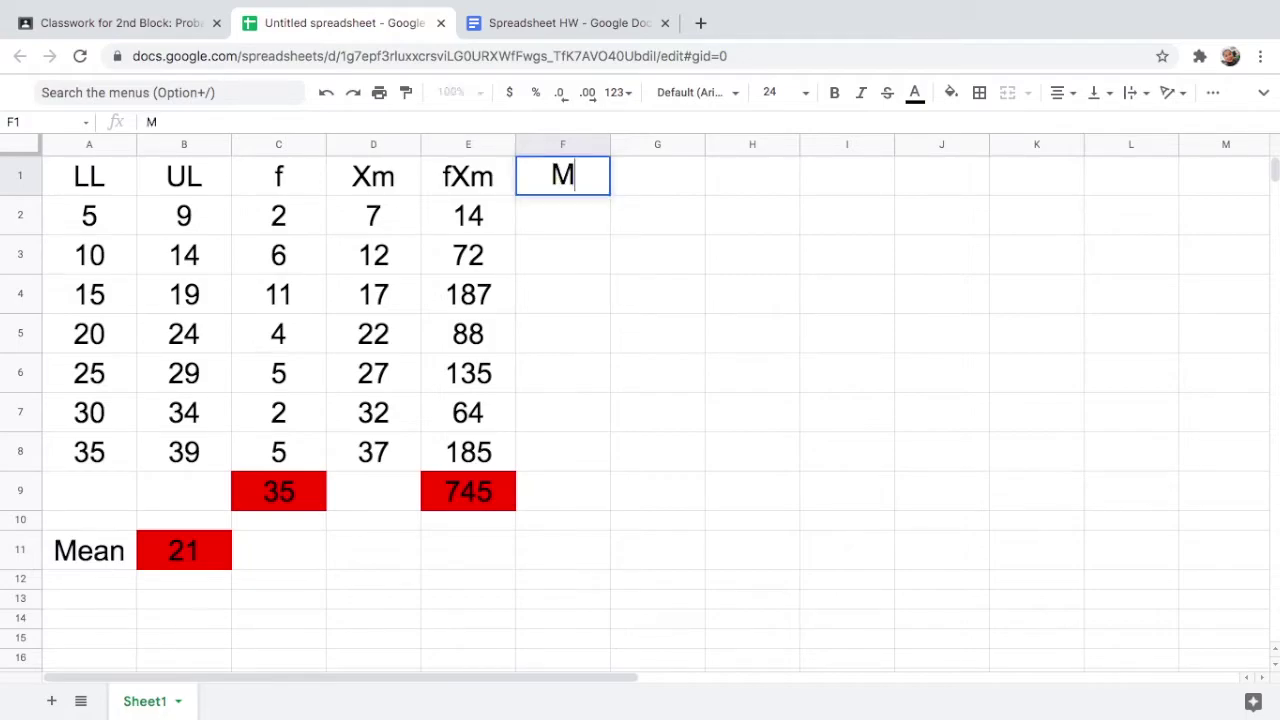
{"action": "left_click", "coordinate": [651, 187]}
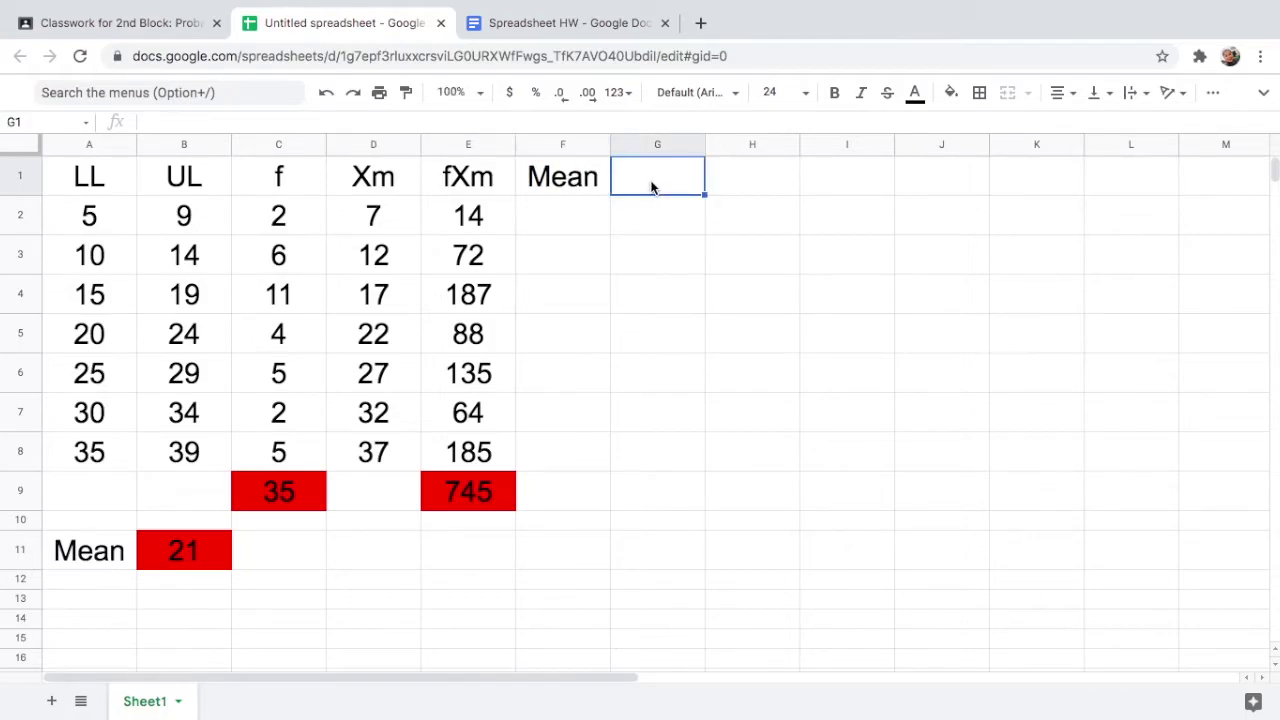
- Widen column G slightly and label G1 Xm-Mean
{"action": "left_click", "coordinate": [706, 145]}
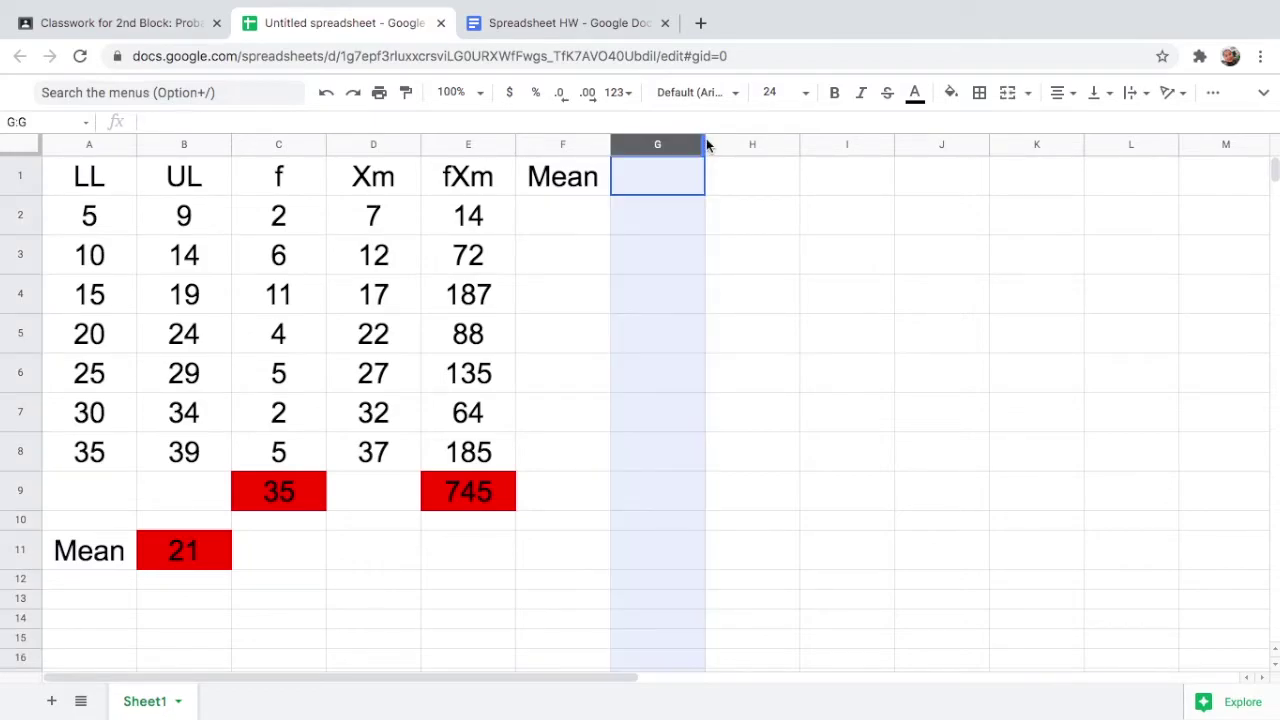
{"action": "left_click_drag", "start_coordinate": [706, 143], "coordinate": [744, 143]}
{"action": "left_click", "coordinate": [669, 180]}
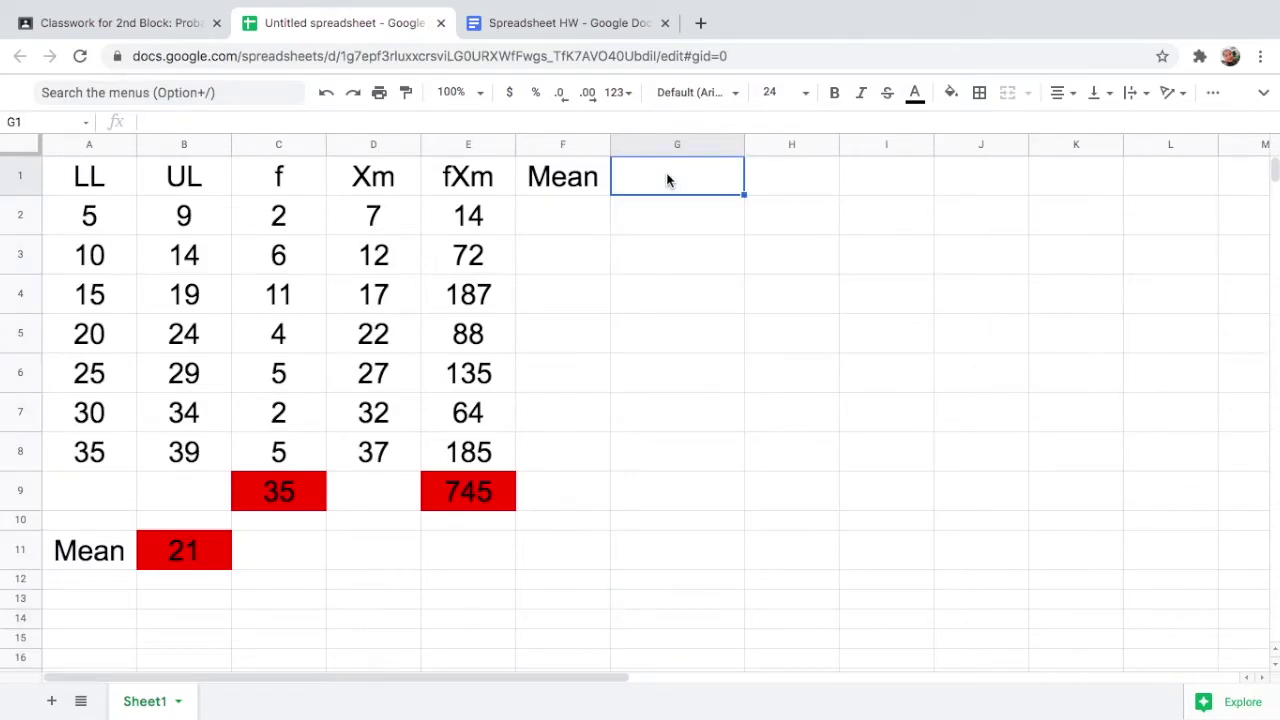
{"action": "type", "text": "Xm-M"}
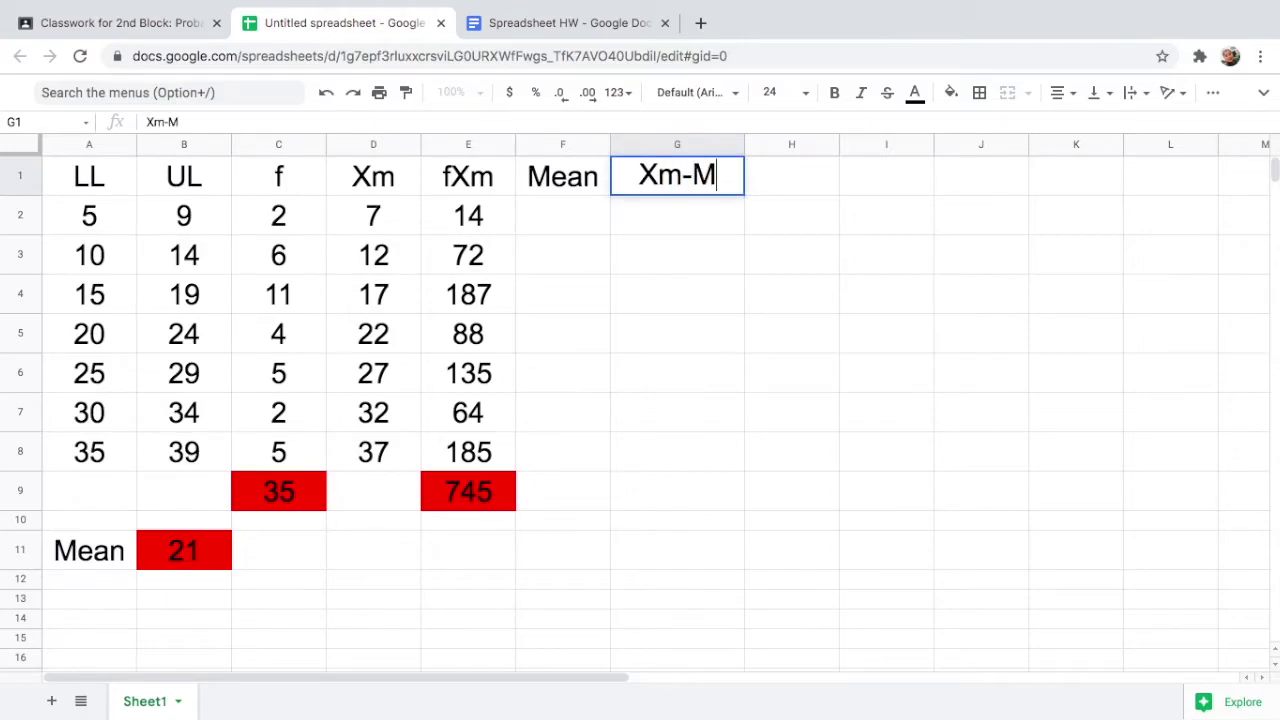
{"action": "type", "text": "ean"}
{"action": "left_click", "coordinate": [654, 217]}
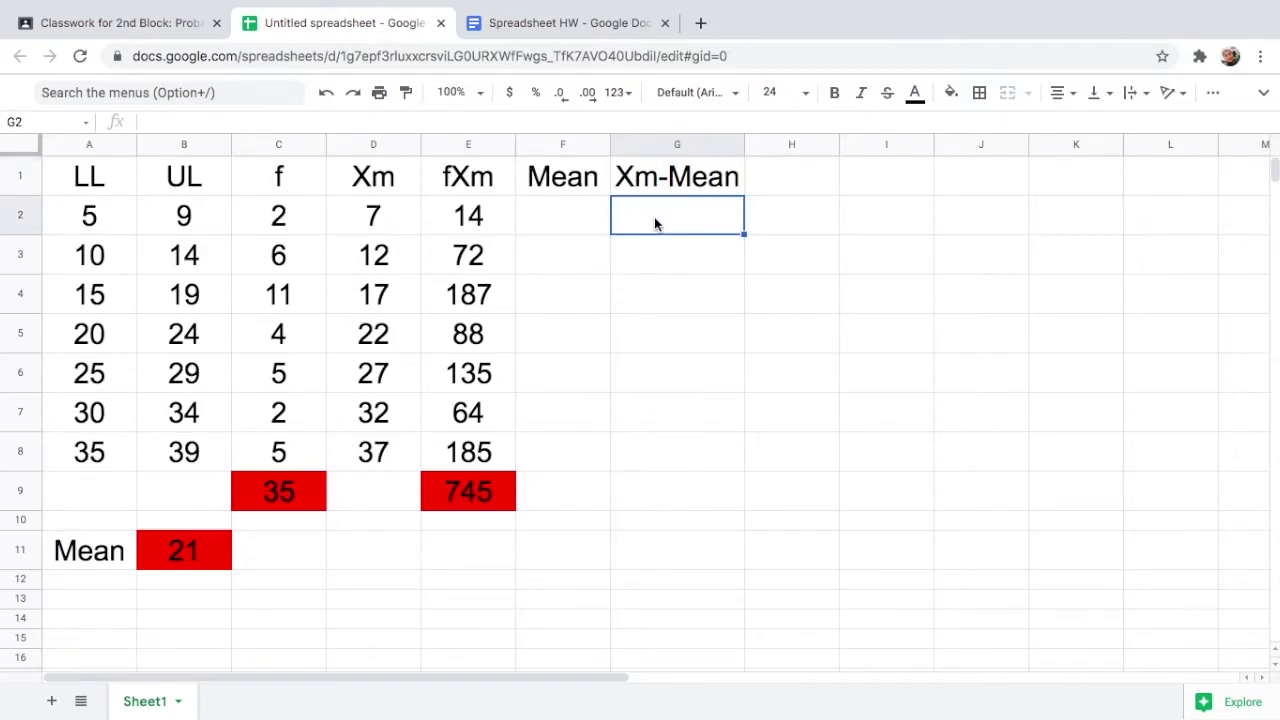
- Enter the mean value 21 in every cell of the Mean column from F2 to F8
{"action": "left_click", "coordinate": [573, 225]}
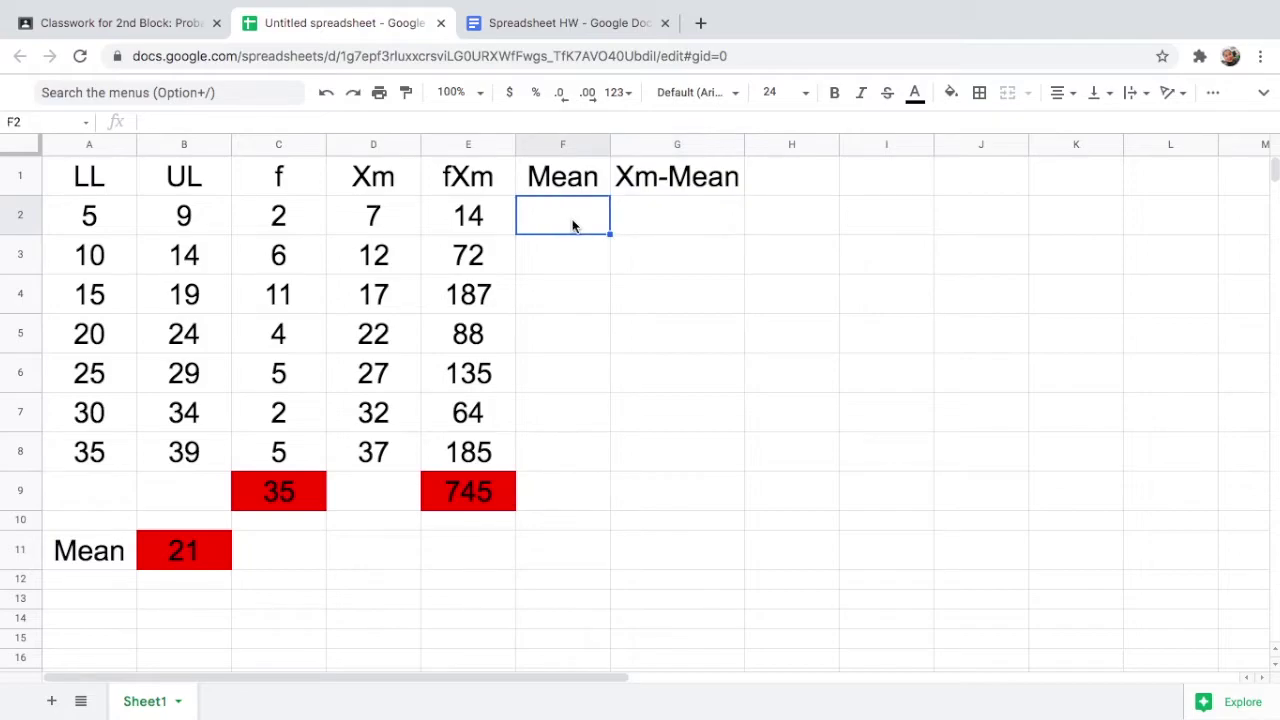
{"action": "type", "text": "21"}
{"action": "key", "text": "Return"}
{"action": "type", "text": "21"}
{"action": "key", "text": "Return"}
{"action": "type", "text": "21"}
{"action": "key", "text": "Return"}
{"action": "type", "text": "21"}
{"action": "key", "text": "Return"}
{"action": "type", "text": "21"}
{"action": "key", "text": "Return"}
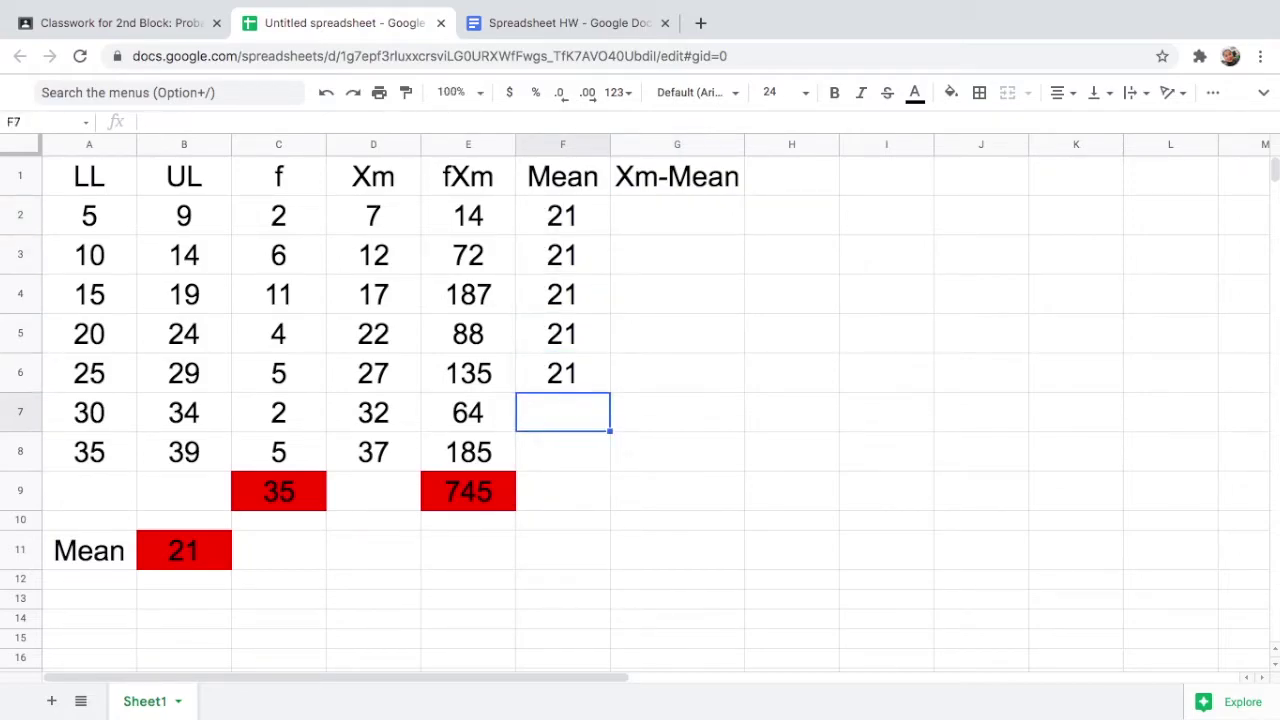
{"action": "type", "text": "21"}
{"action": "key", "text": "Return"}
{"action": "type", "text": "21"}
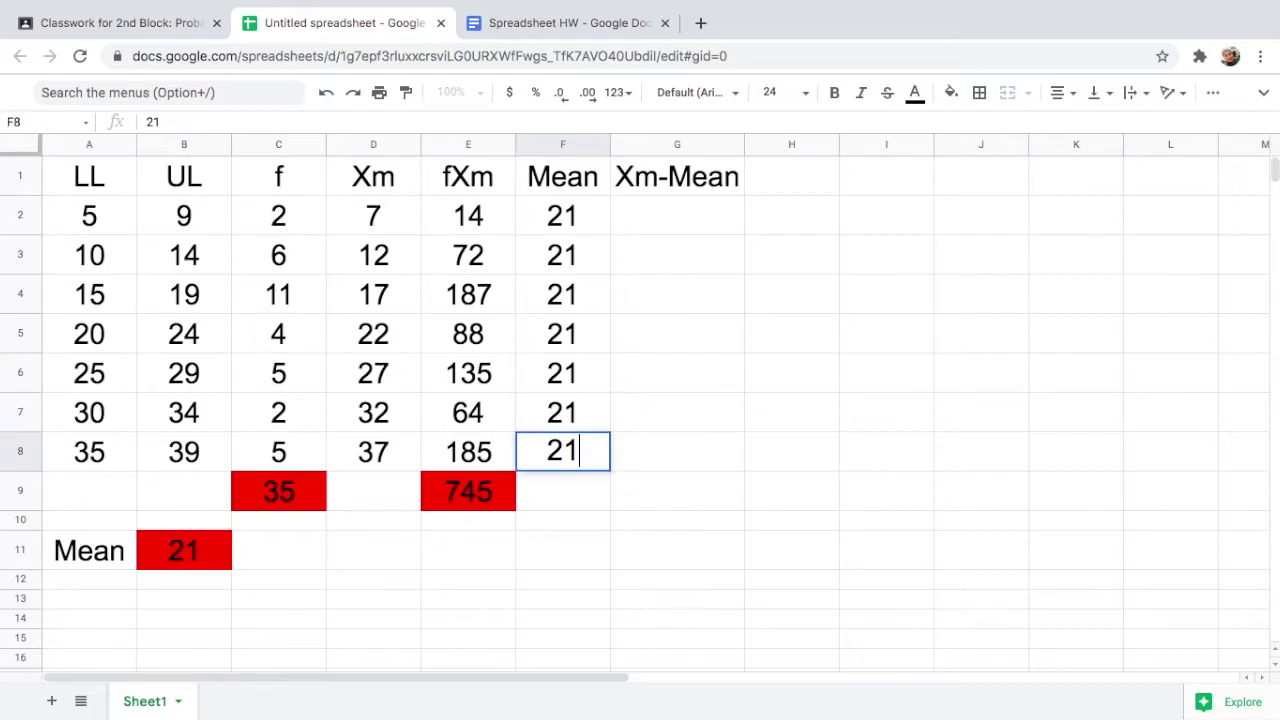
- Enter the deviation formula =D2-F2 in G2 to subtract the mean from the midpoint
{"action": "left_click", "coordinate": [689, 213]}
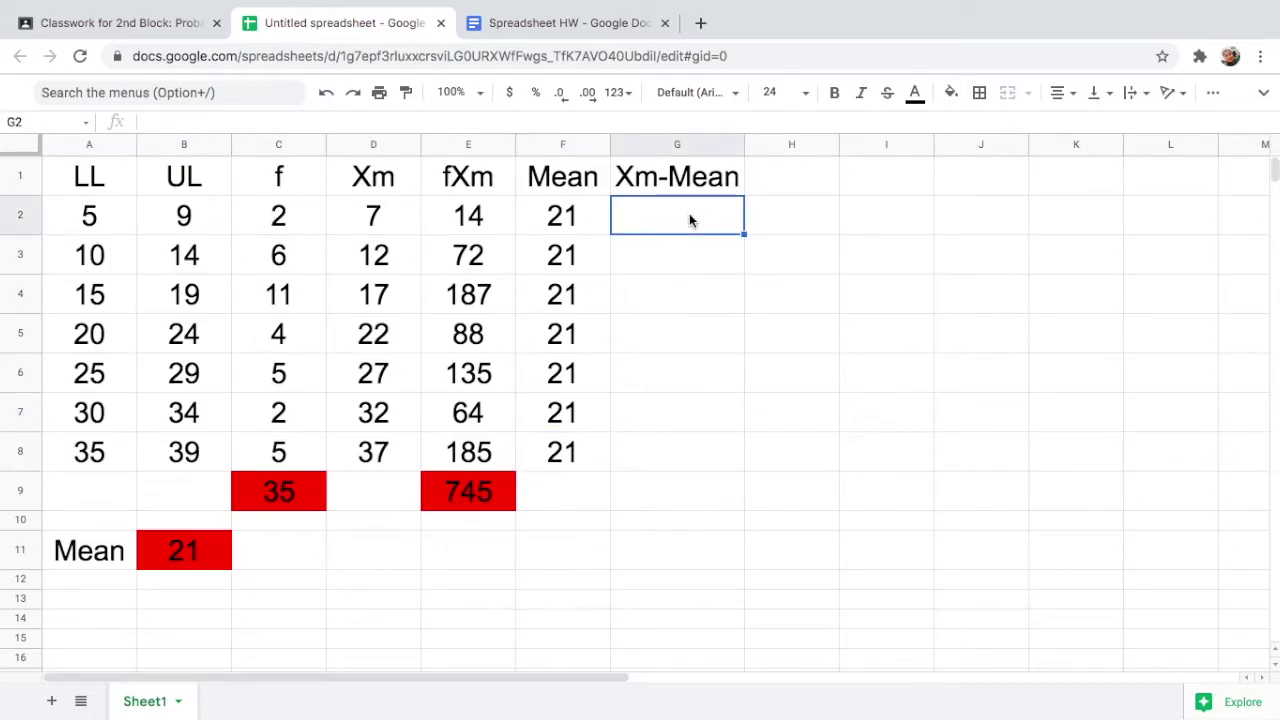
{"action": "type", "text": "="}
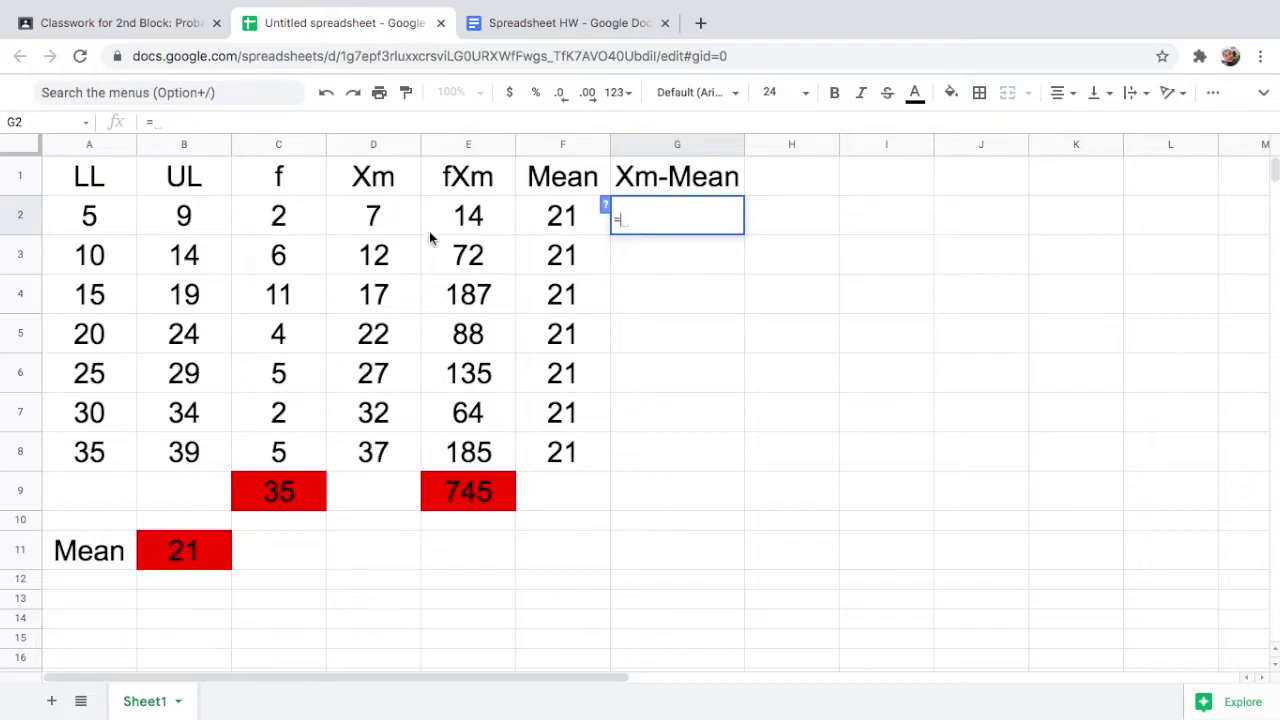
{"action": "left_click", "coordinate": [374, 220]}
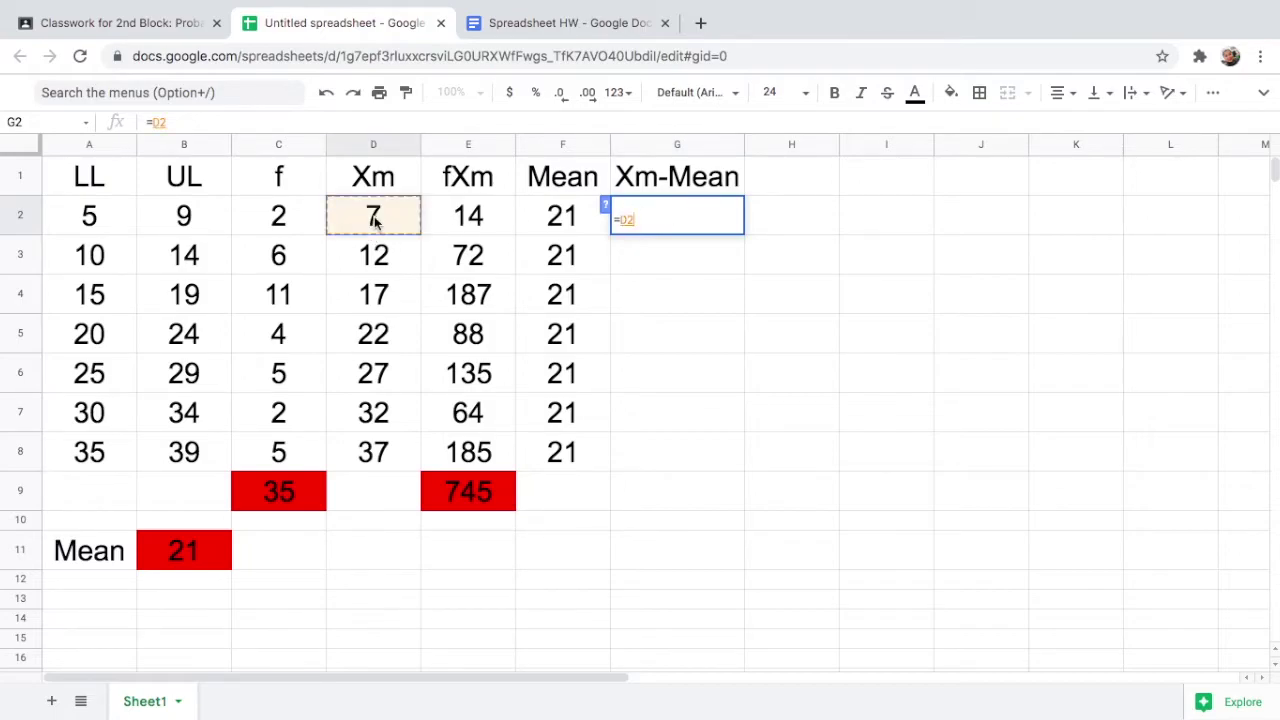
{"action": "type", "text": "-"}
{"action": "left_click", "coordinate": [551, 221]}
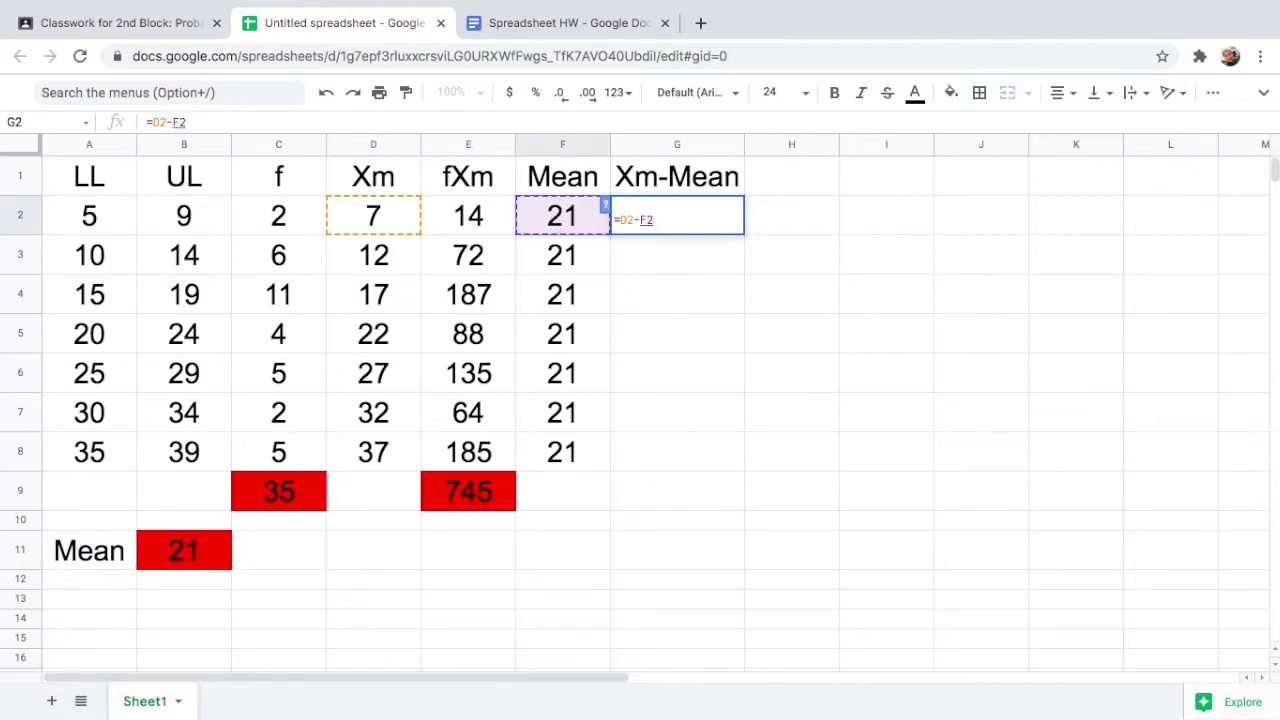
{"action": "key", "text": "Return"}
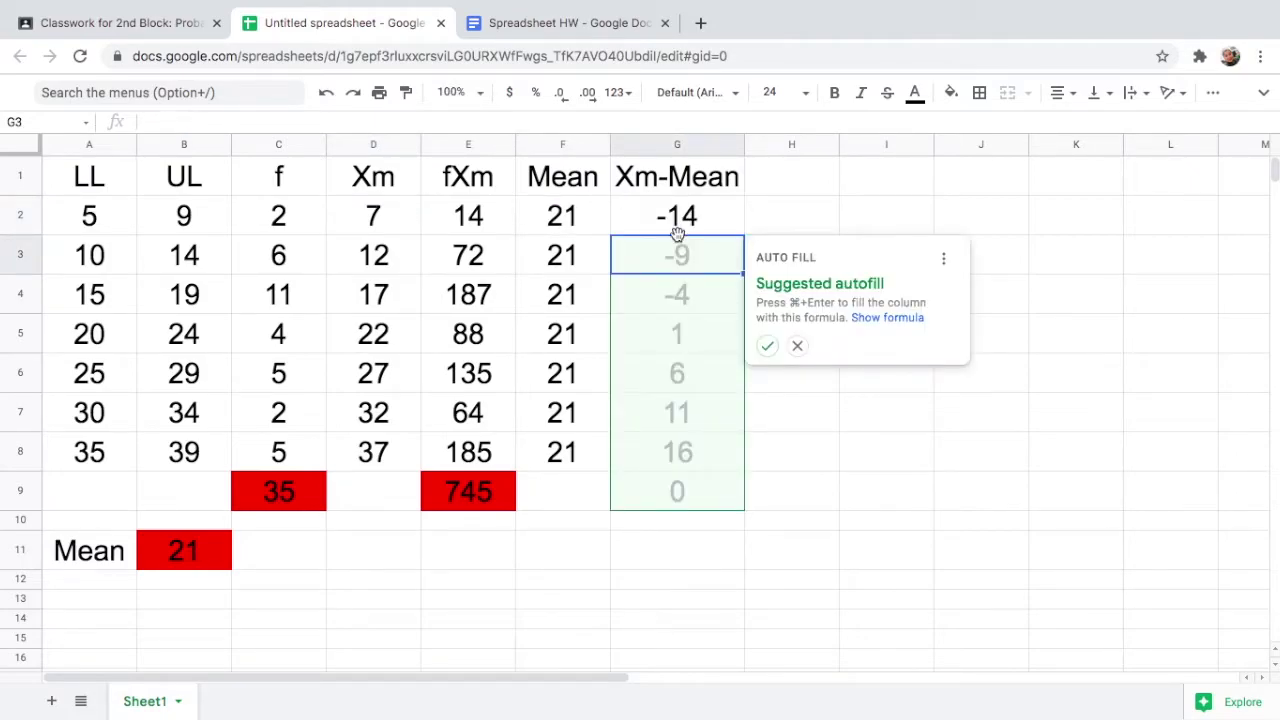
- Accept the suggested autofill of the Xm-Mean formula down column G and clear the surplus result in G9
{"action": "left_click", "coordinate": [768, 346]}
{"action": "key", "text": "Down"}
{"action": "key", "text": "Down"}
{"action": "key", "text": "Down"}
{"action": "key", "text": "Down"}
{"action": "key", "text": "Down"}
{"action": "key", "text": "Down"}
{"action": "type", "text": "0"}
{"action": "key", "text": "BackSpace"}
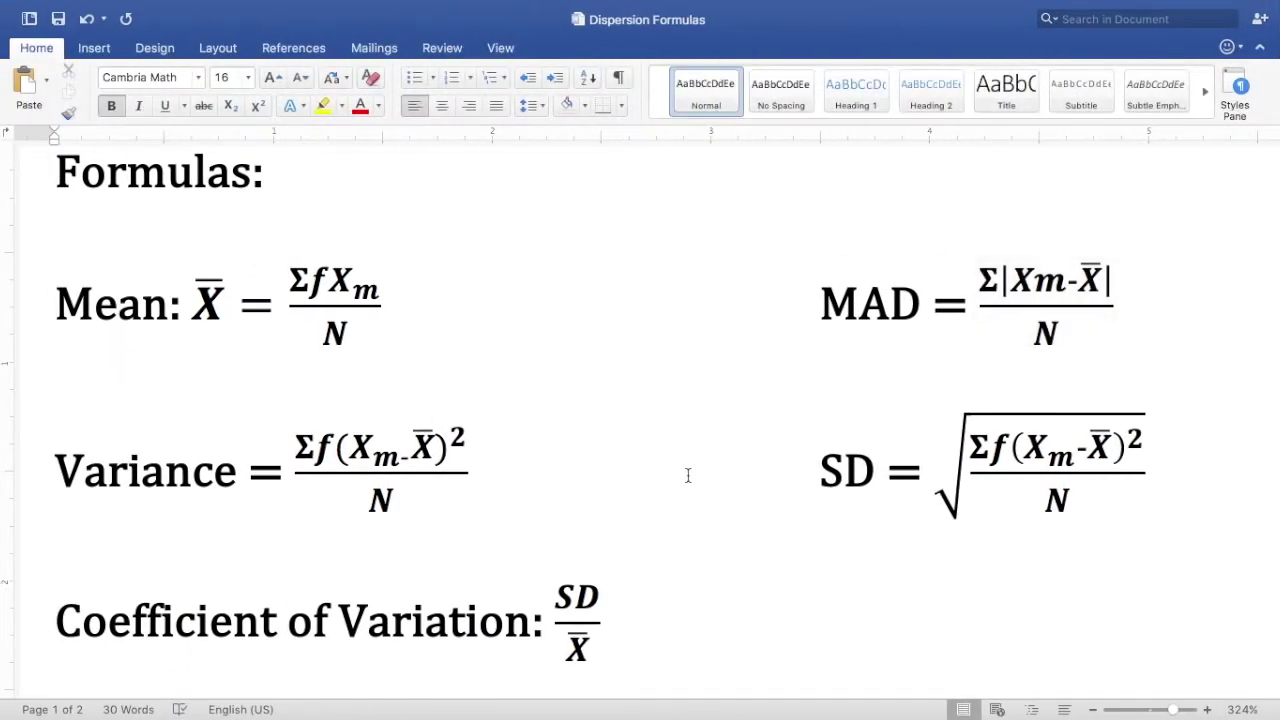
- Check the MAD formula in the Word document, and label H1 in the spreadsheet IXm-MeanI for the absolute deviations
{"action": "key", "text": "ctrl+Right"}
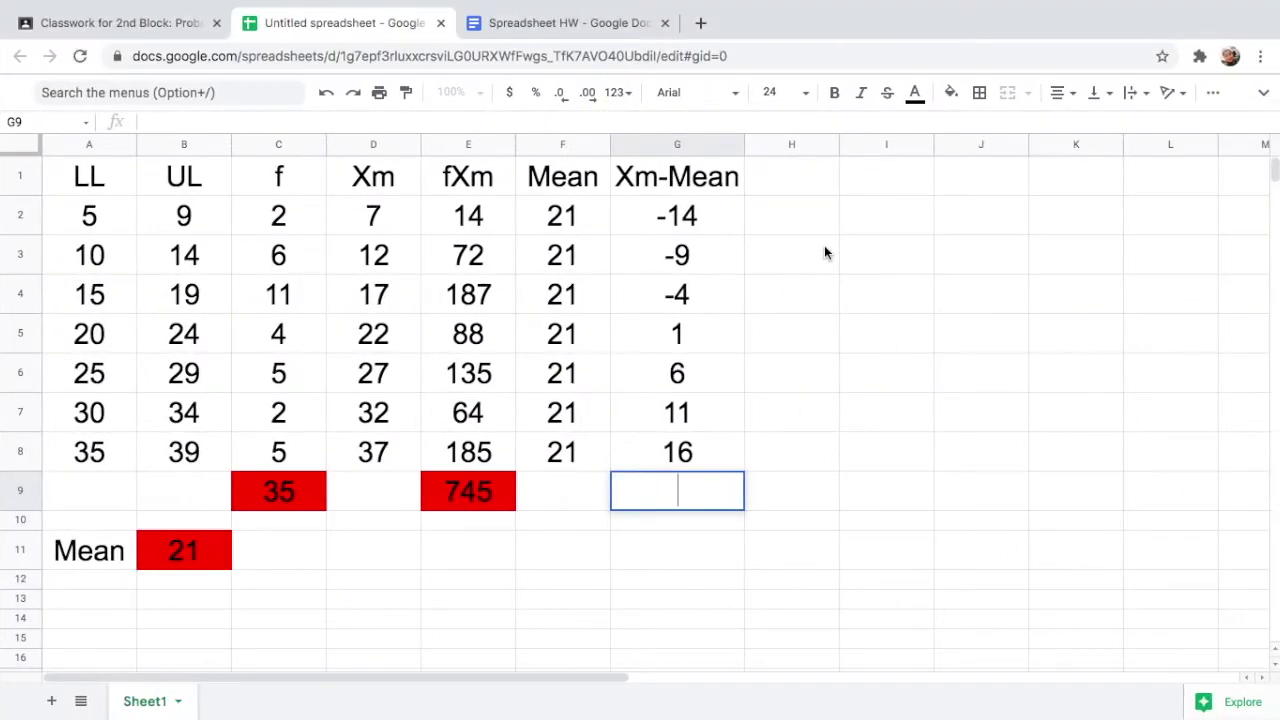
{"action": "left_click", "coordinate": [775, 177]}
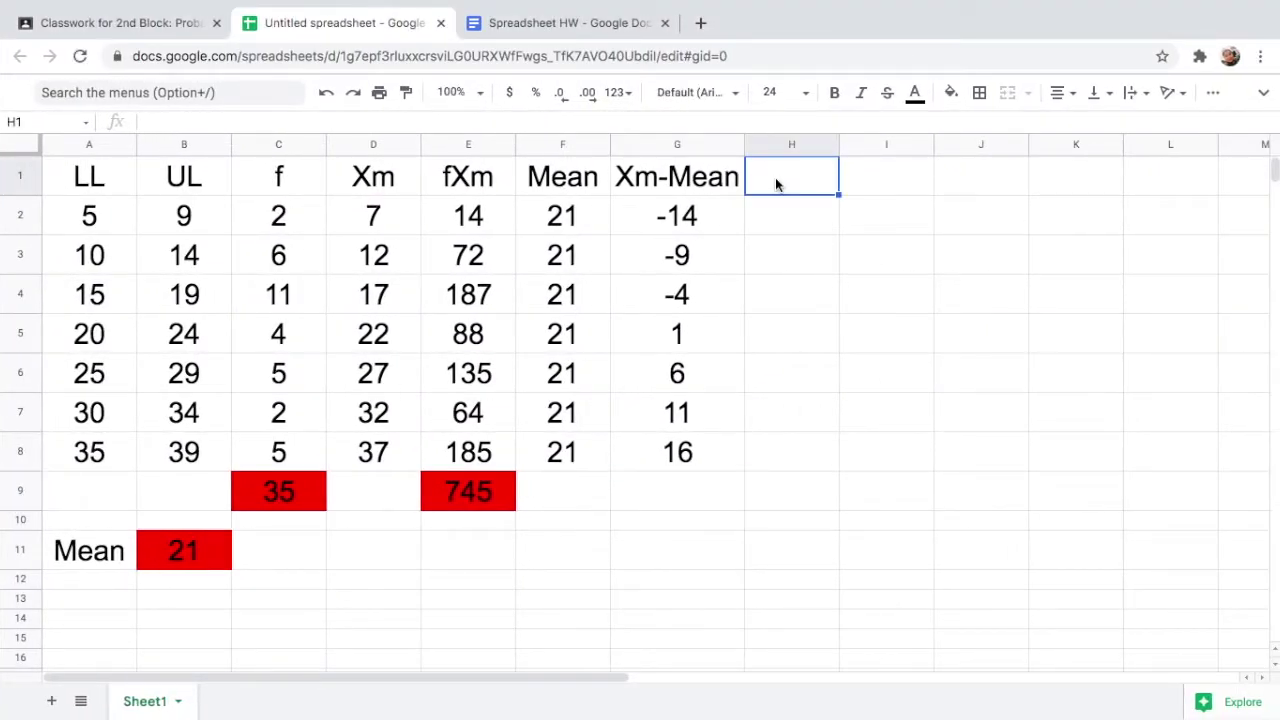
{"action": "key", "text": "Return"}
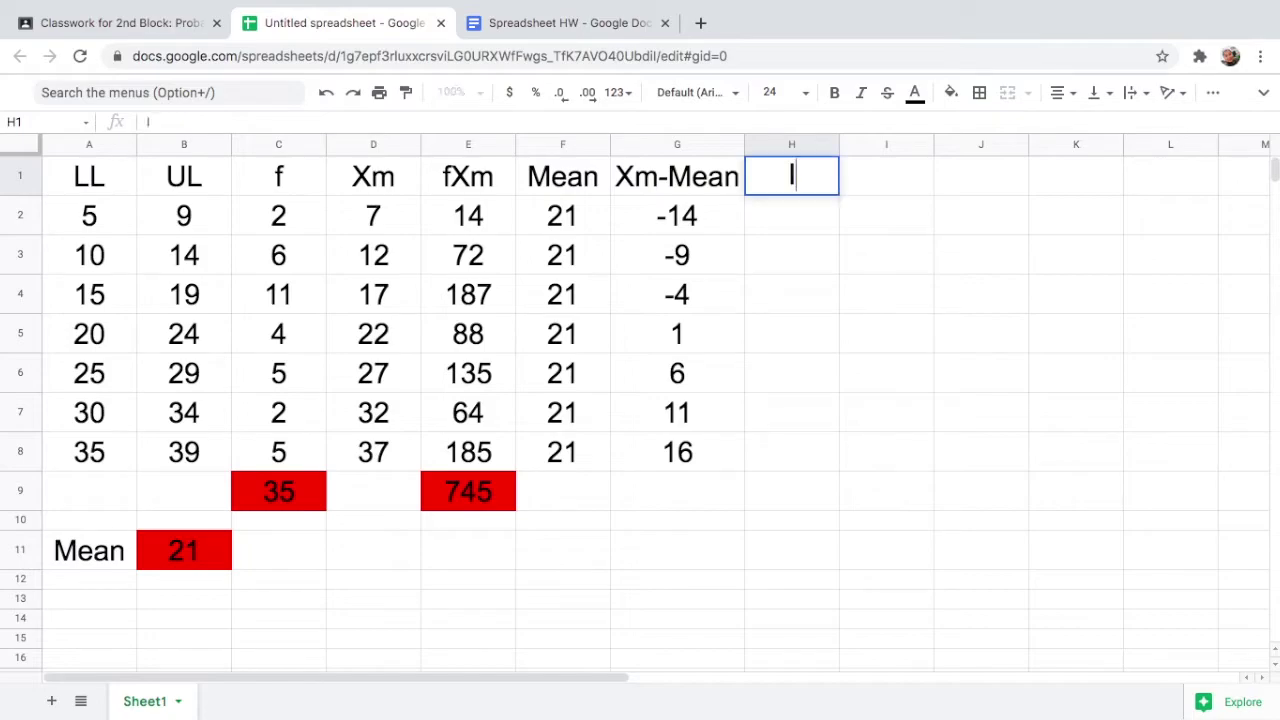
{"action": "type", "text": "|Xm"}
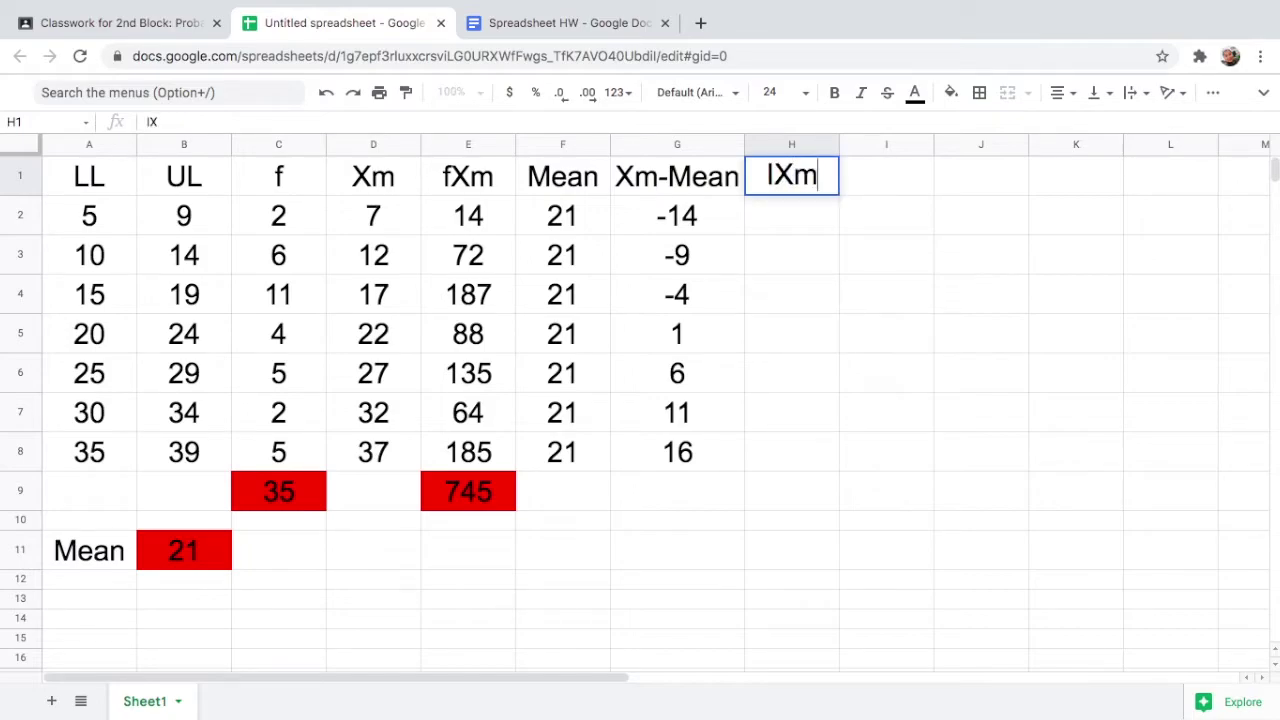
{"action": "type", "text": "-Mean|"}
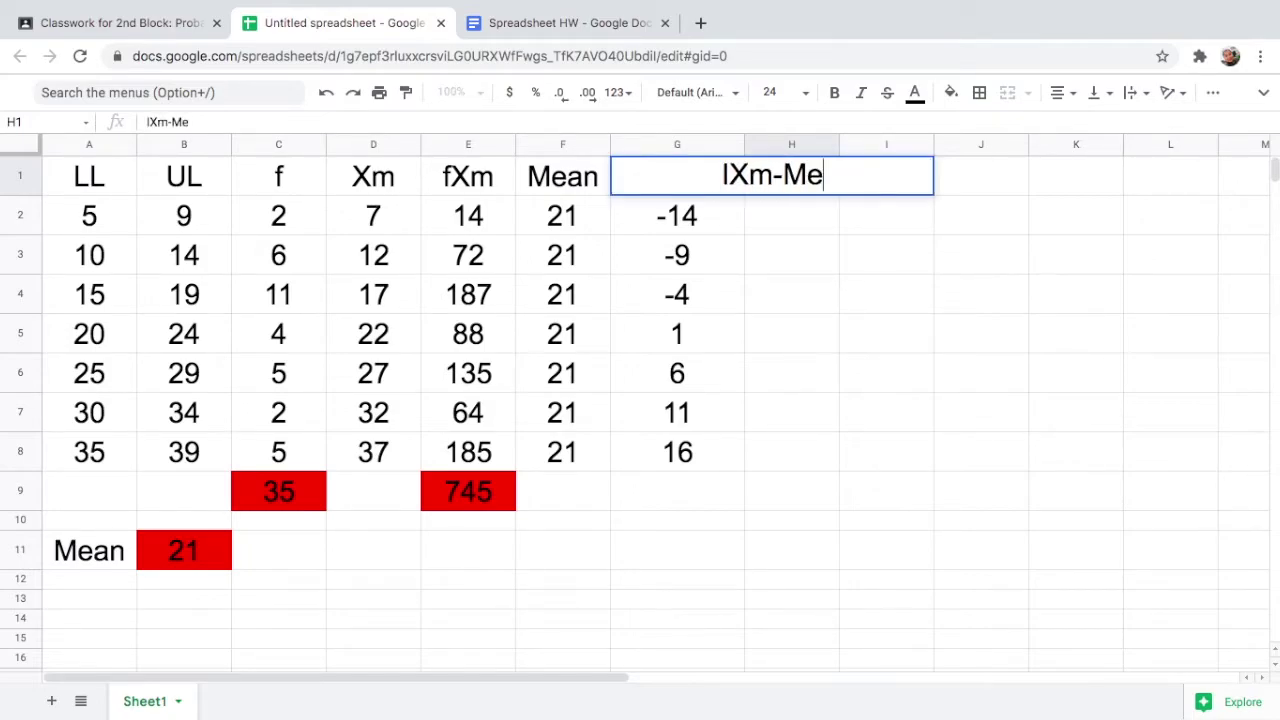
{"action": "key", "text": "Return"}
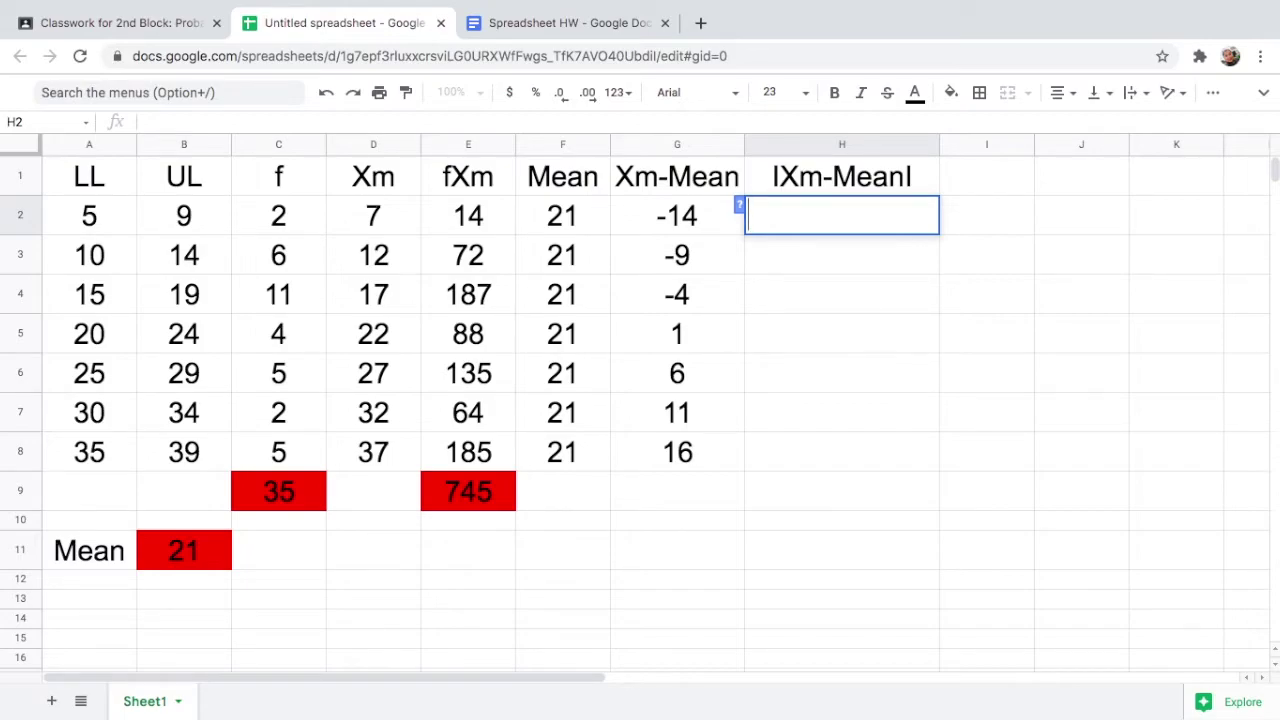
- Enter the absolute value formula =ABS(G2) in H2 for the first deviation
{"action": "type", "text": "=ABS"}
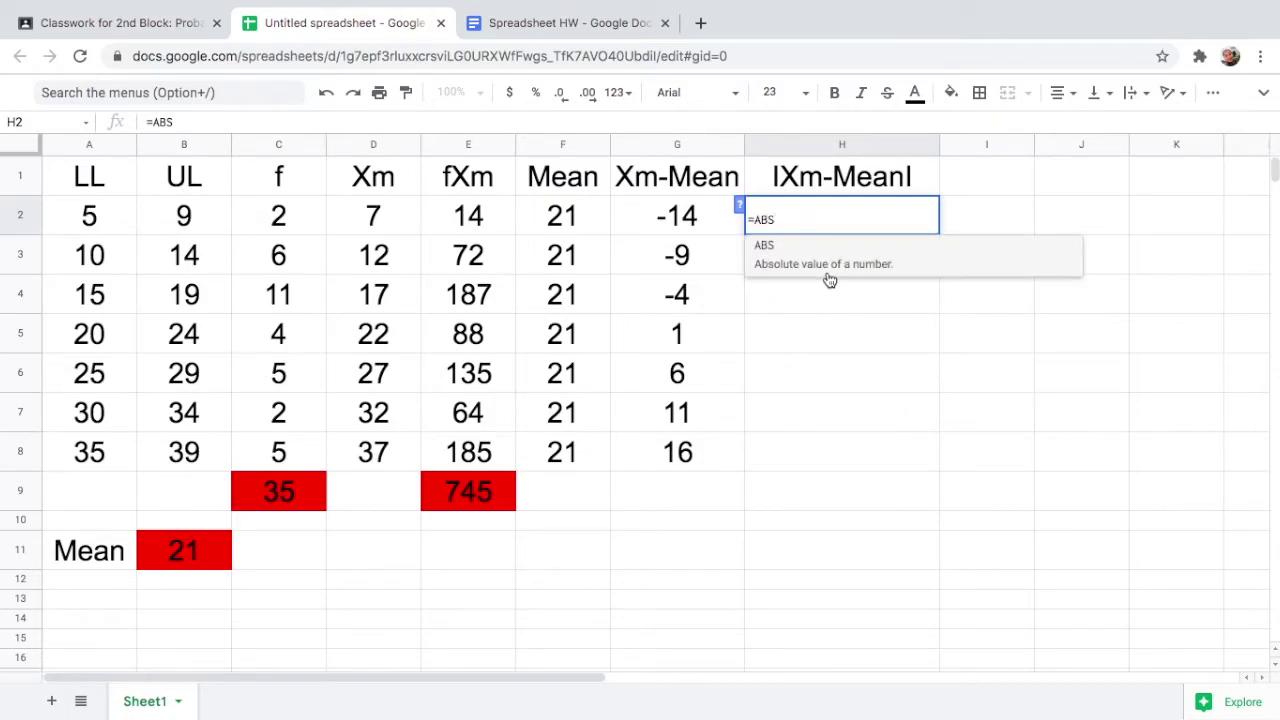
{"action": "left_click", "coordinate": [778, 258]}
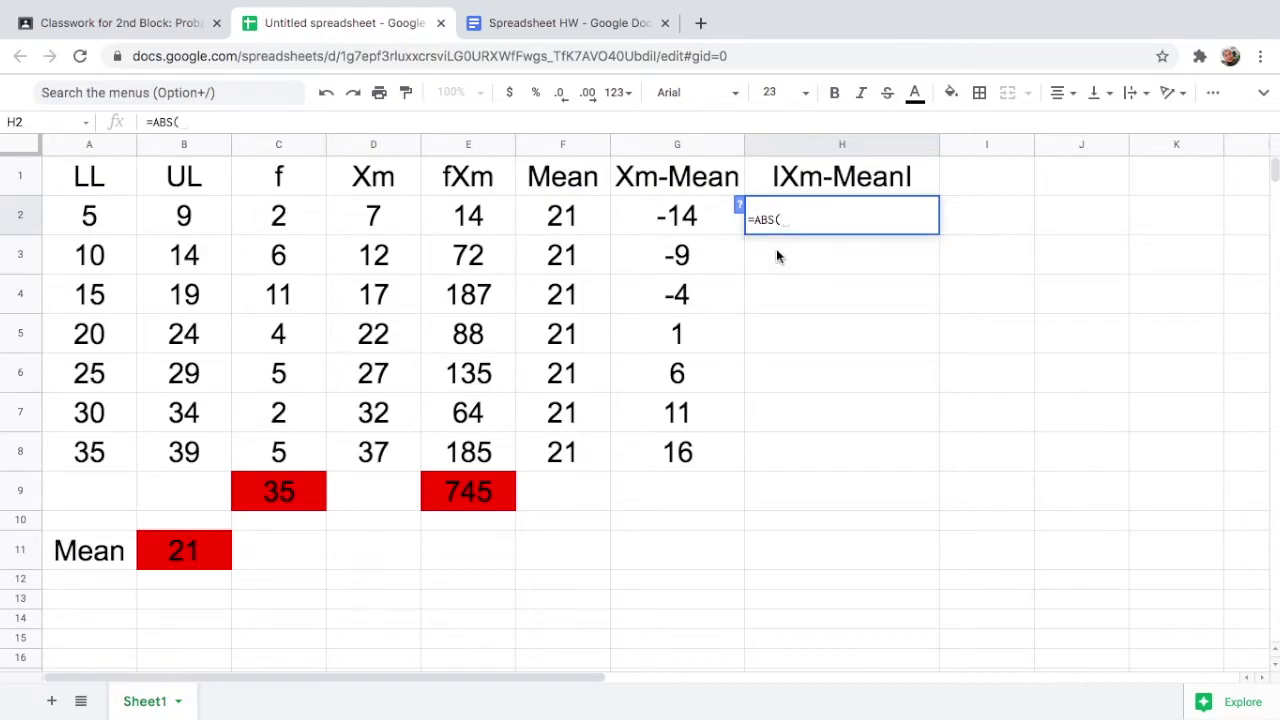
{"action": "left_click", "coordinate": [696, 222]}
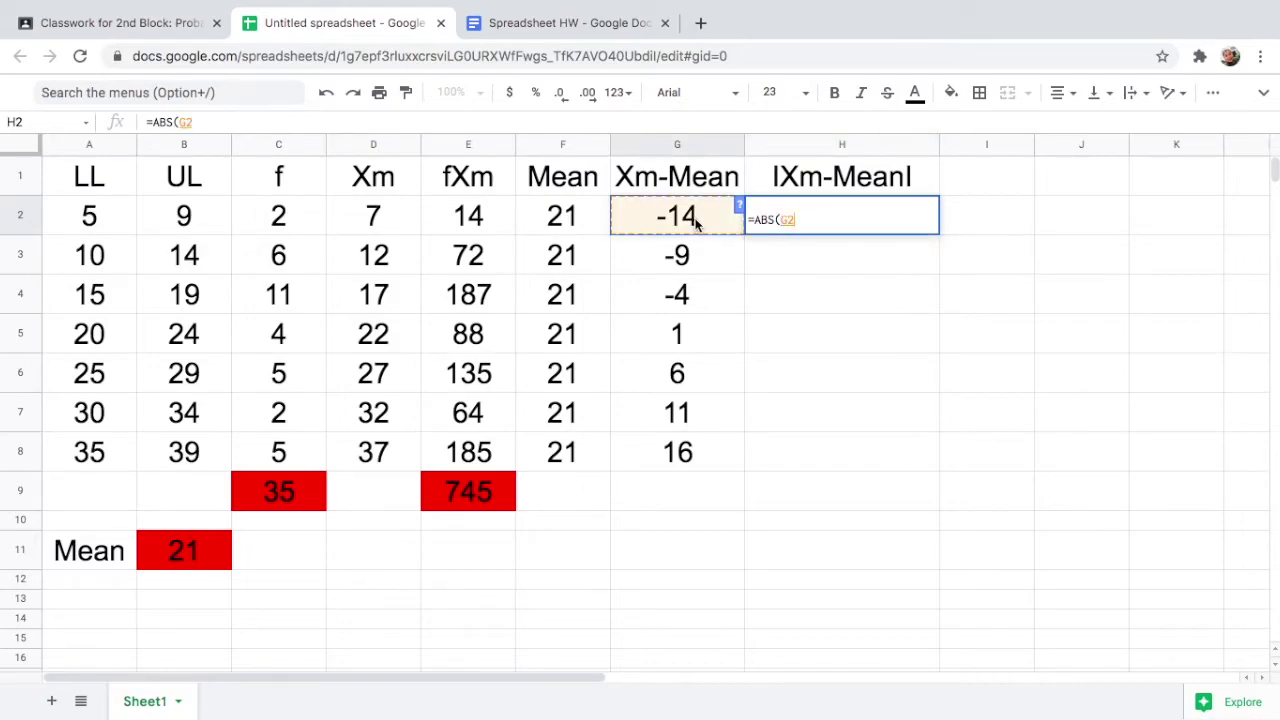
{"action": "type", "text": ")"}
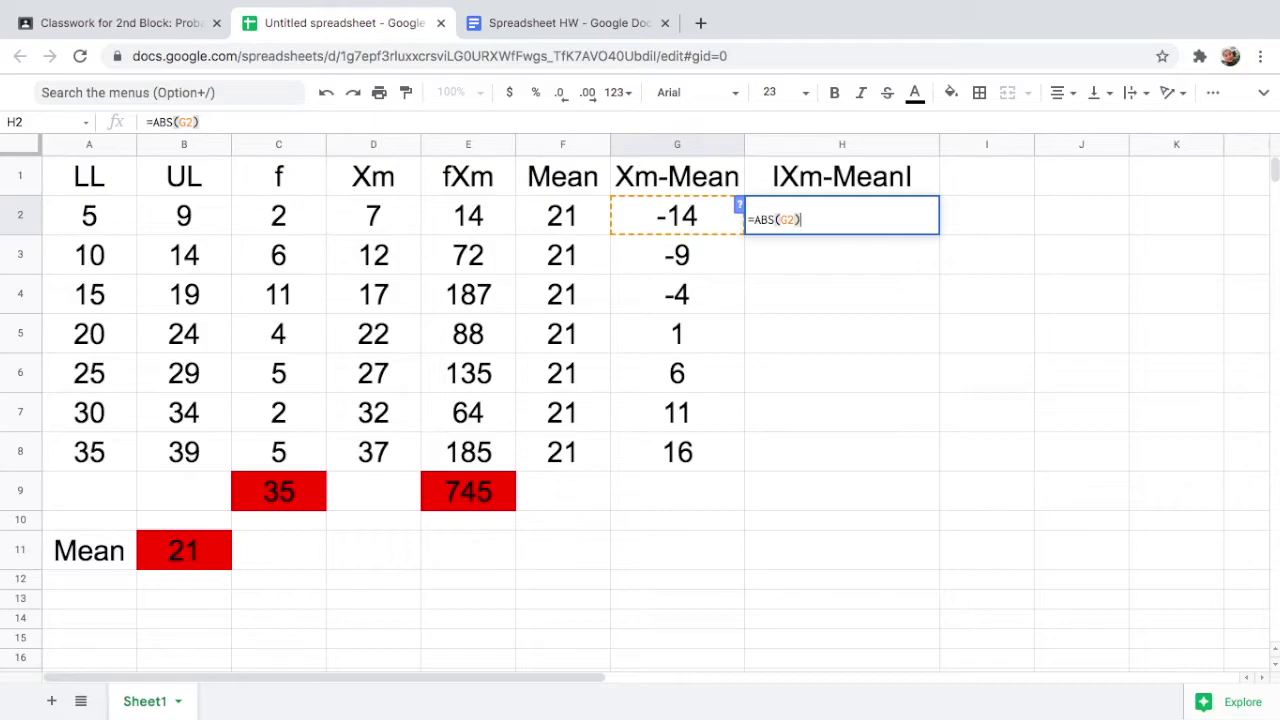
{"action": "key", "text": "Return"}
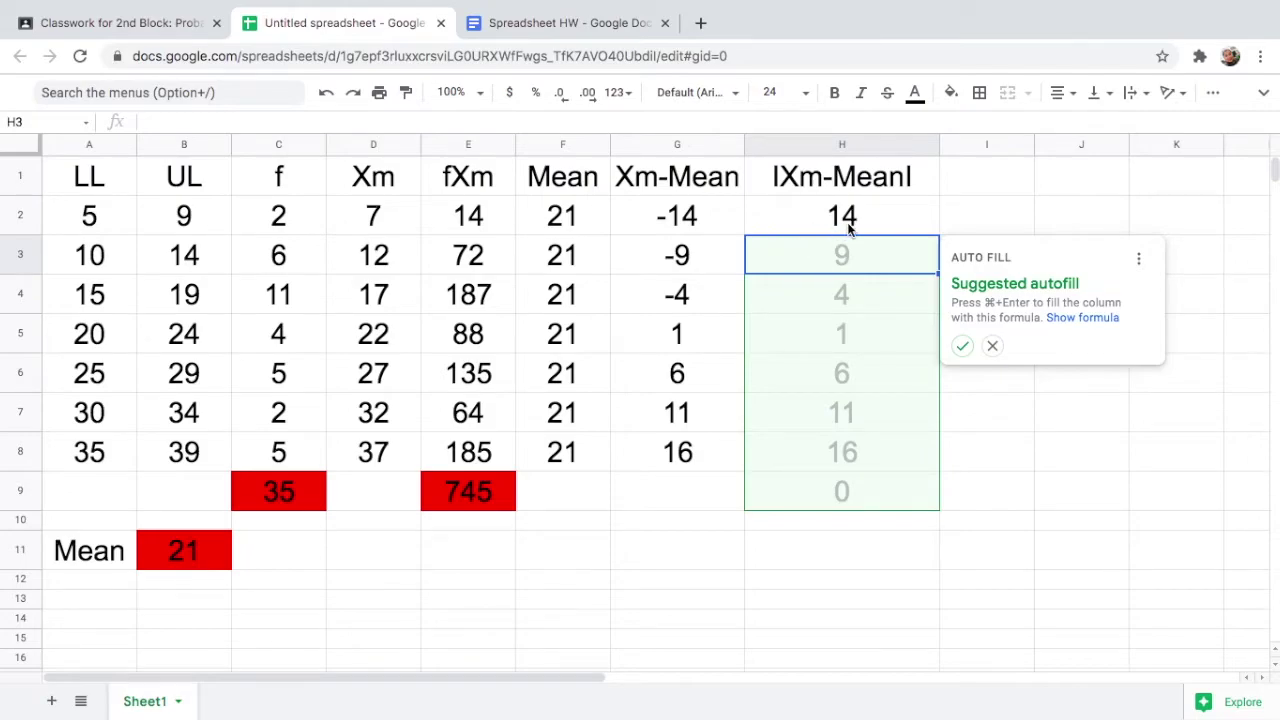
- Accept the suggested autofill of the absolute deviations down column H and clear the surplus result in H9
{"action": "left_click", "coordinate": [963, 346]}
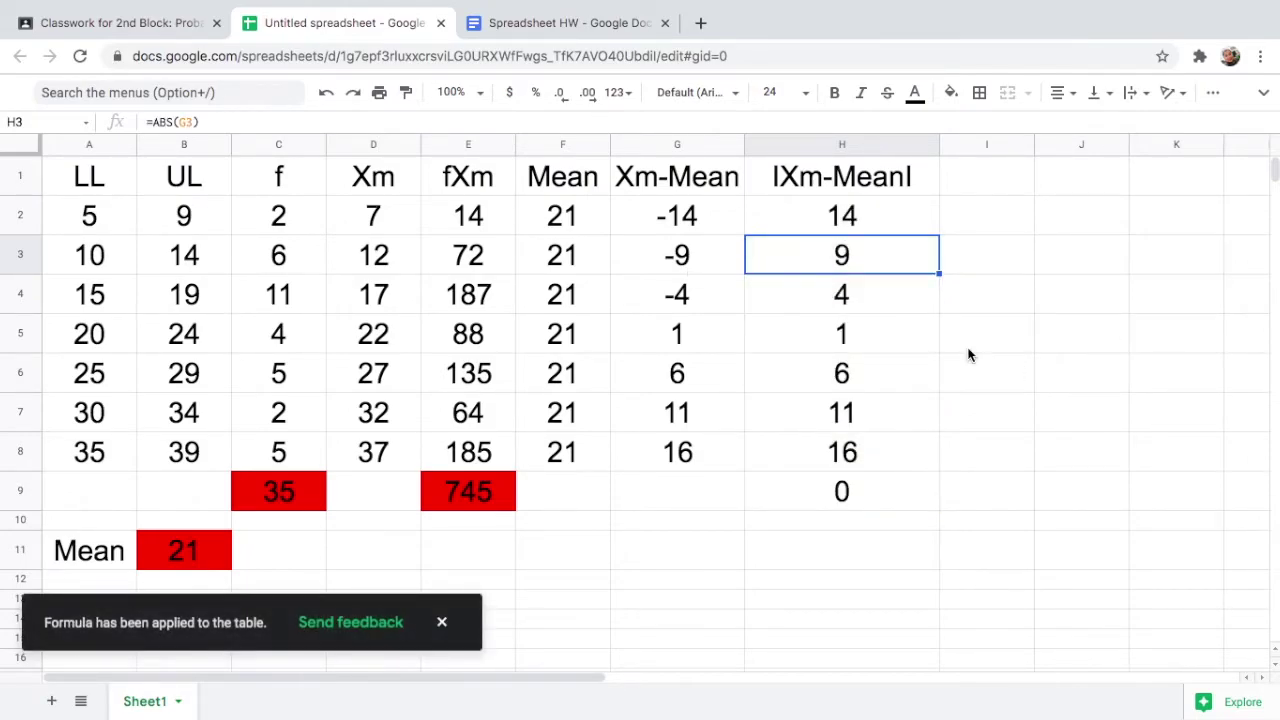
{"action": "left_click", "coordinate": [845, 490]}
{"action": "key", "text": "Delete"}
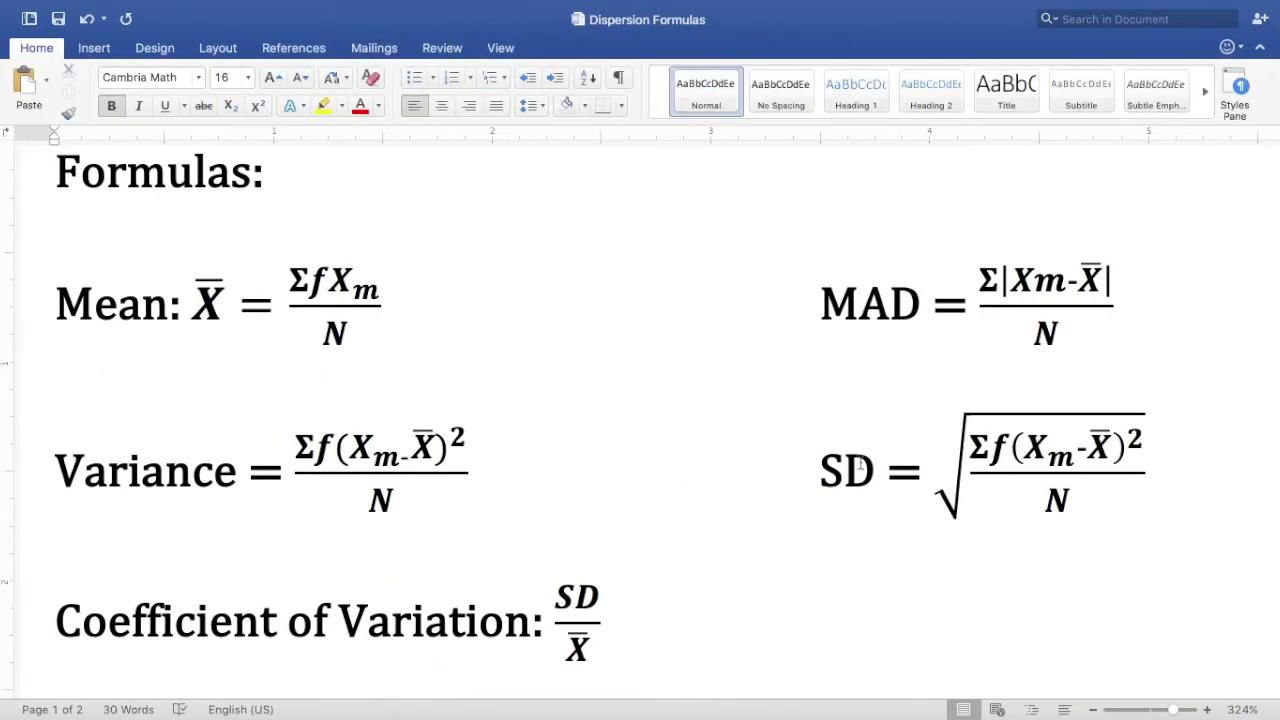
- Check the MAD formula in the Word document, and total the absolute deviations in H9 of the spreadsheet with =SUM(H2:H8)
{"action": "left_click", "coordinate": [1004, 305]}
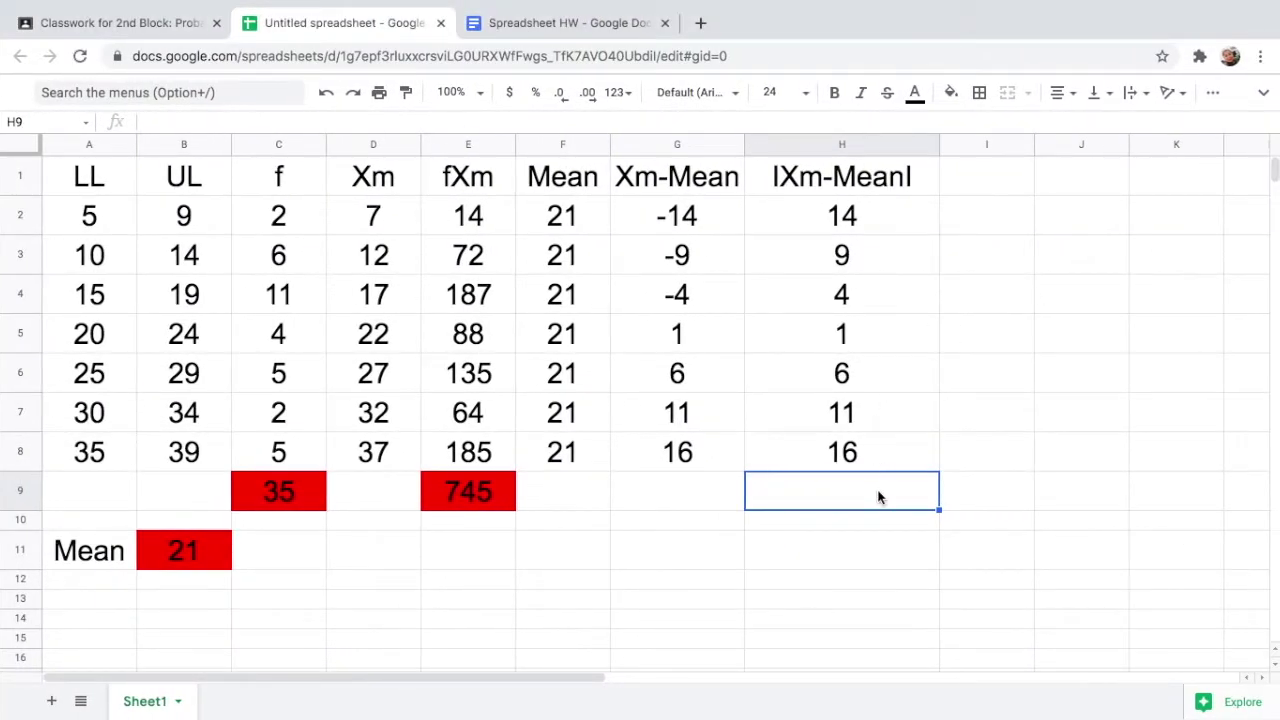
{"action": "type", "text": "="}
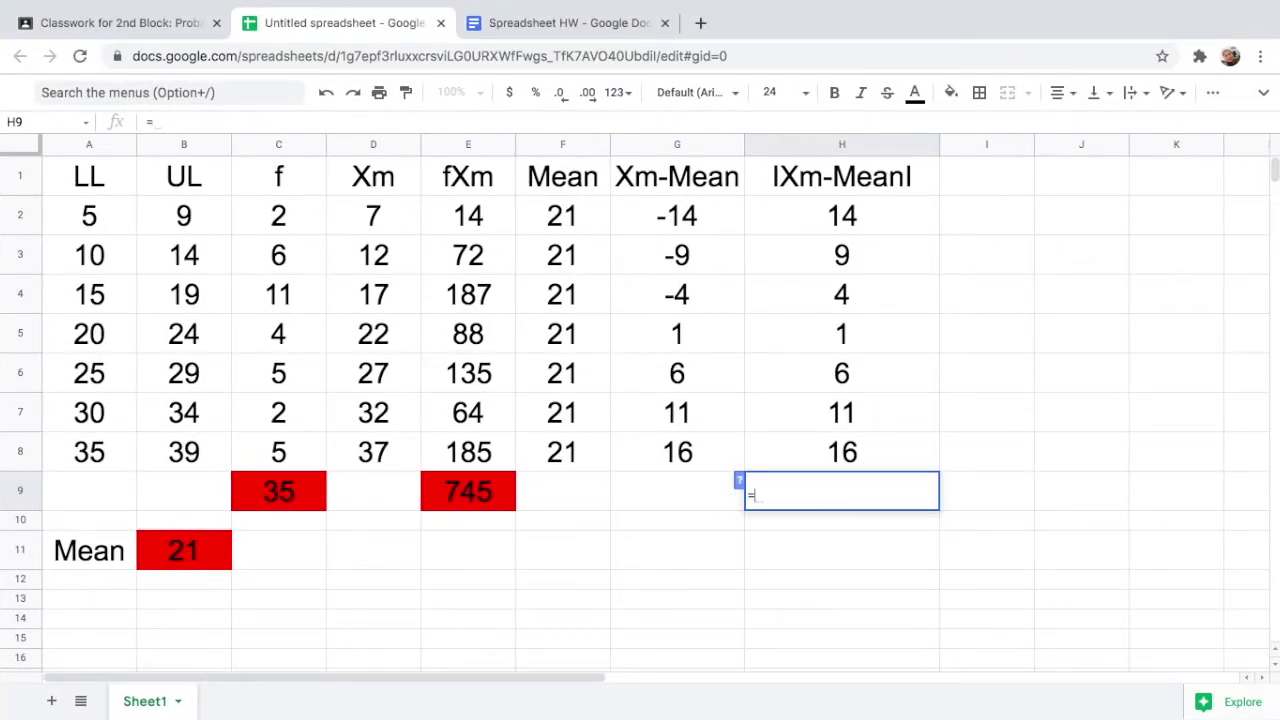
{"action": "type", "text": "sum"}
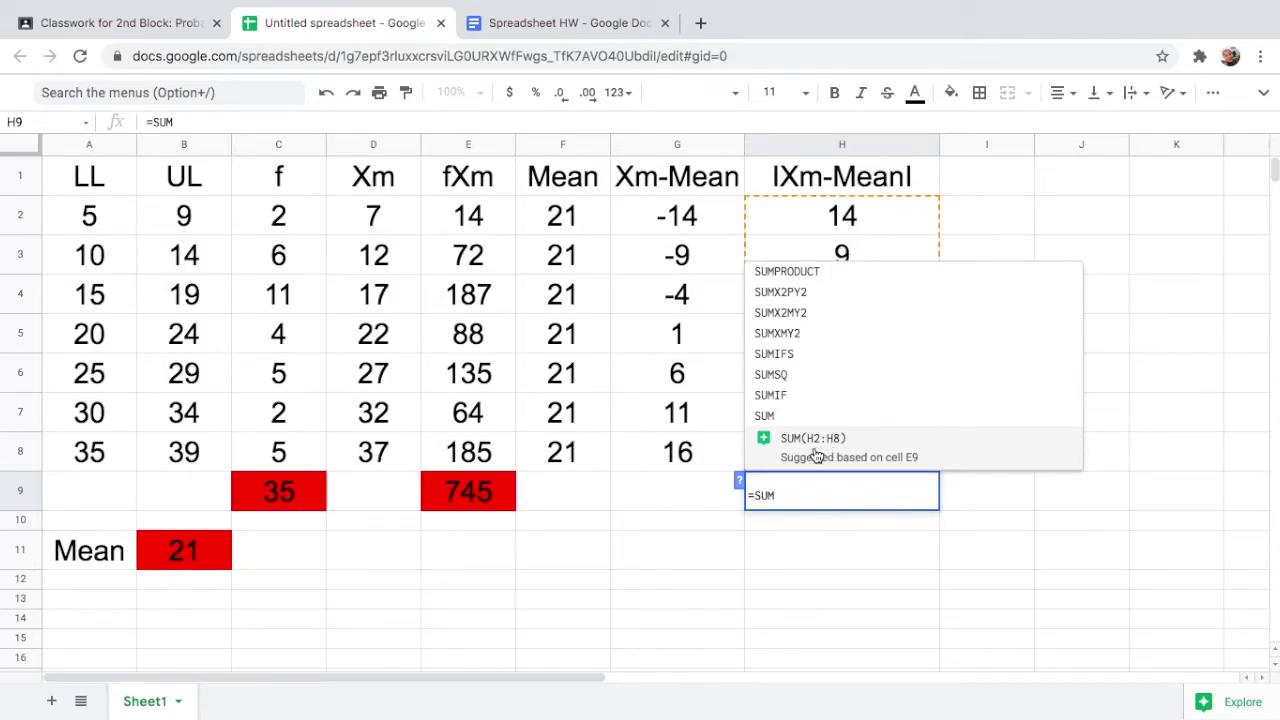
{"action": "left_click", "coordinate": [835, 446]}
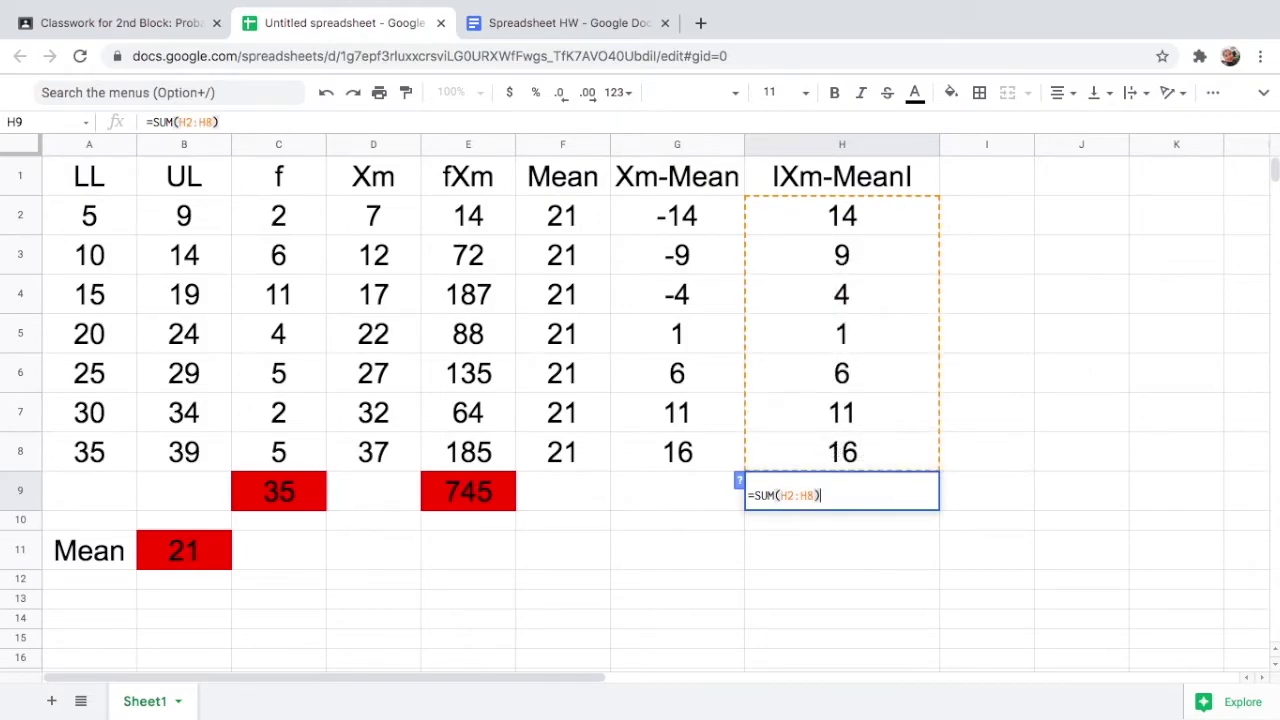
{"action": "key", "text": "Return"}
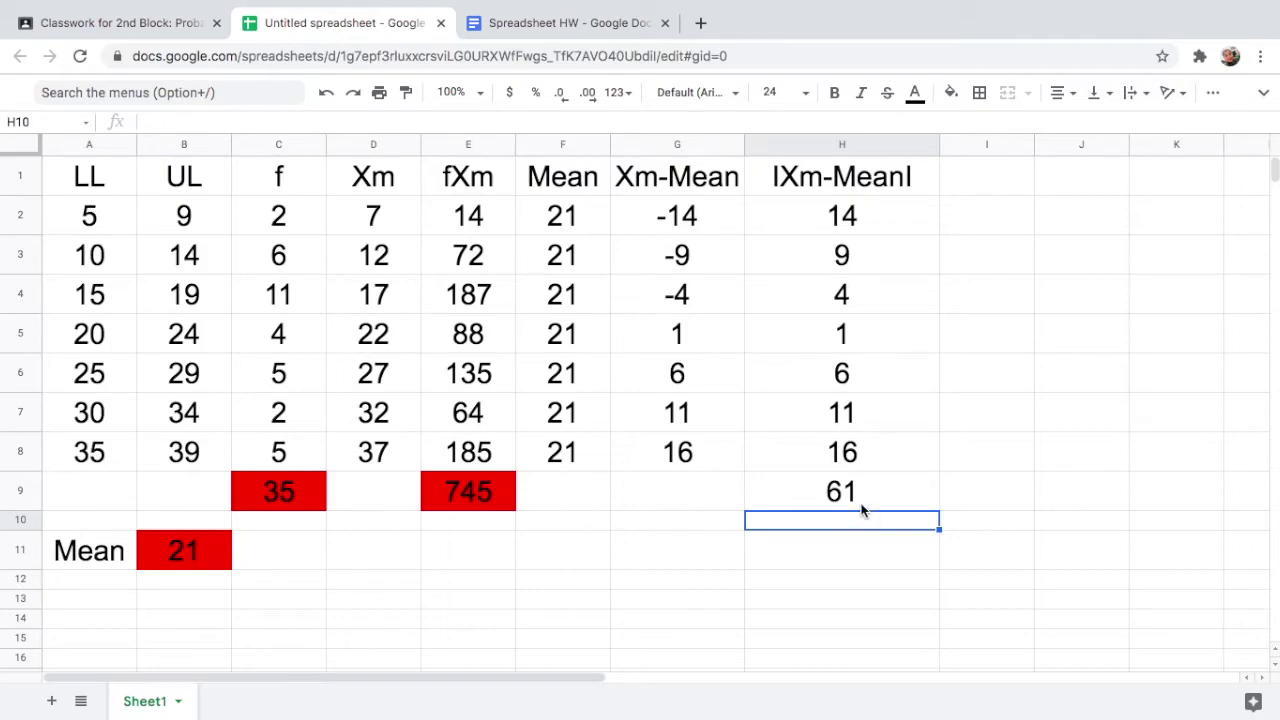
- Fill the absolute deviation total in H9 with red, matching the other totals
{"action": "left_click", "coordinate": [861, 504]}
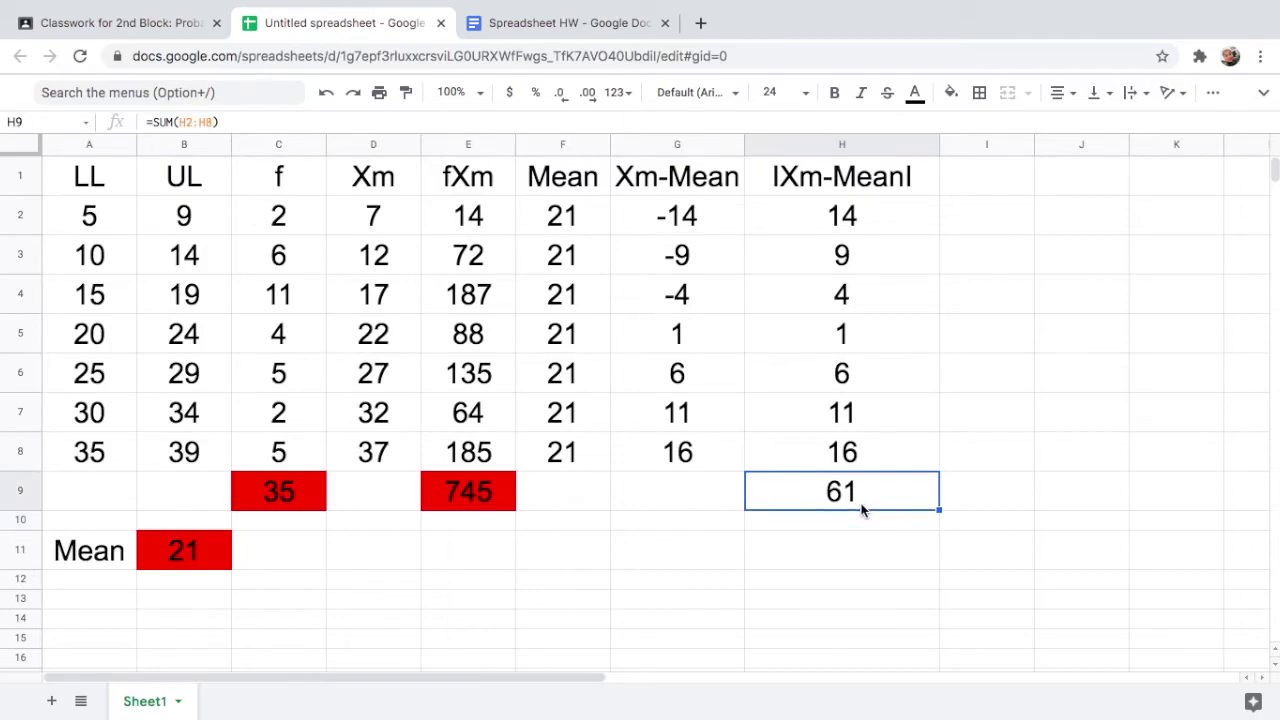
{"action": "left_click", "coordinate": [951, 92]}
{"action": "left_click", "coordinate": [983, 184]}
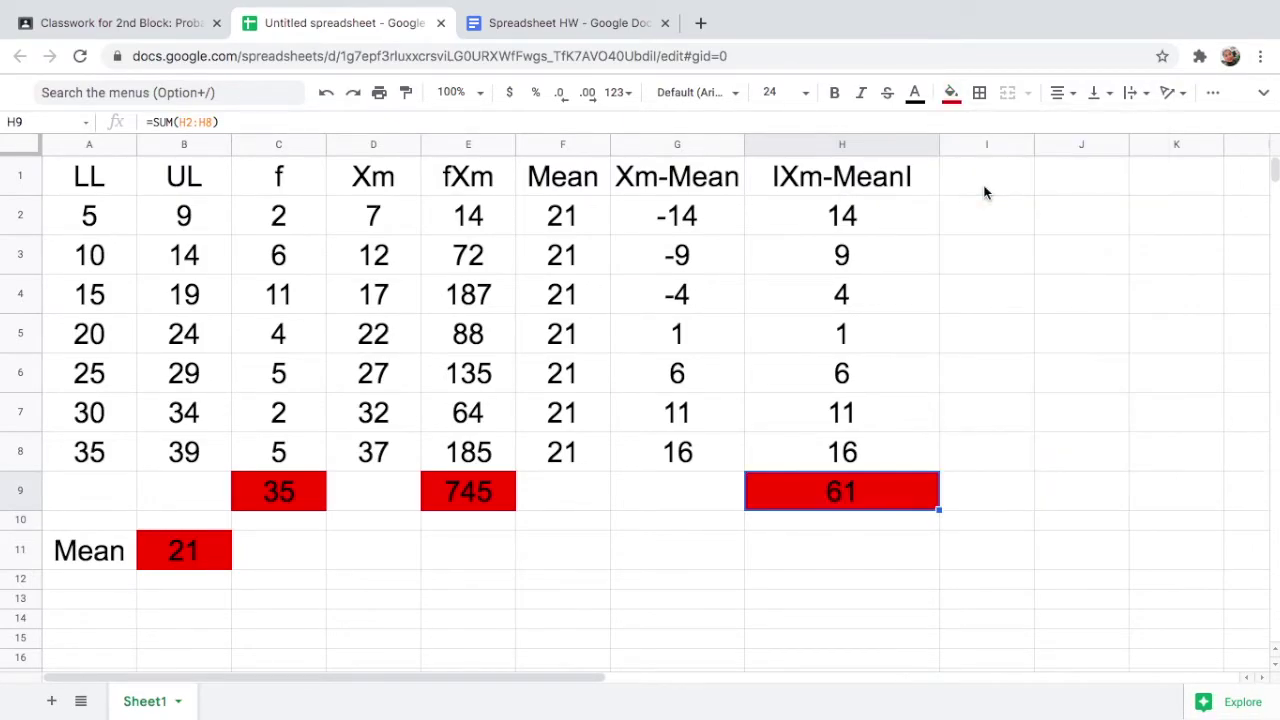
- Label A12 MAD and enter =H9/C9 in B12, rechecking the MAD formula in the Word document
{"action": "left_click", "coordinate": [83, 584]}
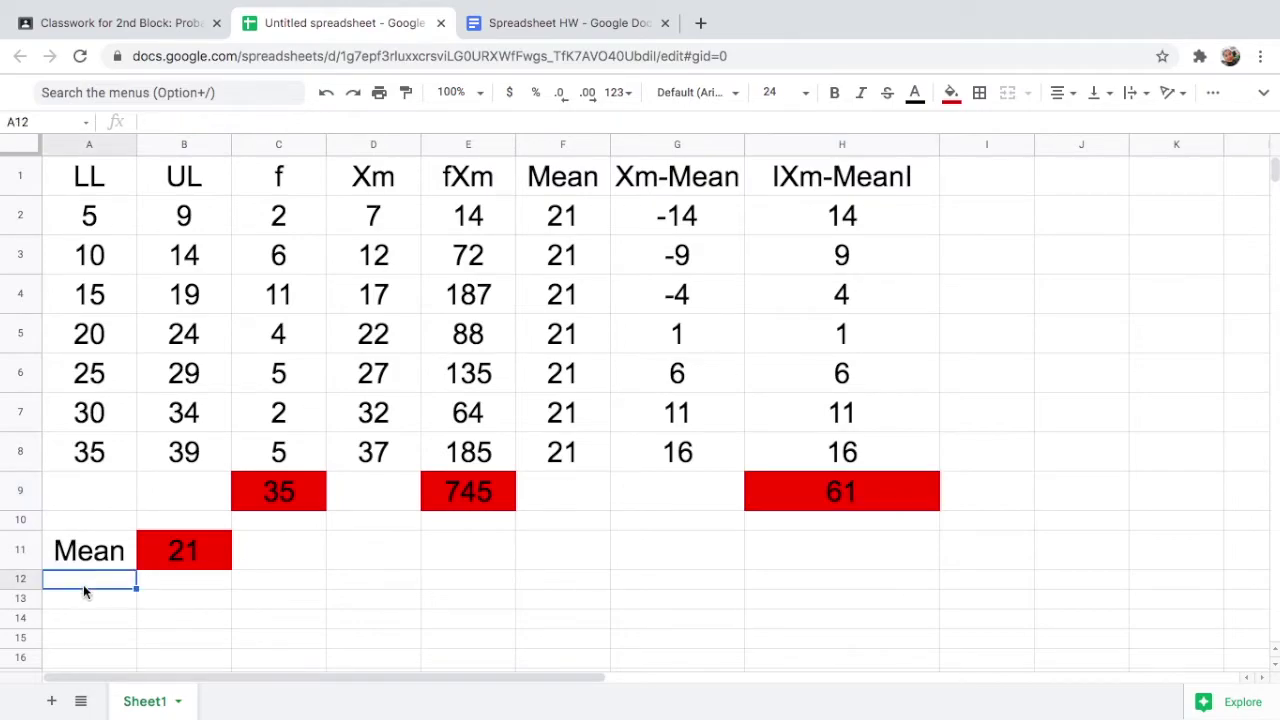
{"action": "type", "text": "MAD"}
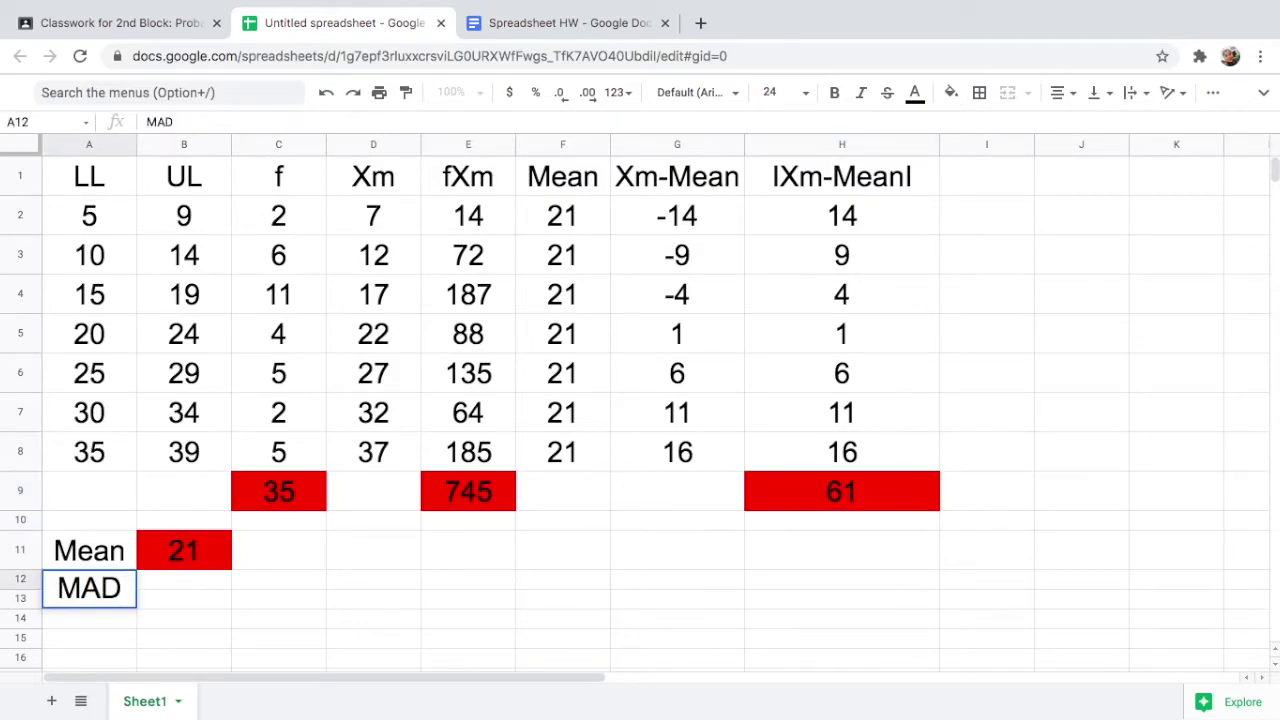
{"action": "key", "text": "super+Tab"}
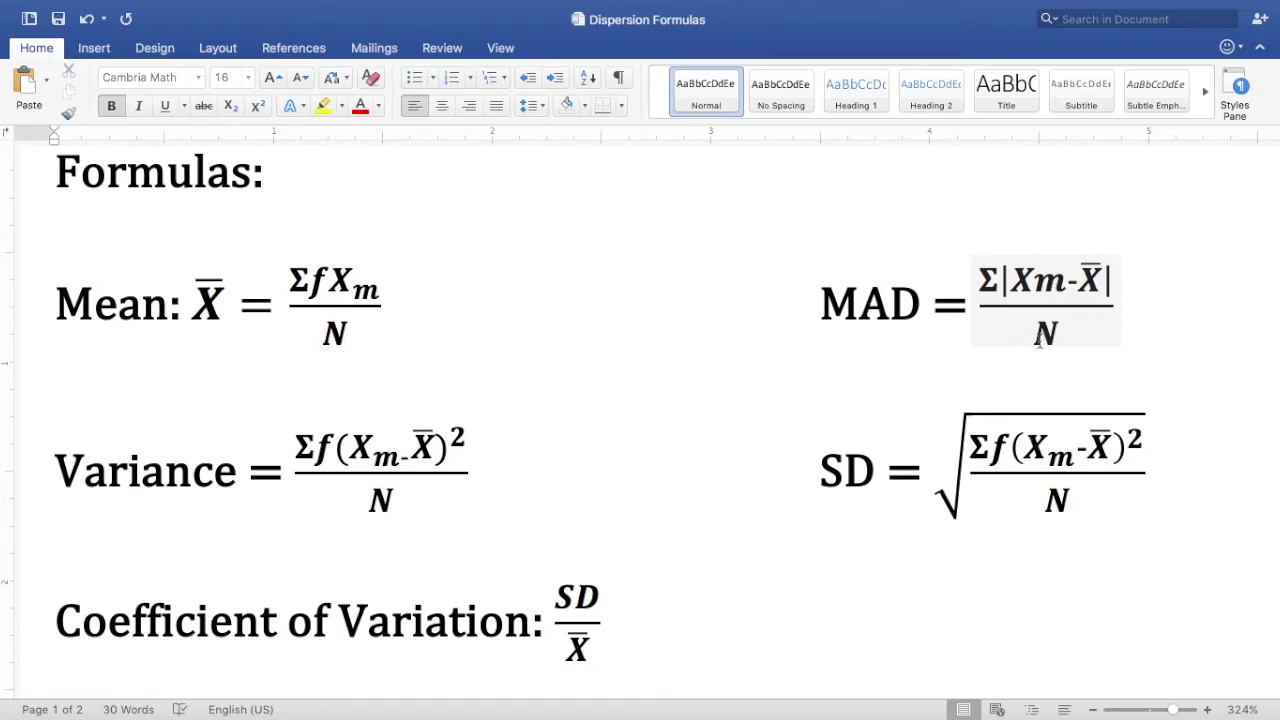
{"action": "key", "text": "super+Tab"}
{"action": "key", "text": "Tab"}
{"action": "type", "text": "="}
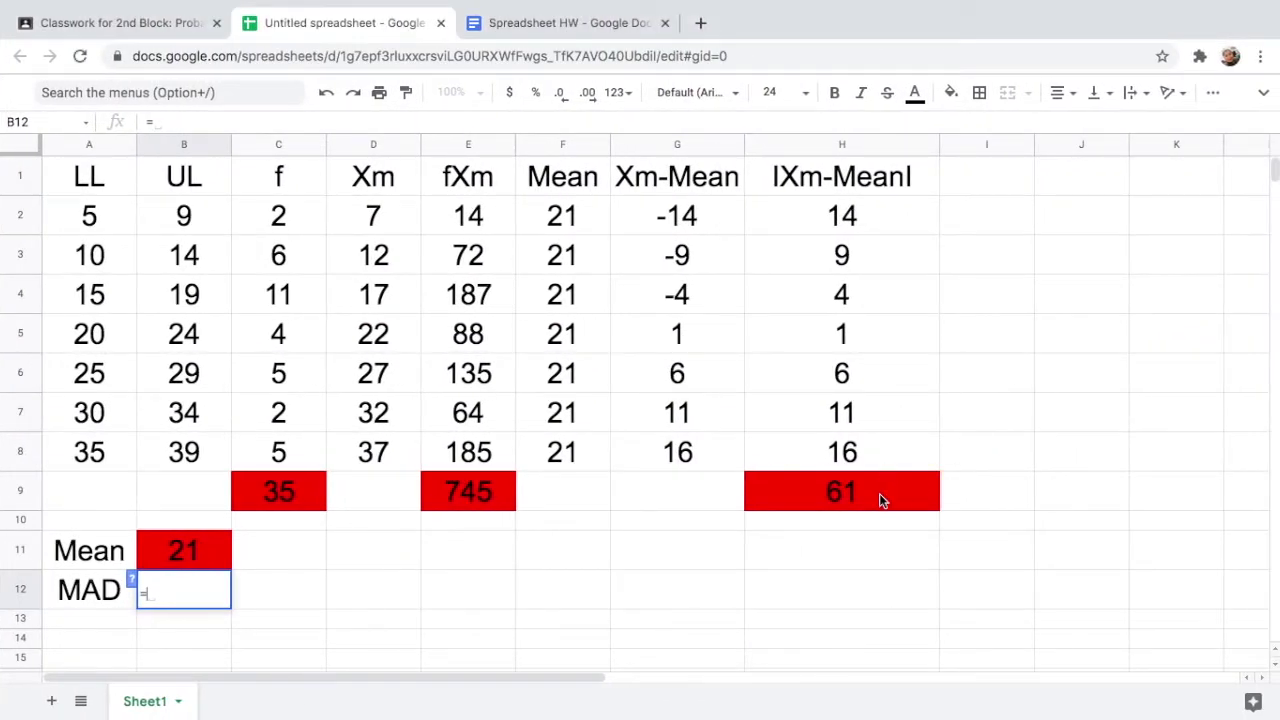
{"action": "left_click", "coordinate": [848, 497]}
{"action": "type", "text": "/"}
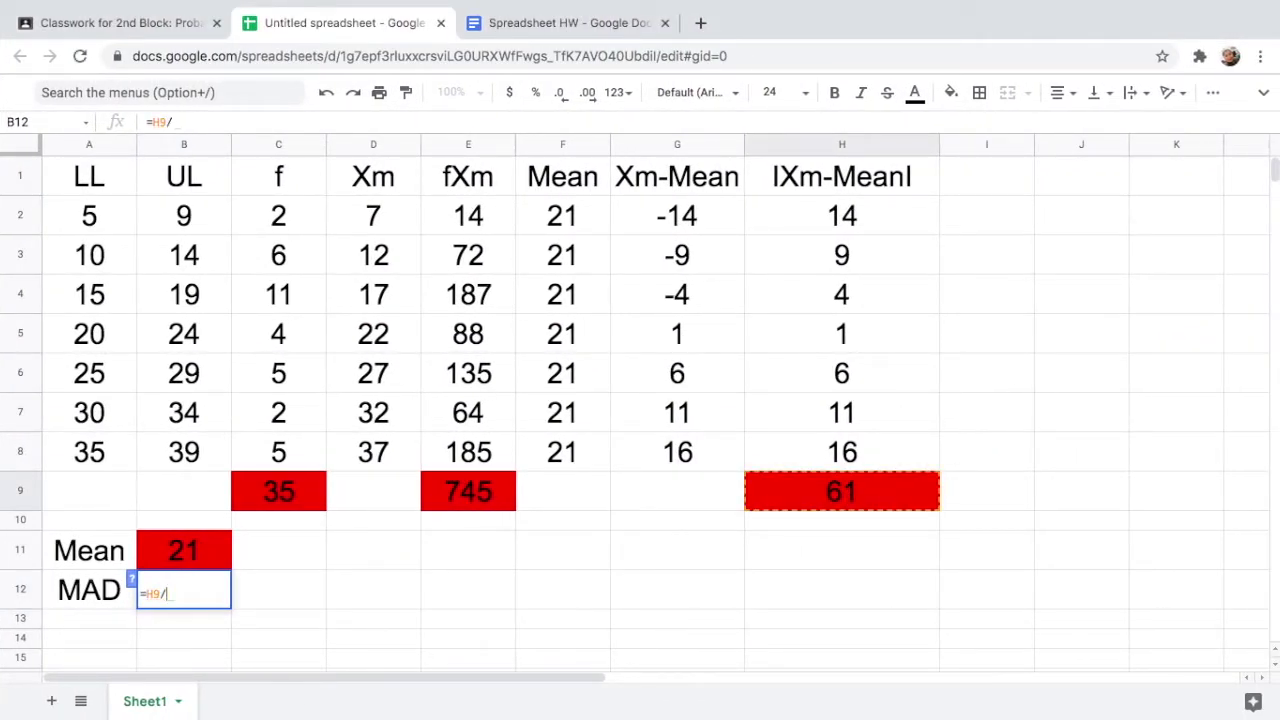
{"action": "left_click", "coordinate": [293, 491]}
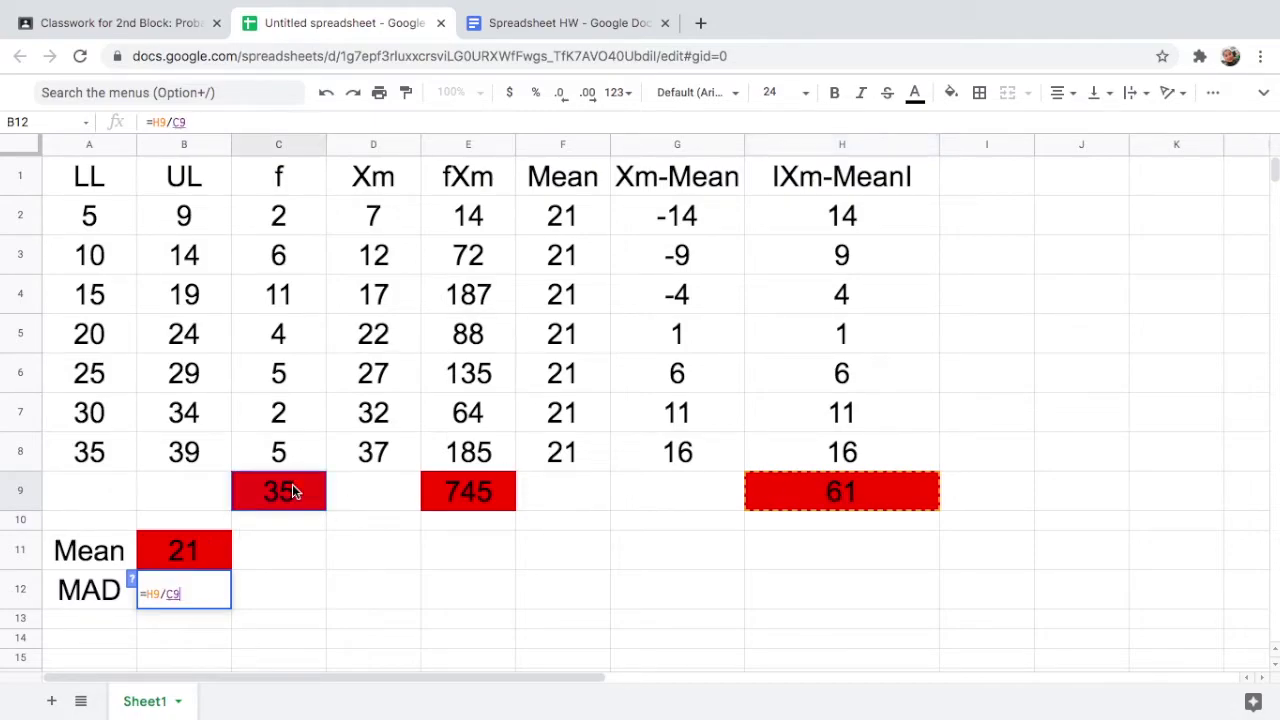
{"action": "key", "text": "Return"}
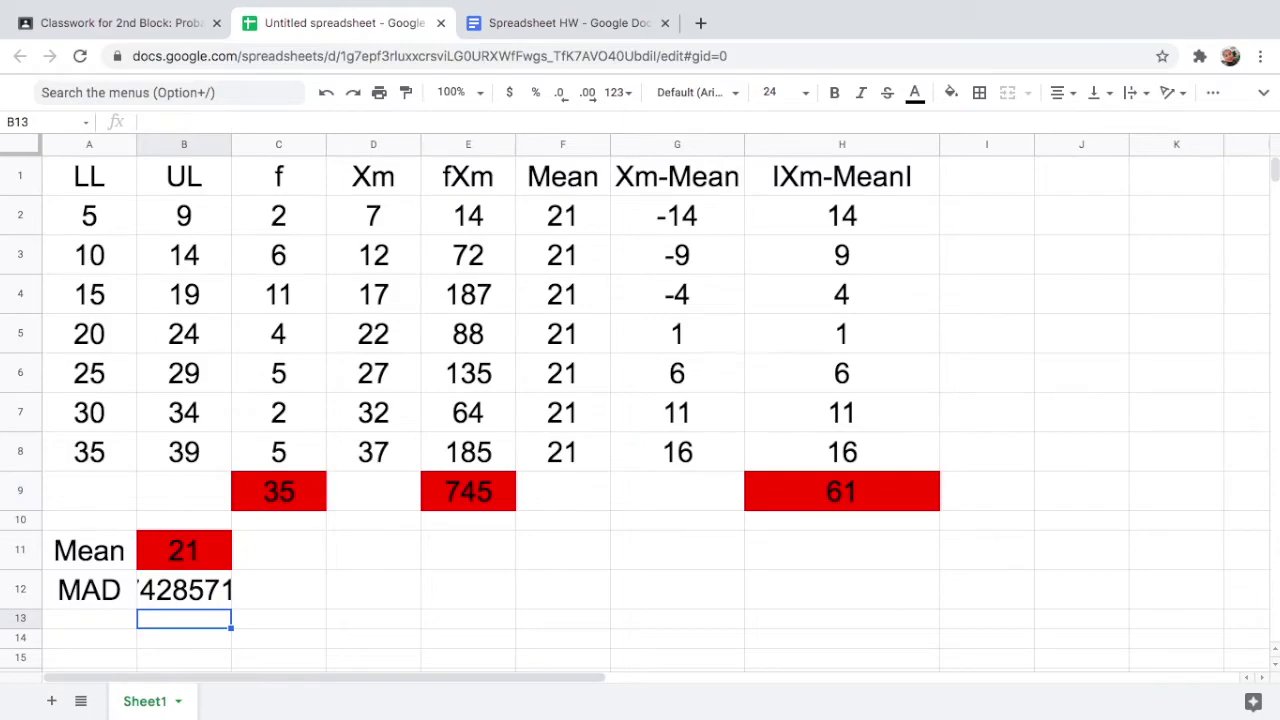
- Reduce the MAD result in B12 to two decimal places
{"action": "left_click", "coordinate": [207, 589]}
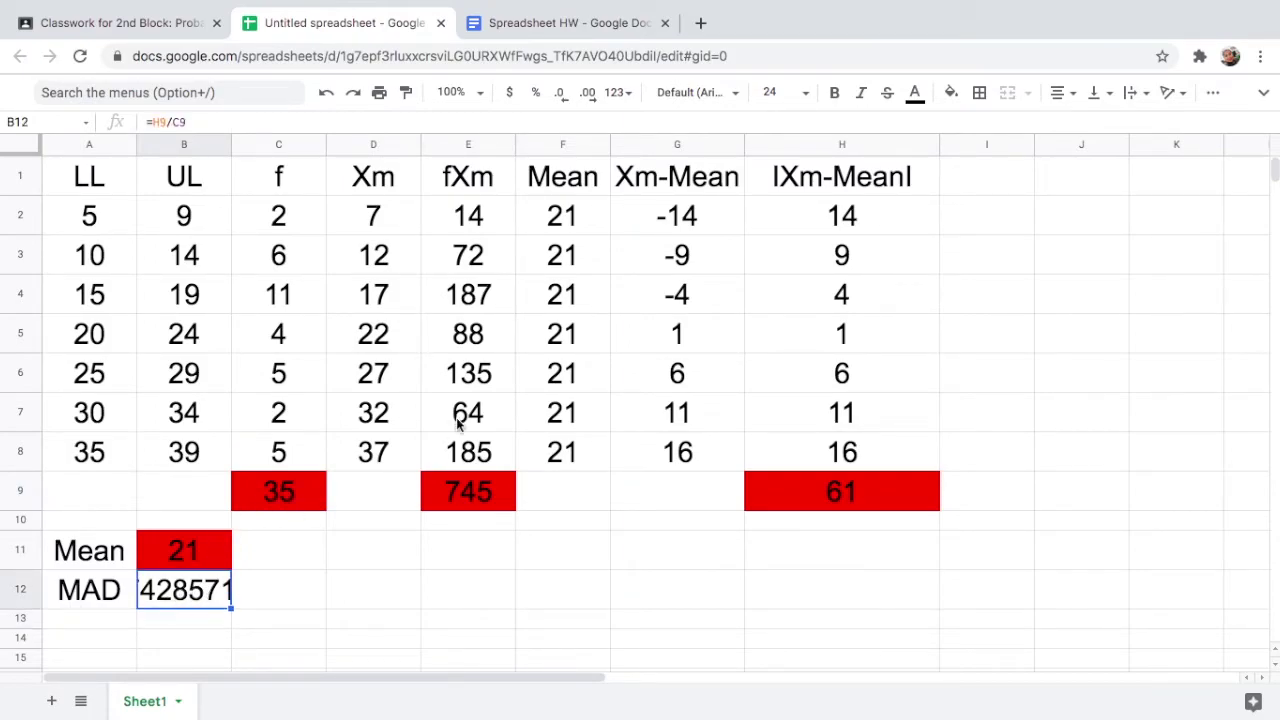
{"action": "left_click", "coordinate": [562, 104]}
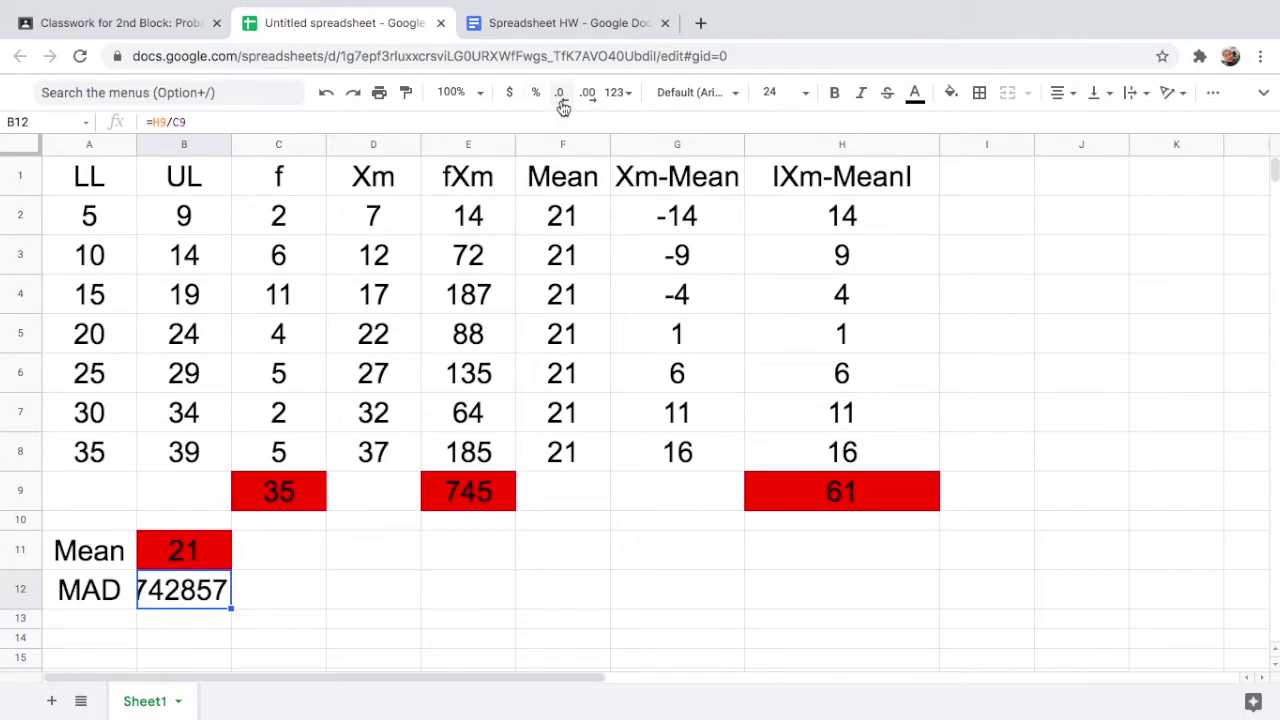
{"action": "left_click", "coordinate": [563, 106]}
{"action": "left_click", "coordinate": [563, 106]}
{"action": "left_click", "coordinate": [563, 106]}
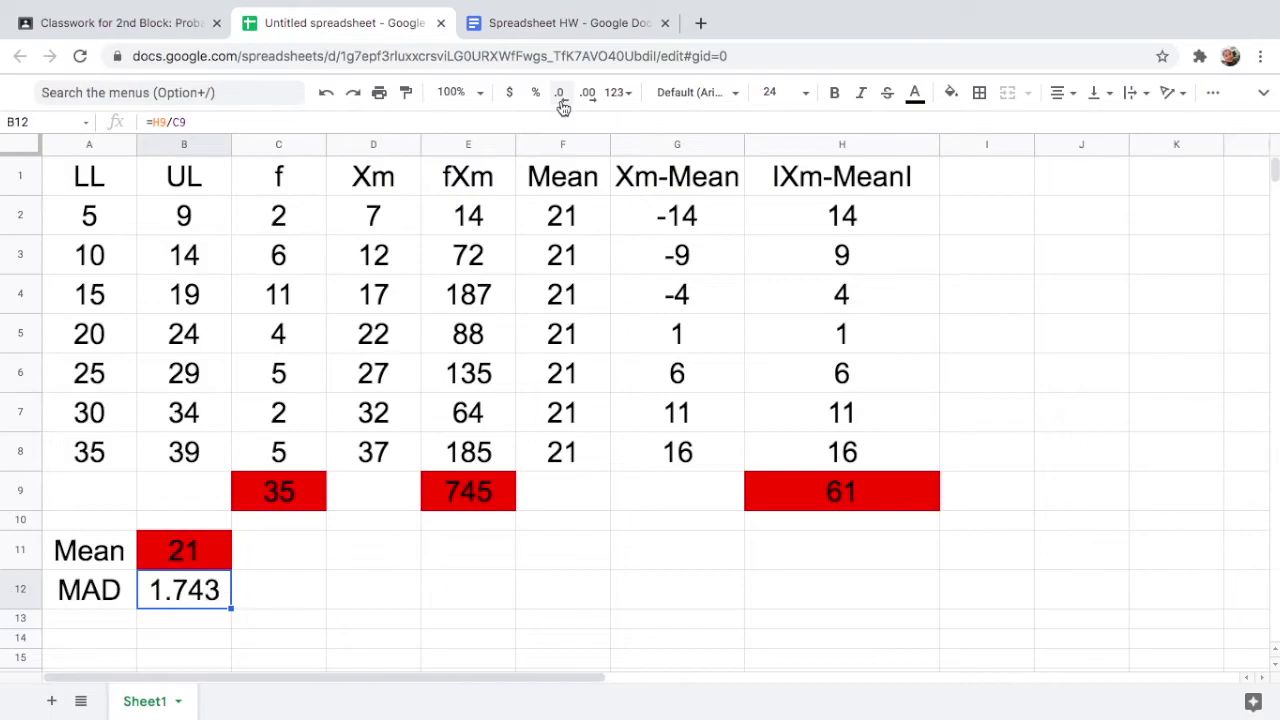
{"action": "left_click", "coordinate": [563, 106]}
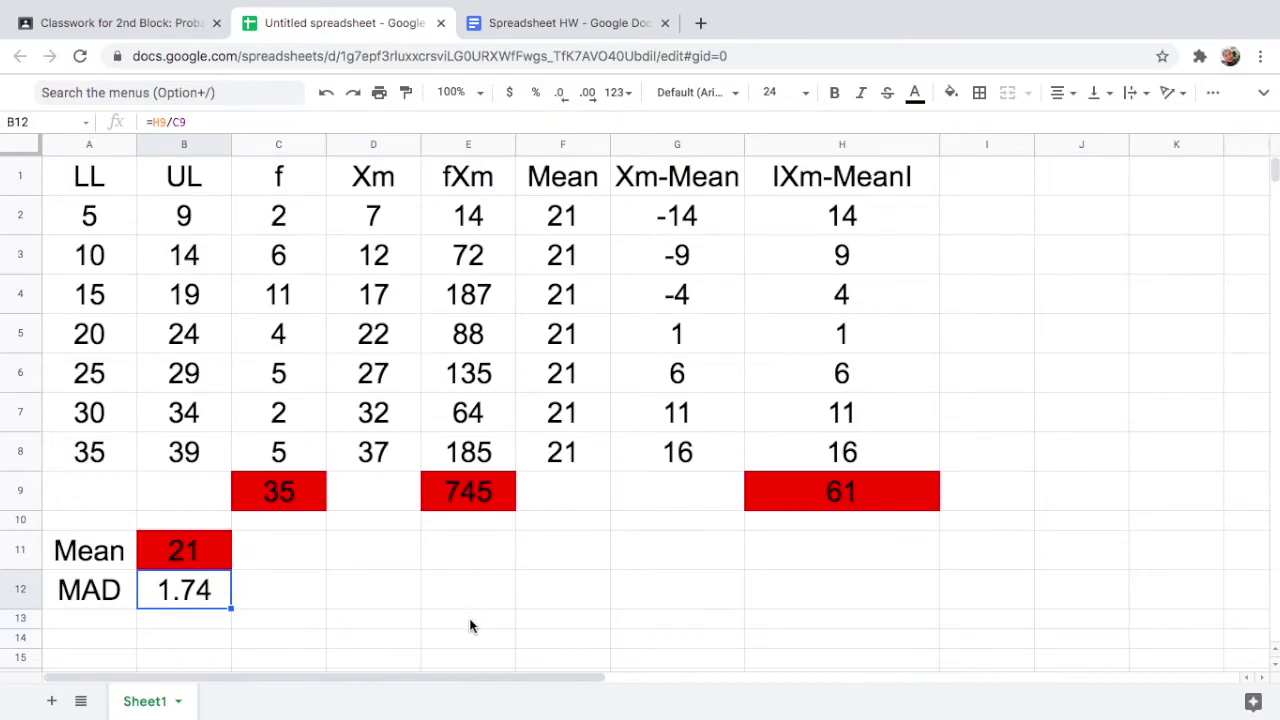
- Check the variance formula in the Word document, then label I1 in the spreadsheet (Xm-Mean)^2 and widen column I to fit
{"action": "key", "text": "ctrl+Left"}
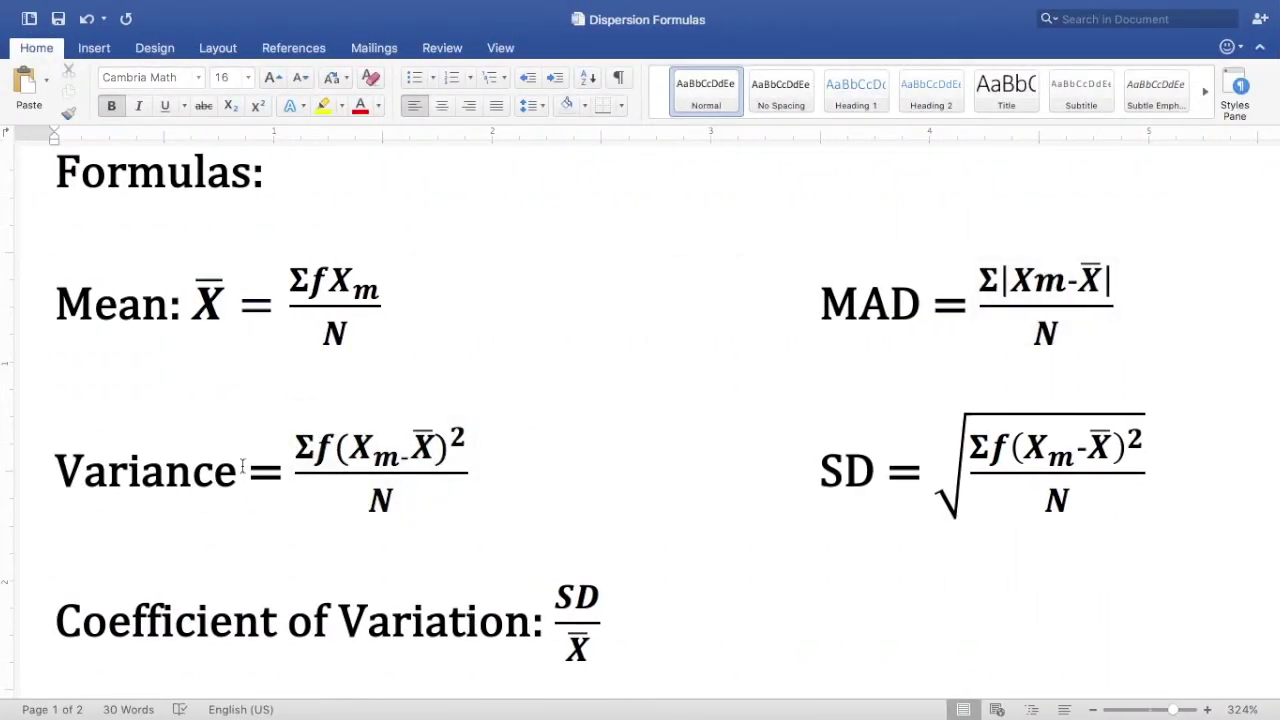
{"action": "key", "text": "ctrl+Right"}
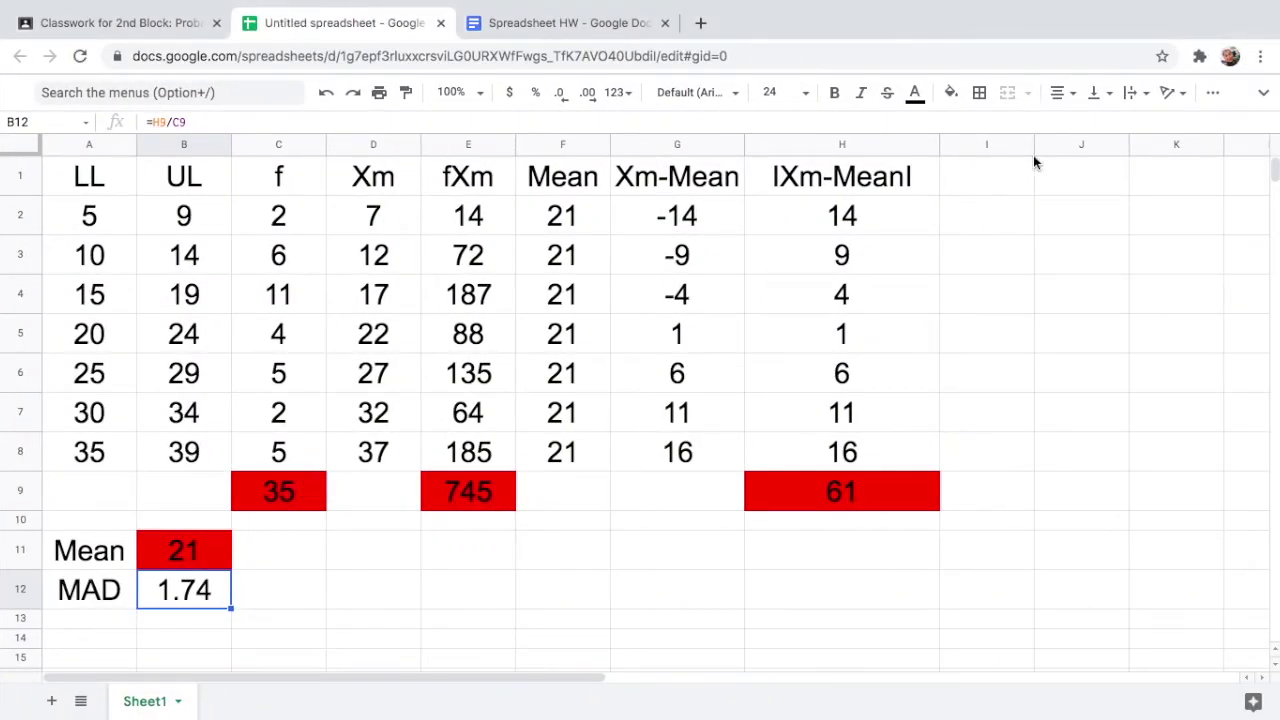
{"action": "left_click_drag", "start_coordinate": [1035, 147], "coordinate": [1106, 147]}
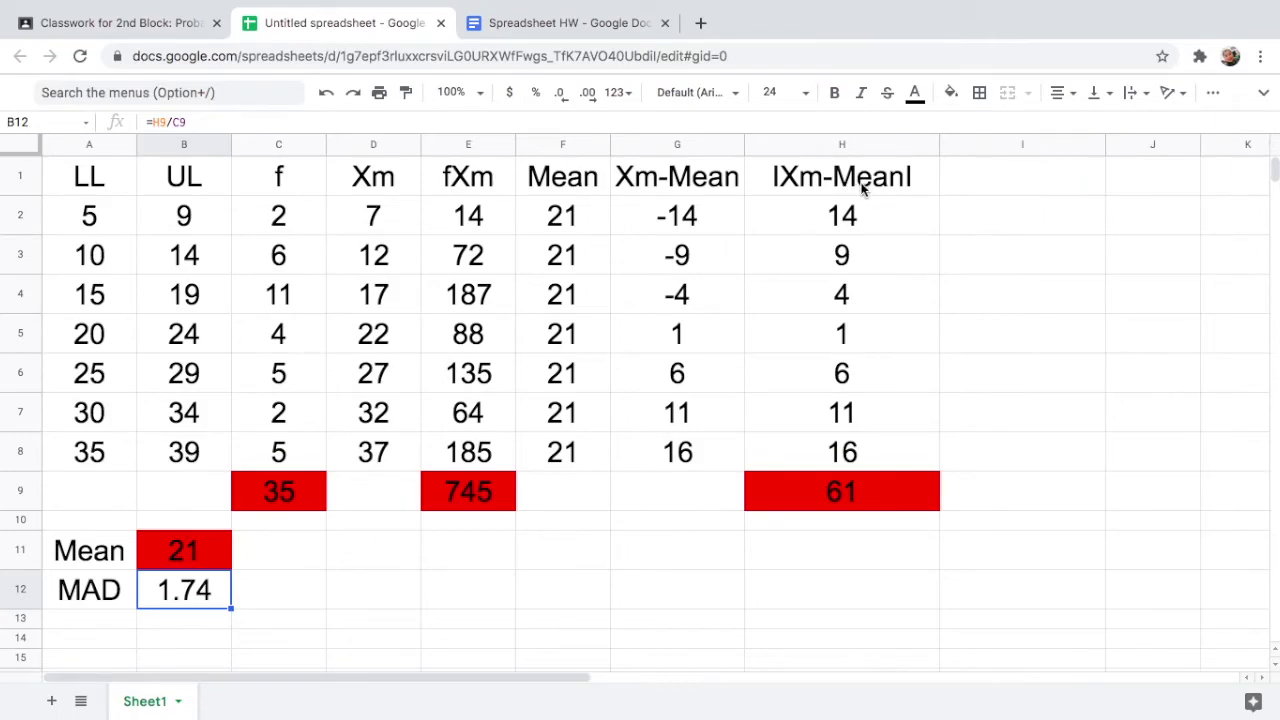
{"action": "left_click", "coordinate": [982, 183]}
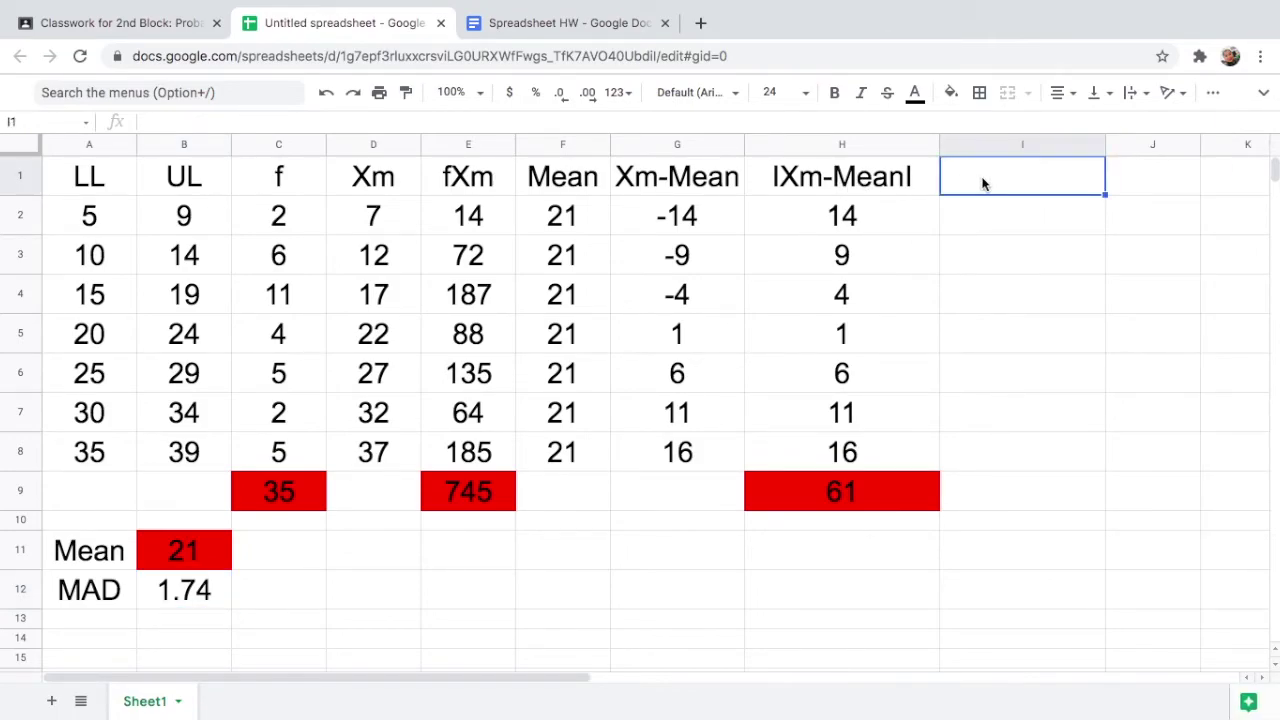
{"action": "type", "text": "("}
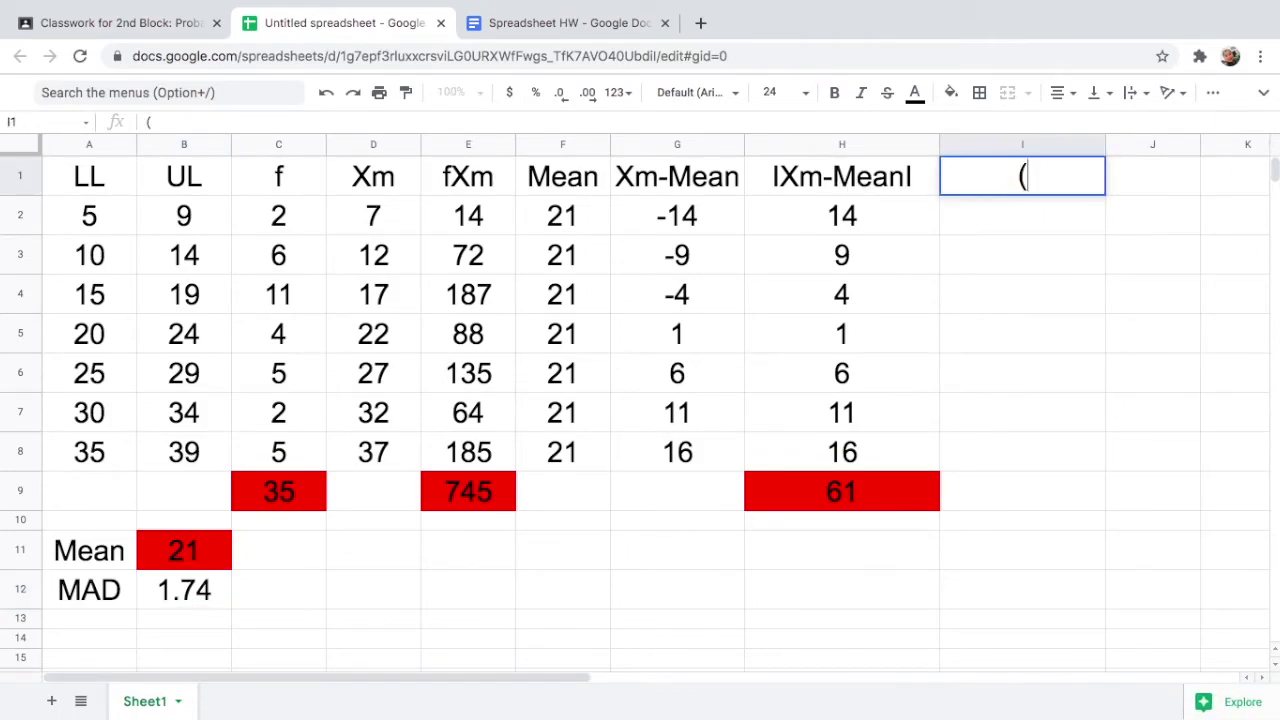
{"action": "type", "text": "Xm"}
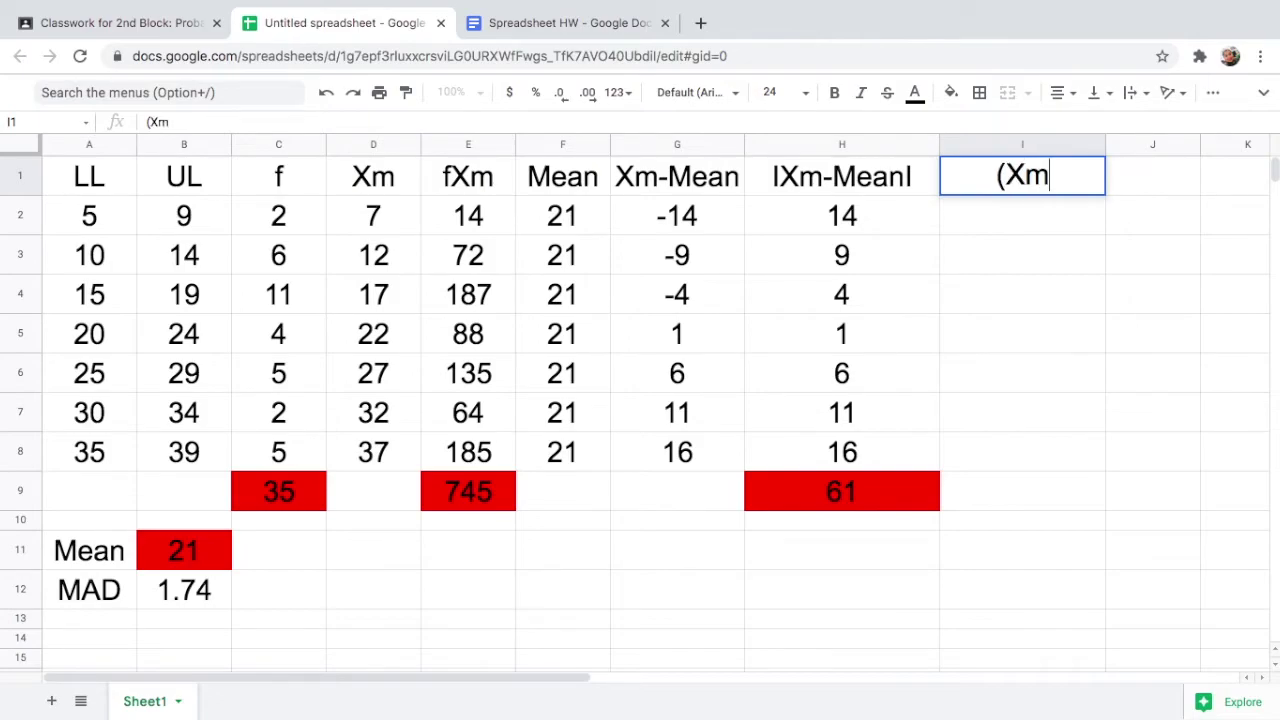
{"action": "type", "text": "-Mean)^2"}
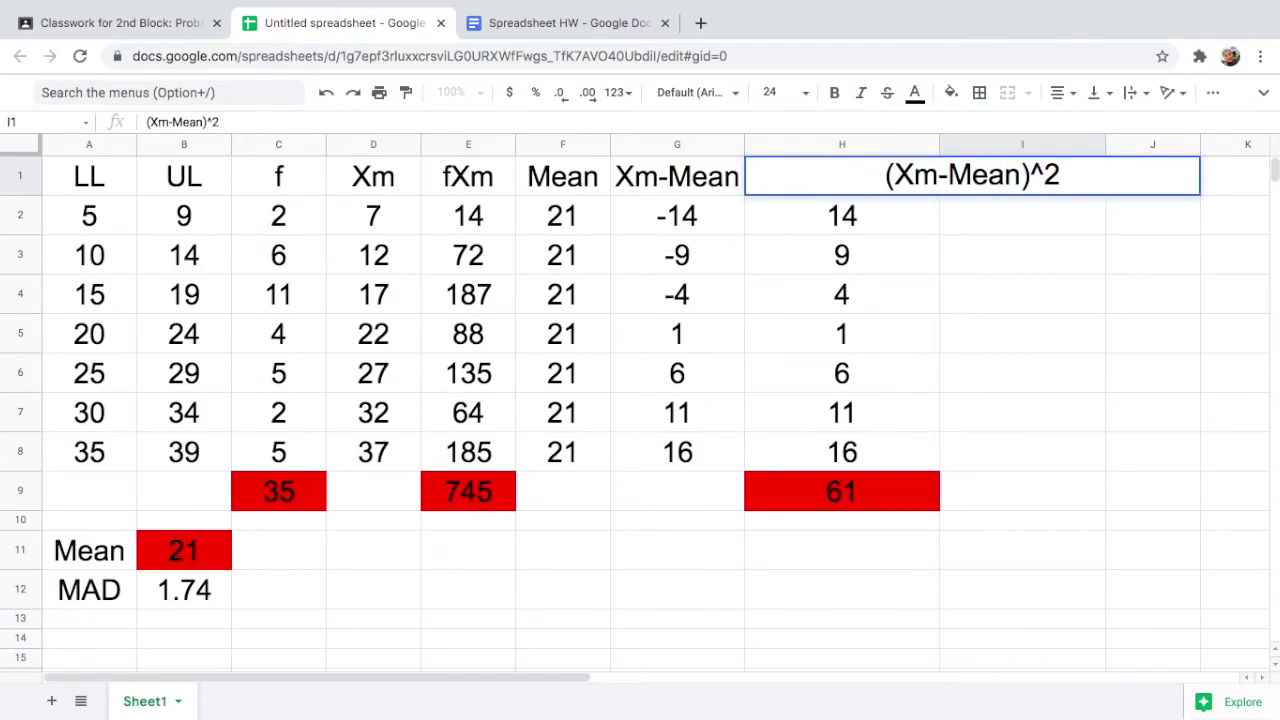
{"action": "left_click_drag", "start_coordinate": [1106, 140], "coordinate": [1164, 138]}
- Enter =H2^2 in I2, fill the formula down the column through row 8, and leave I9 empty
{"action": "left_click", "coordinate": [1046, 222]}
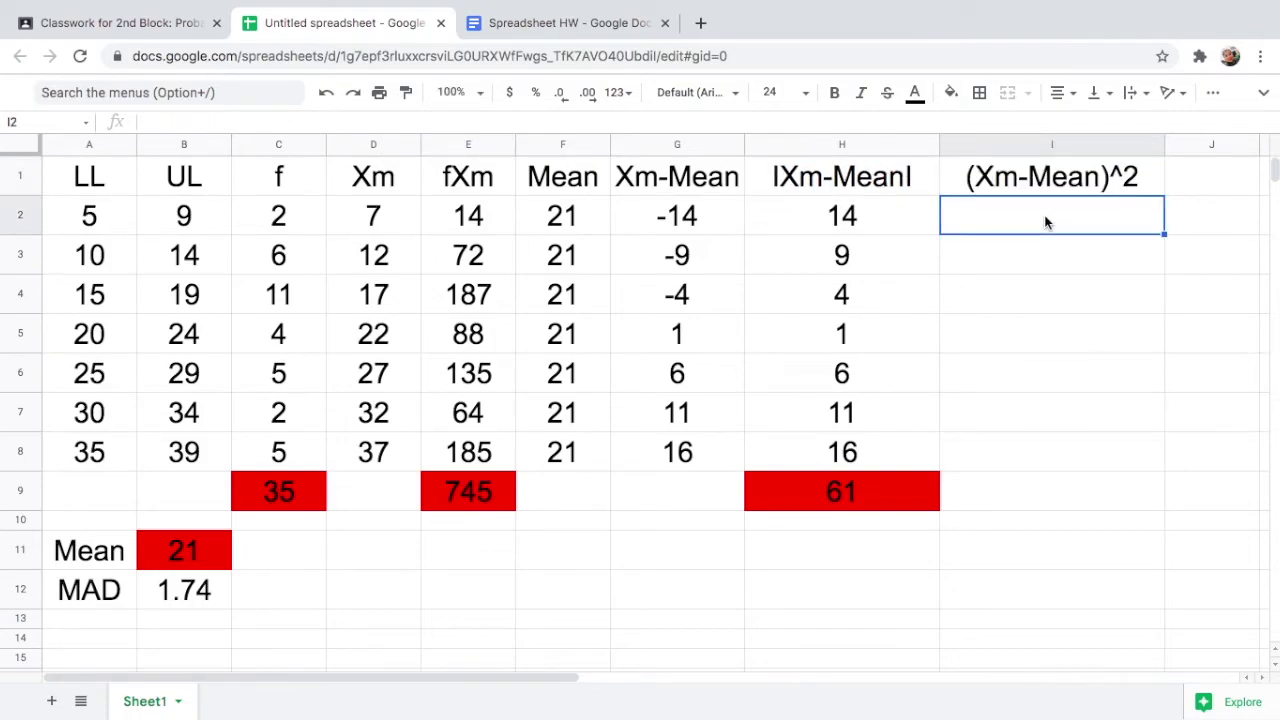
{"action": "type", "text": "="}
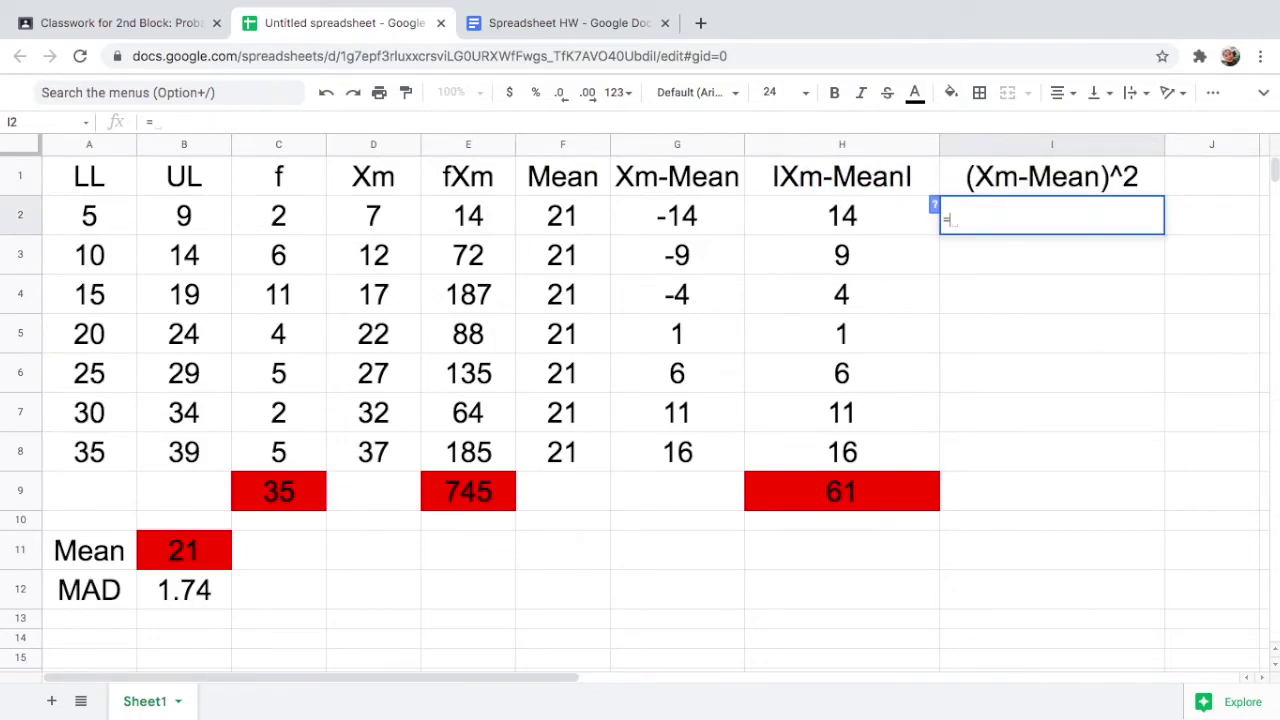
{"action": "left_click", "coordinate": [868, 220]}
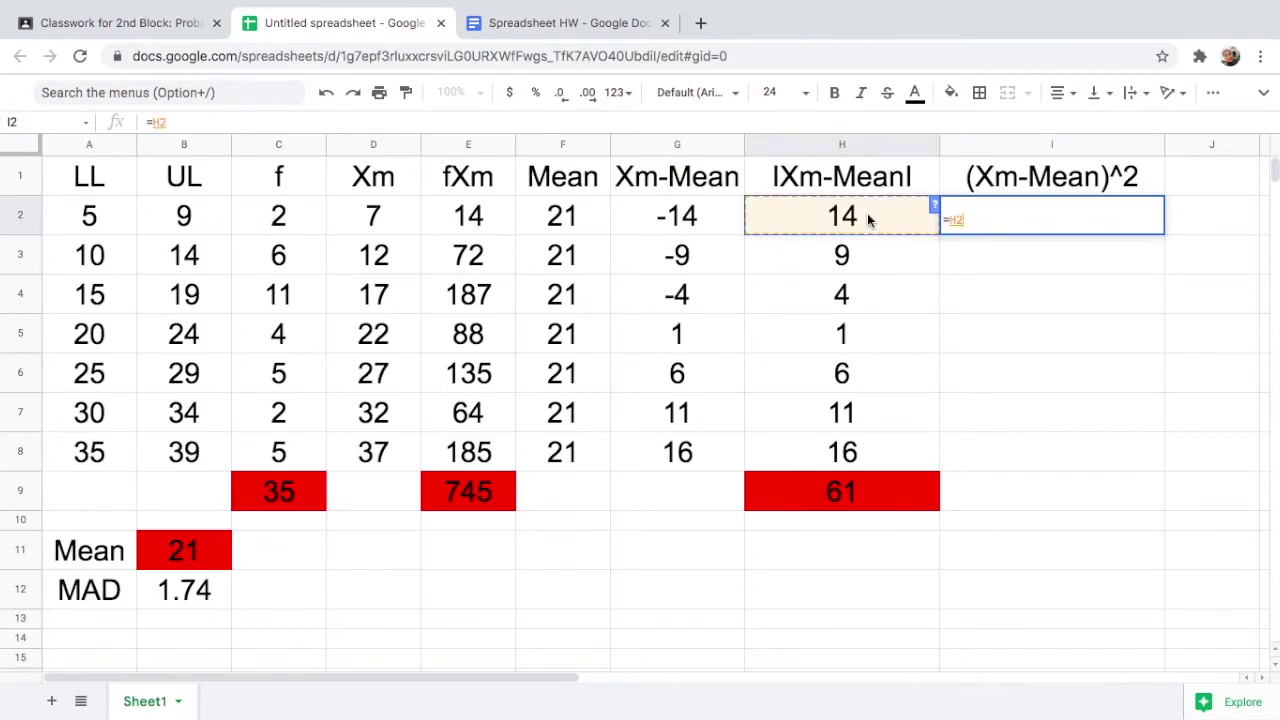
{"action": "type", "text": "^2"}
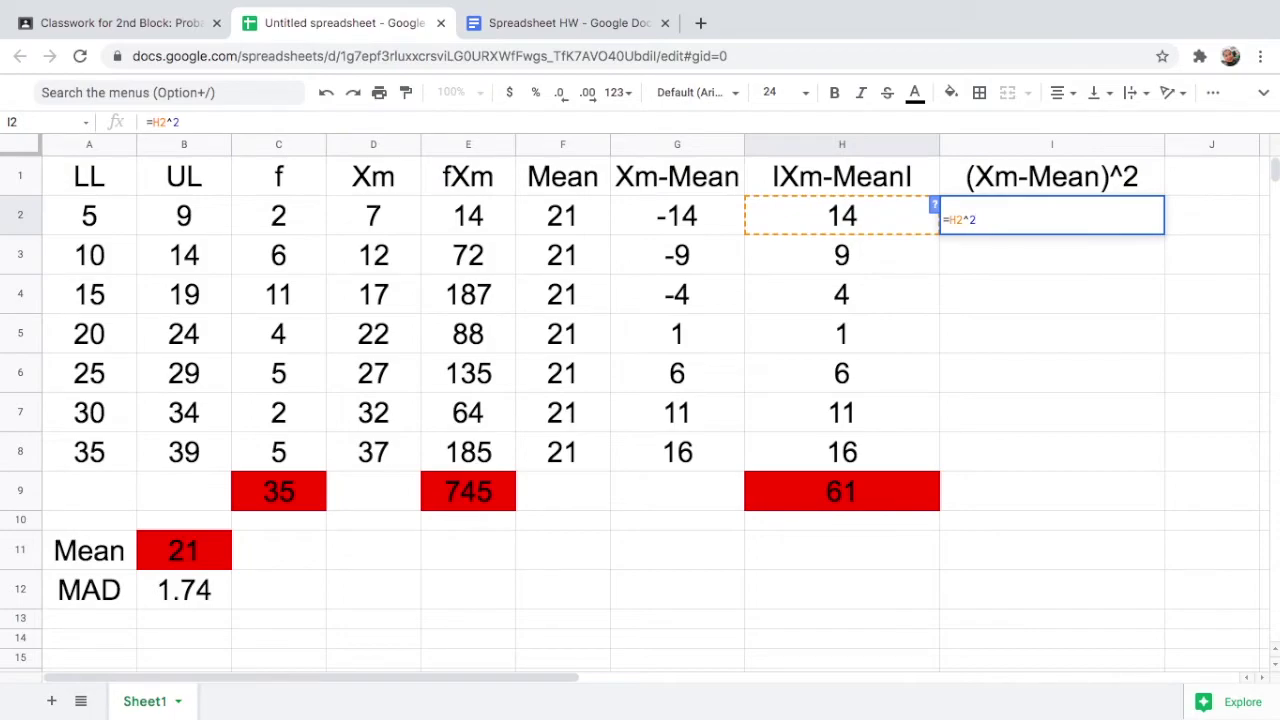
{"action": "key", "text": "Return"}
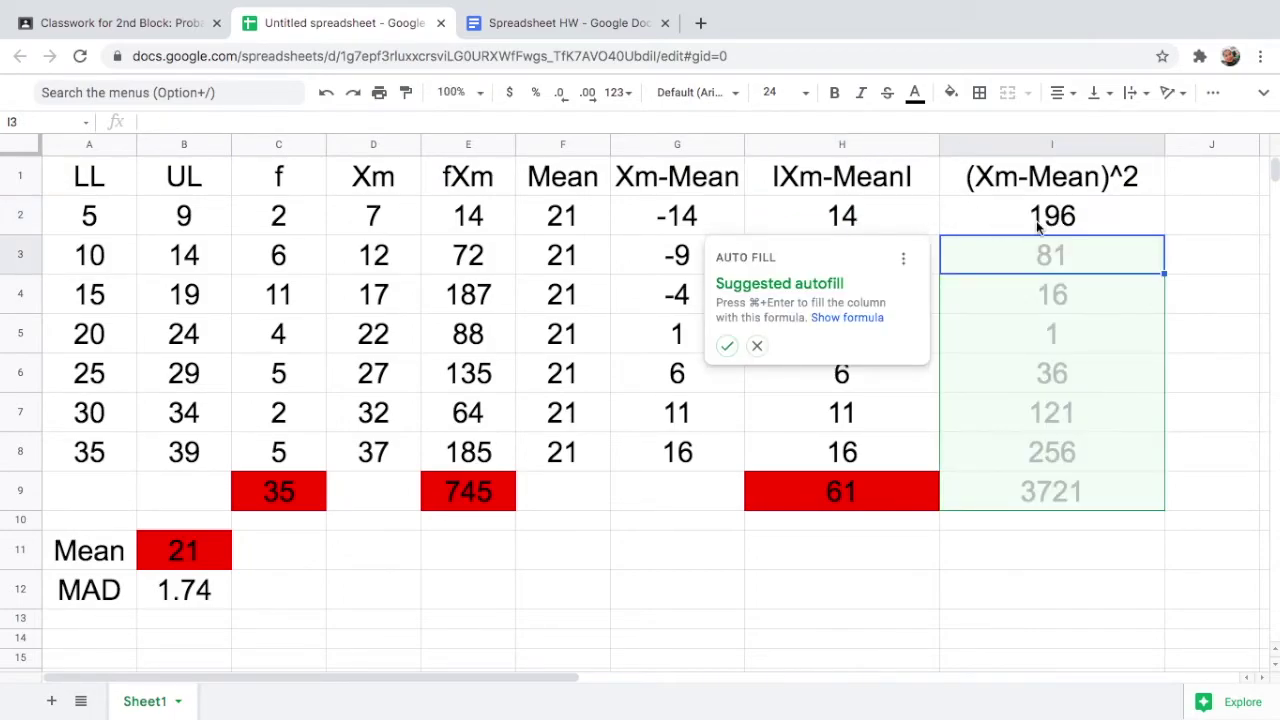
{"action": "left_click", "coordinate": [727, 346]}
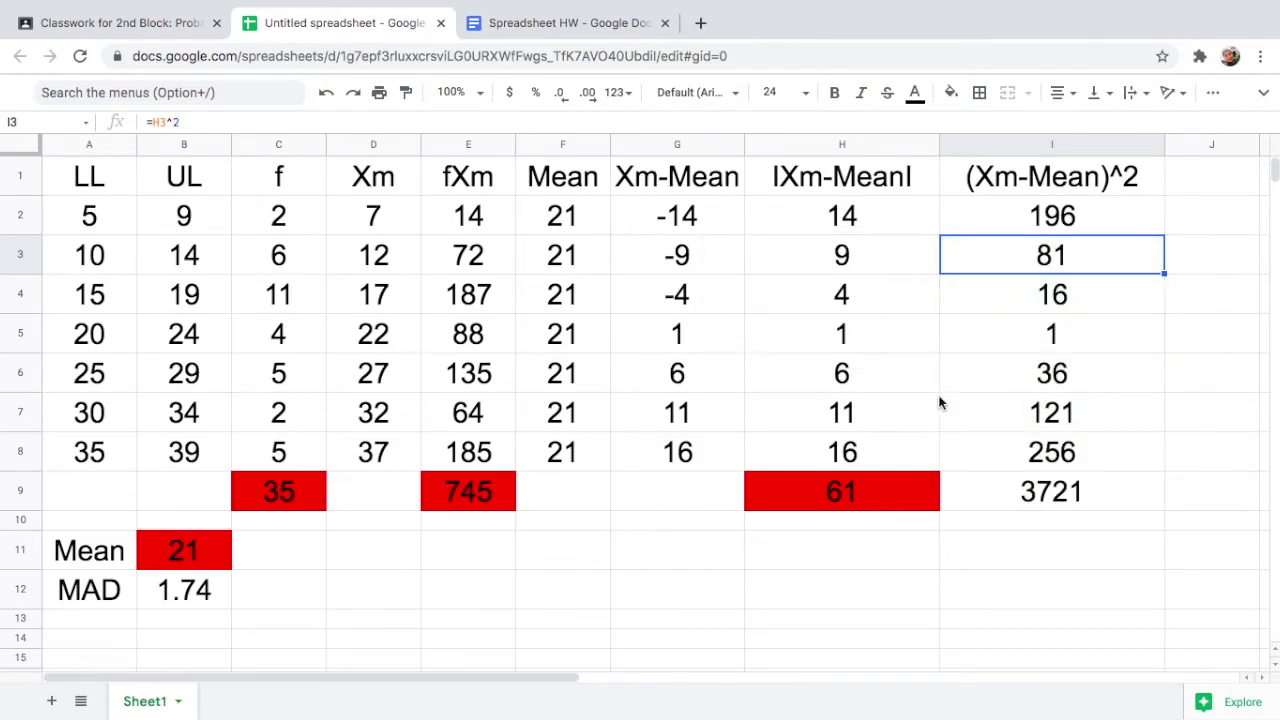
{"action": "left_click", "coordinate": [1071, 501]}
{"action": "key", "text": "BackSpace"}
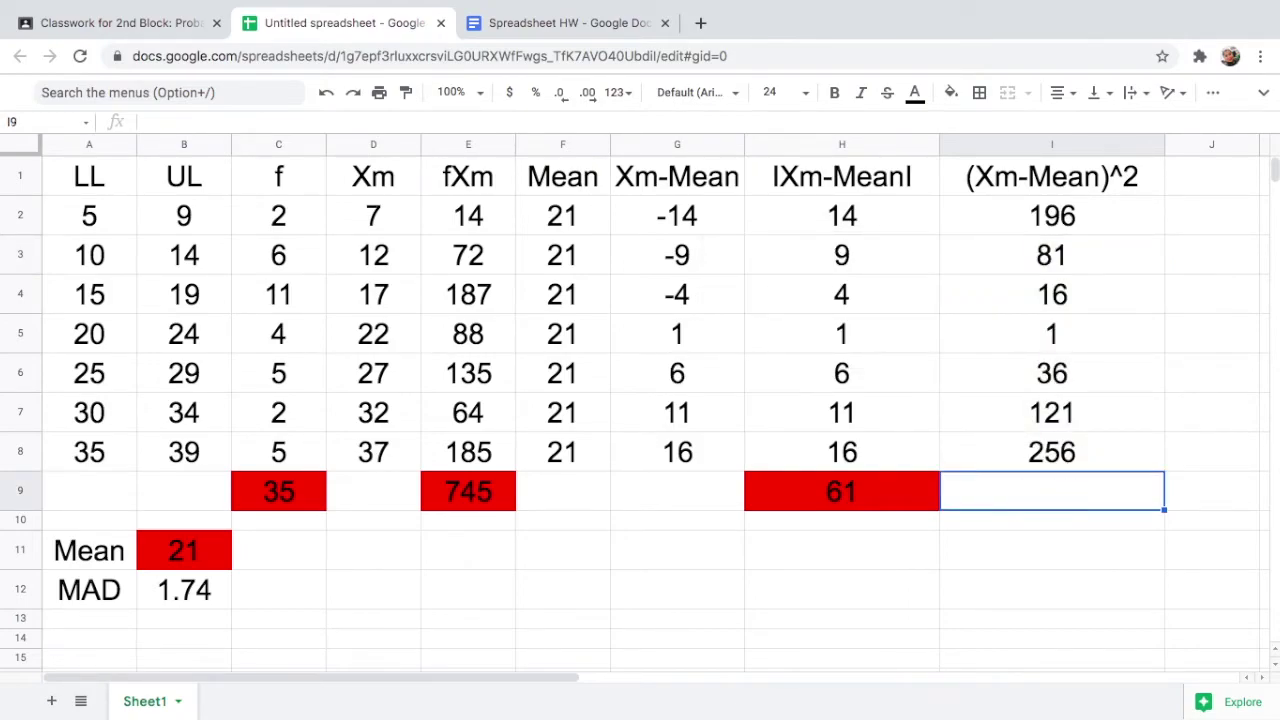
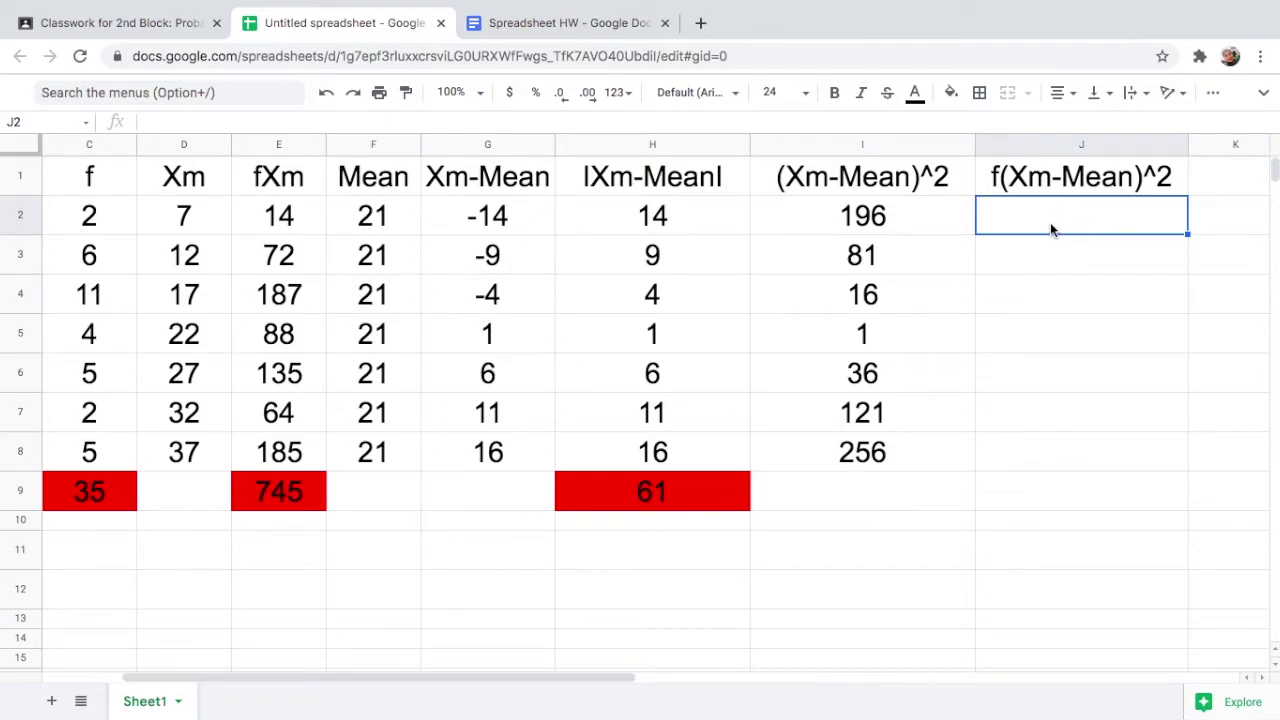
- Enter =C2*I2 in J2, fill the formula down the column through row 8, and leave J9 empty
{"action": "type", "text": "="}
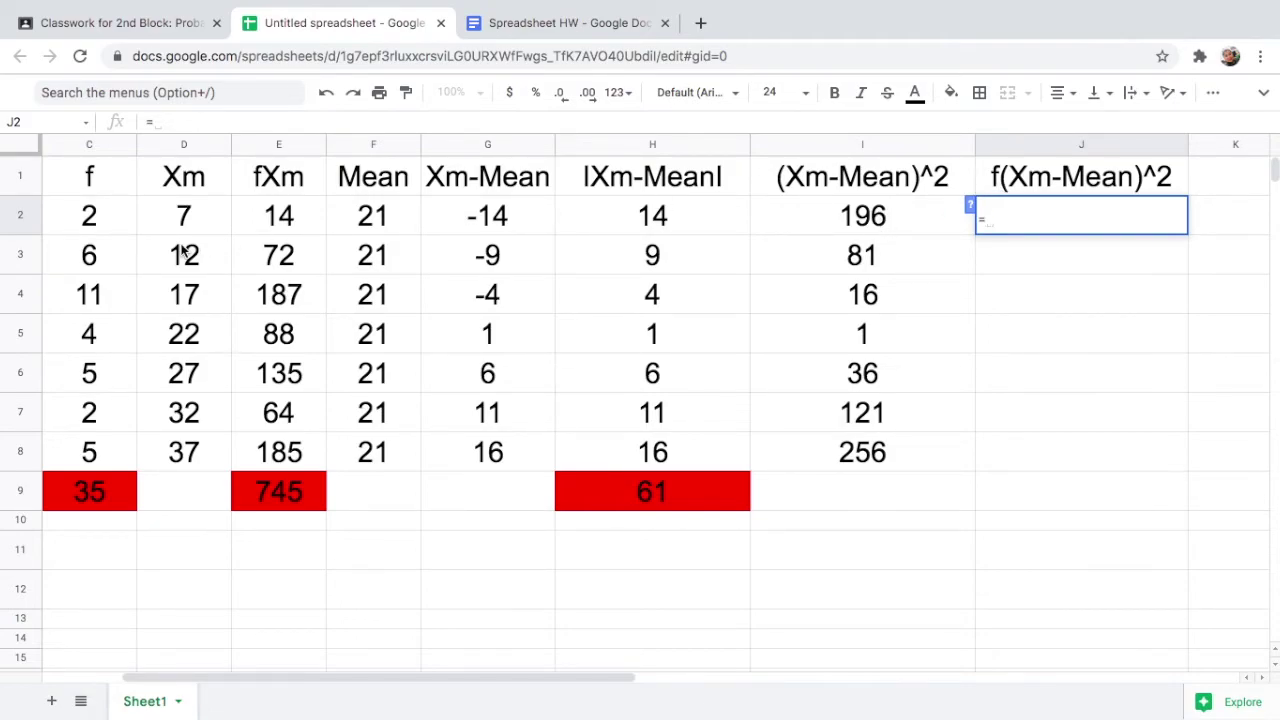
{"action": "left_click", "coordinate": [100, 218]}
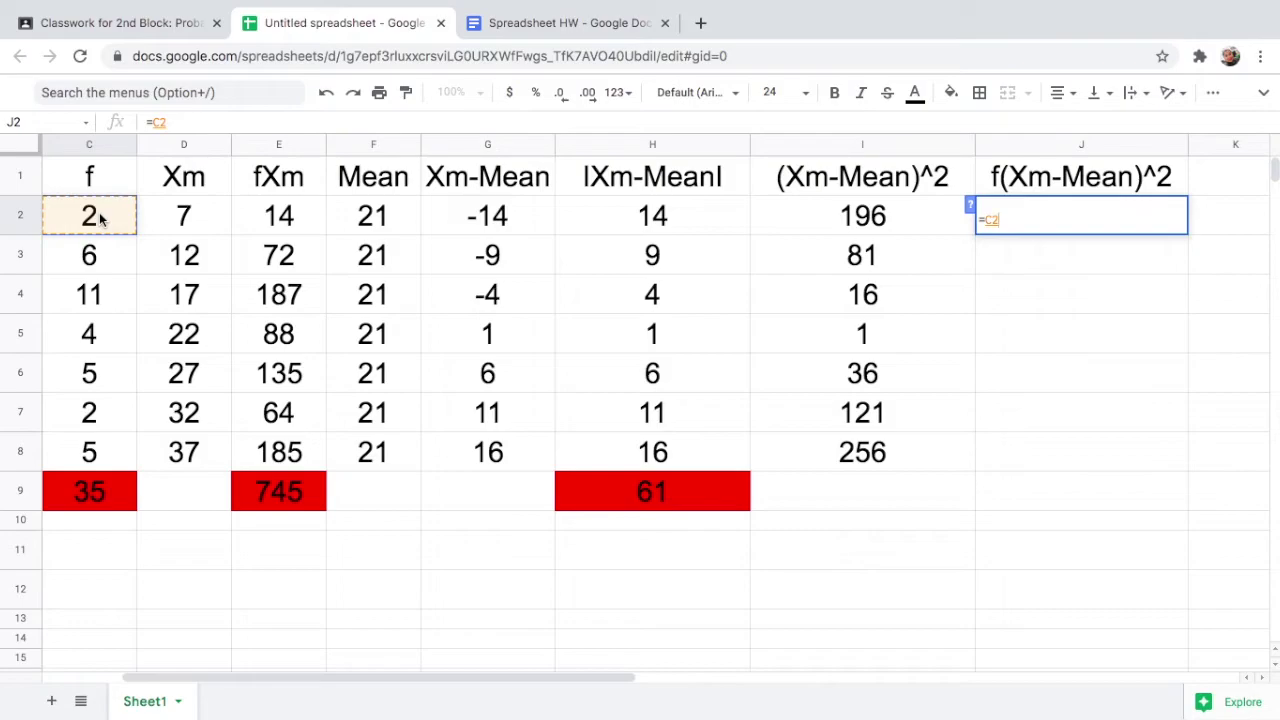
{"action": "type", "text": "*"}
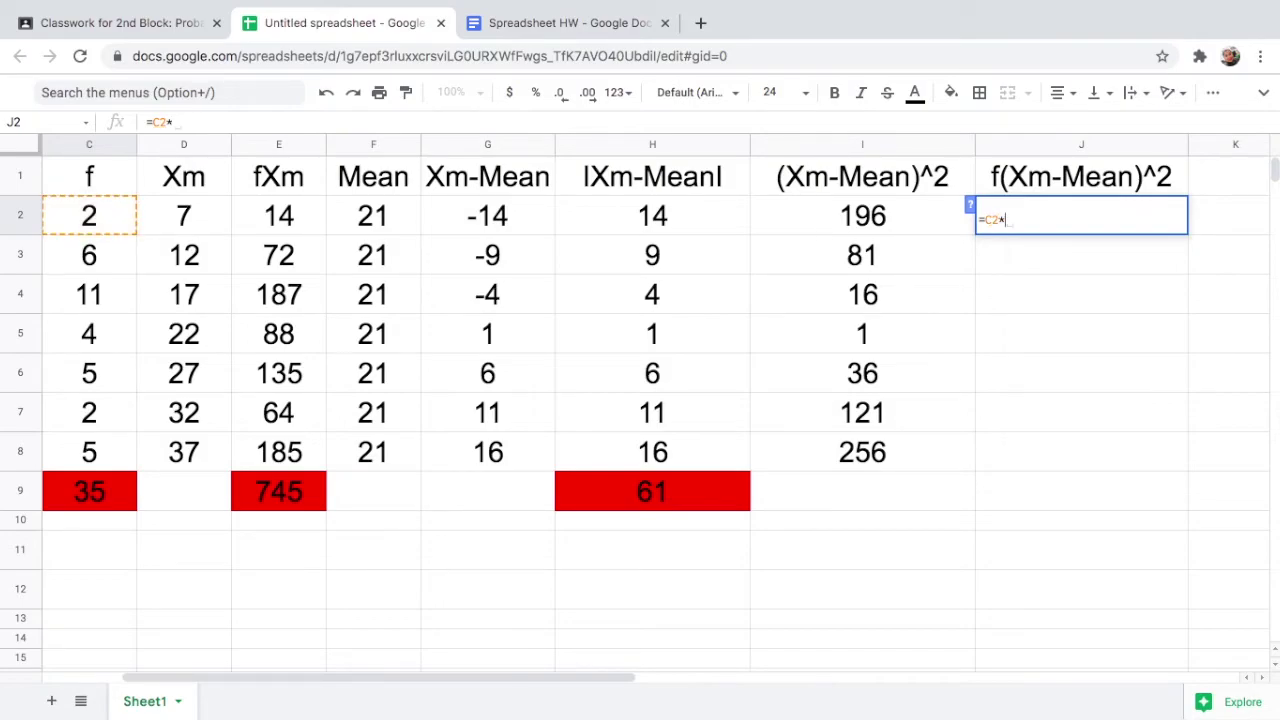
{"action": "left_click", "coordinate": [876, 218]}
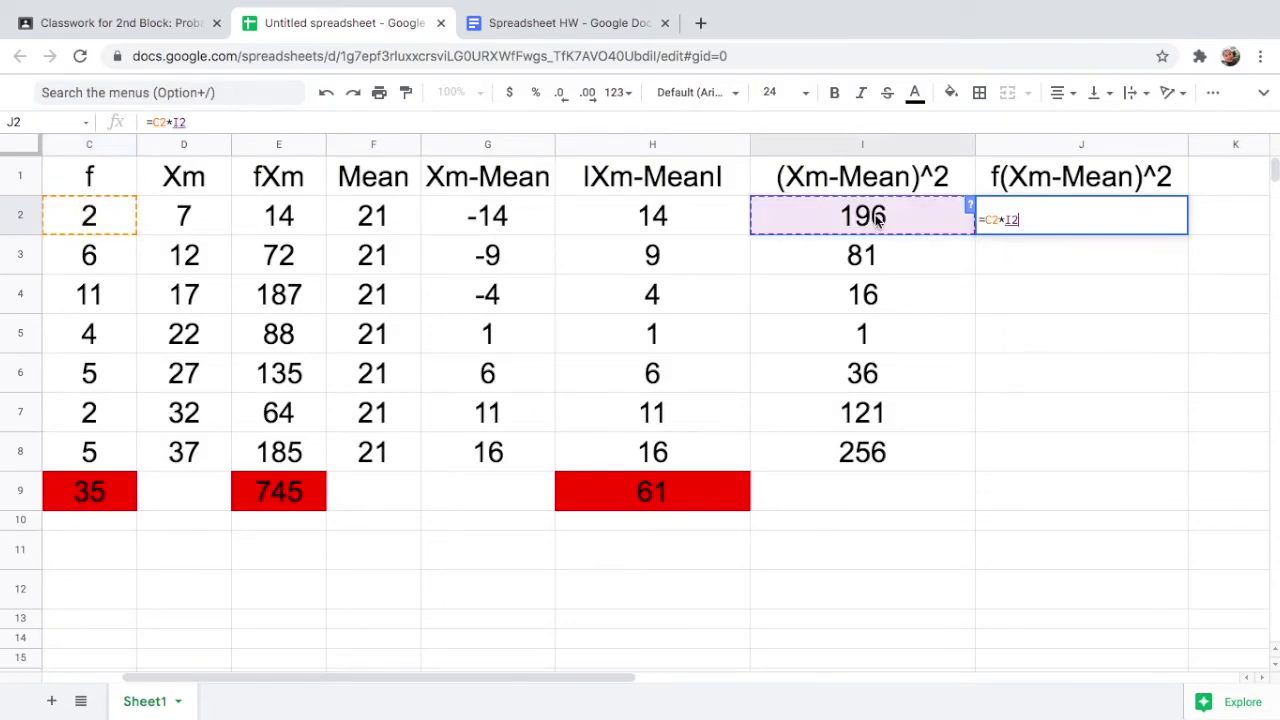
{"action": "key", "text": "Return"}
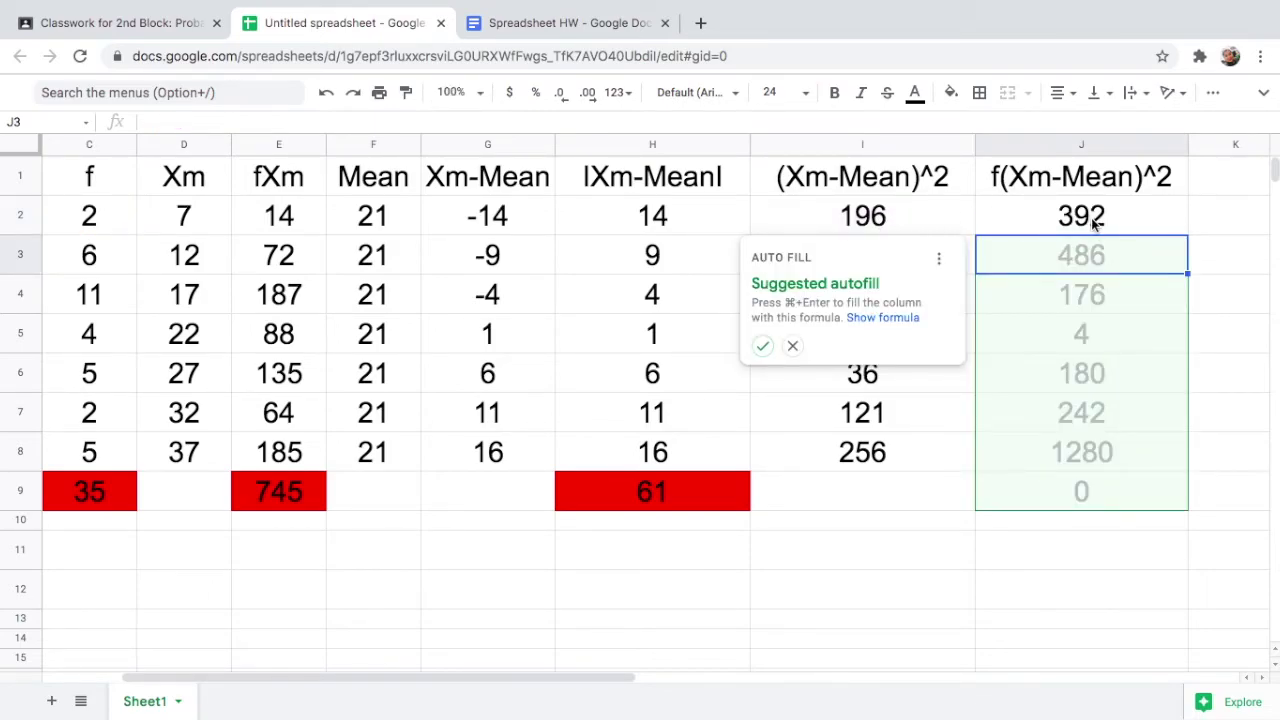
{"action": "left_click", "coordinate": [762, 346]}
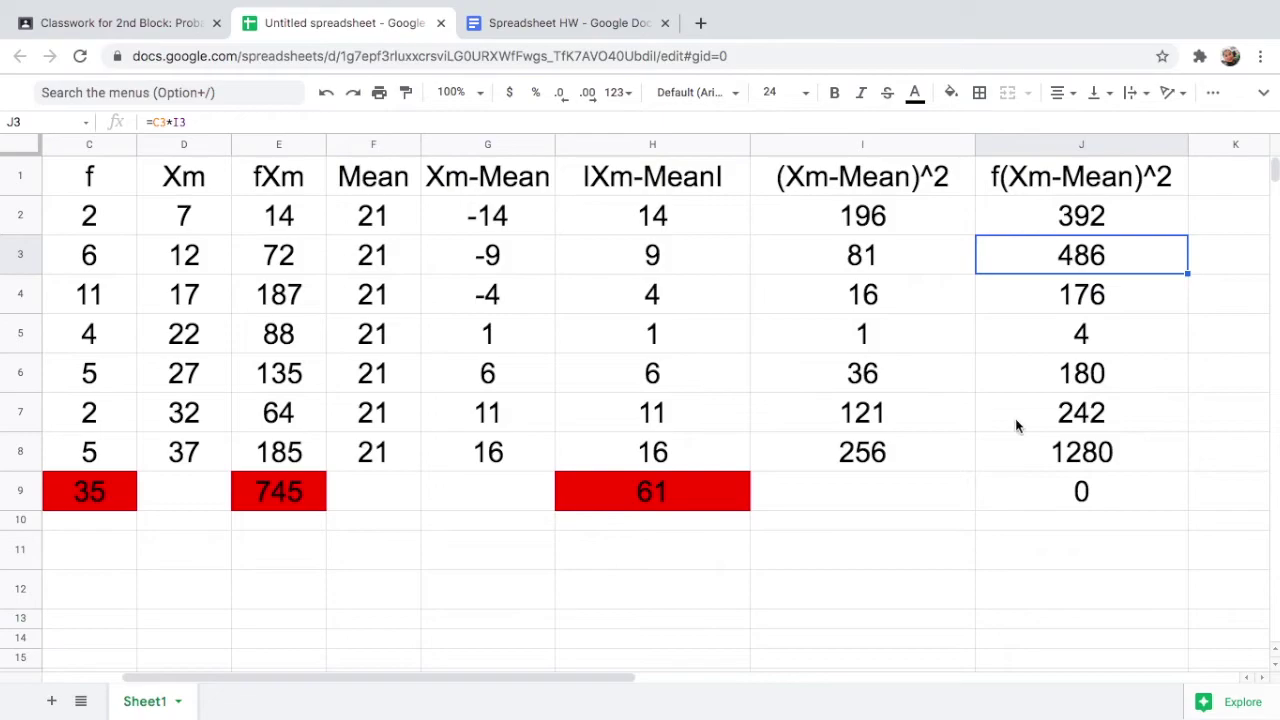
{"action": "left_click", "coordinate": [1095, 500]}
{"action": "key", "text": "Delete"}
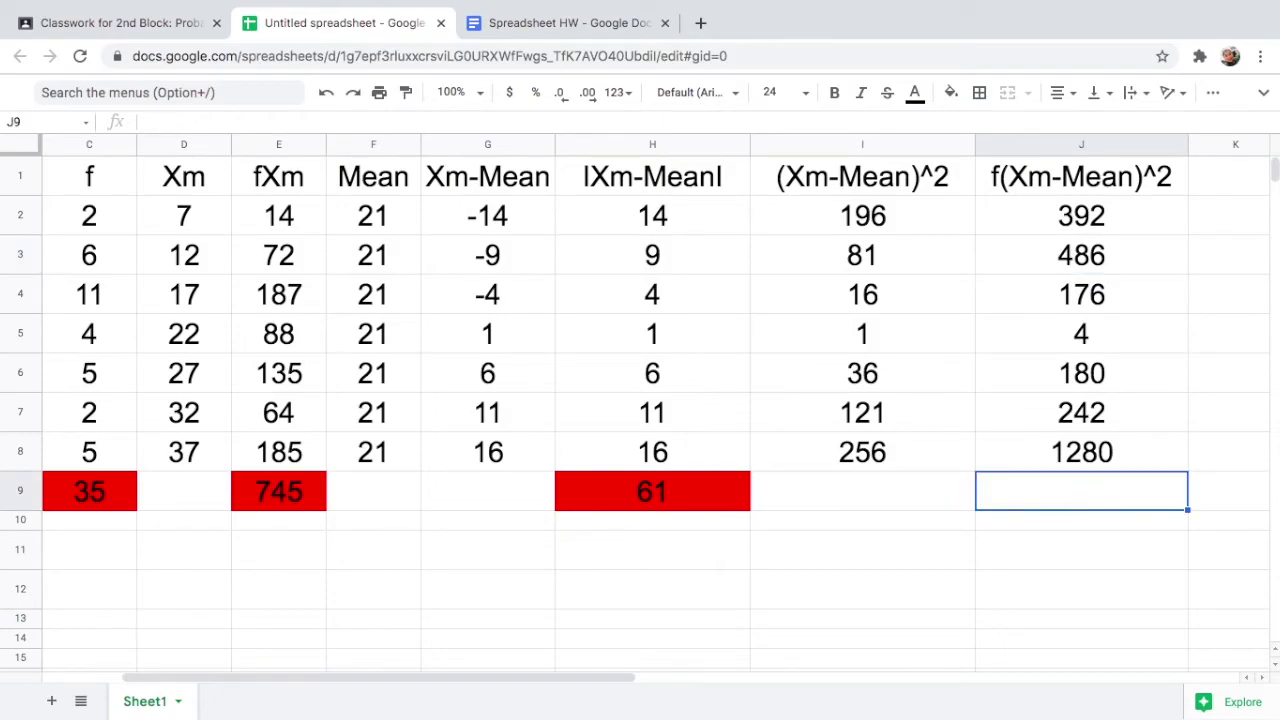
- Check the variance formula in the Word document, then total the column in J9 with =SUM(J2:J8) and fill the cell red
{"action": "key", "text": "ctrl+Left"}
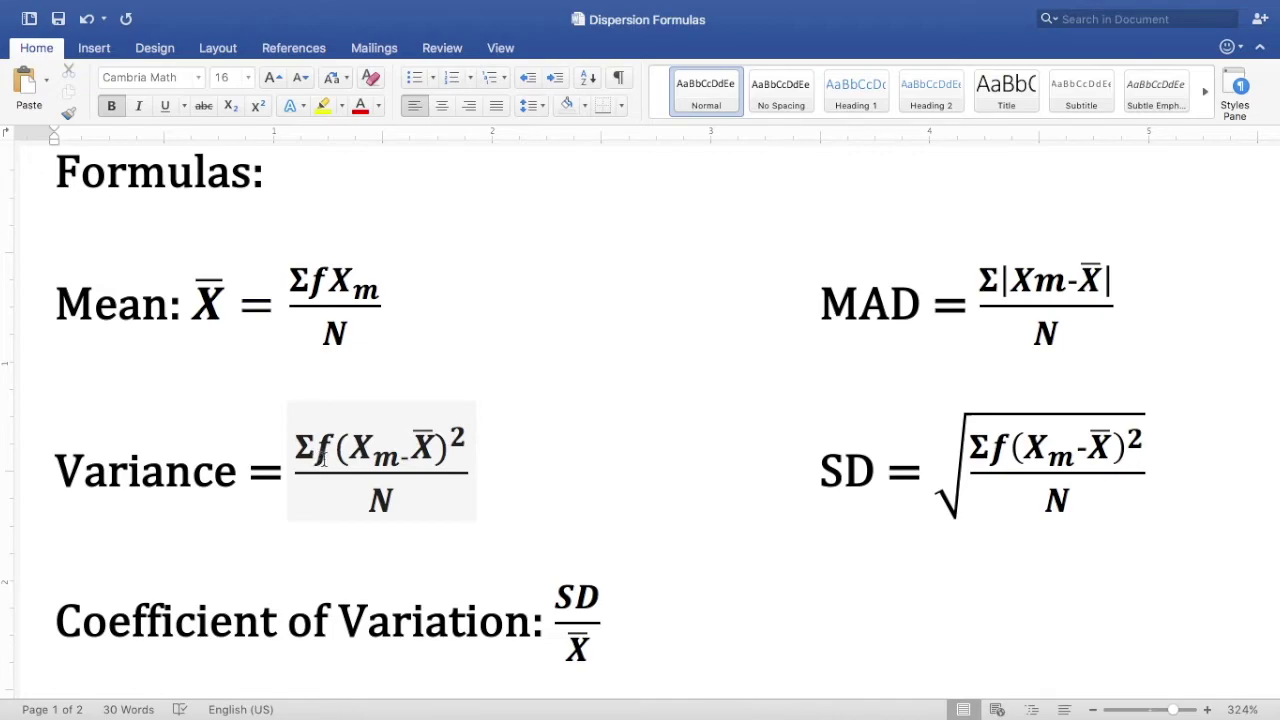
{"action": "key", "text": "ctrl+Right"}
{"action": "type", "text": "="}
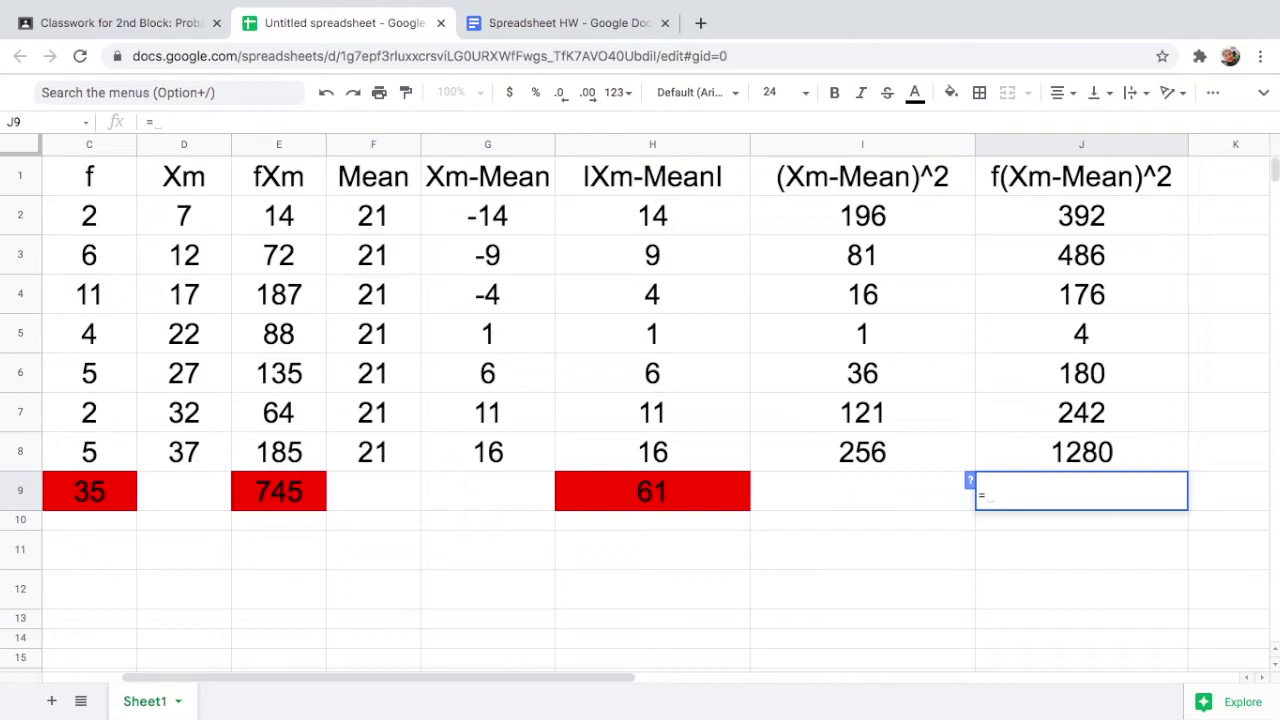
{"action": "type", "text": "sum"}
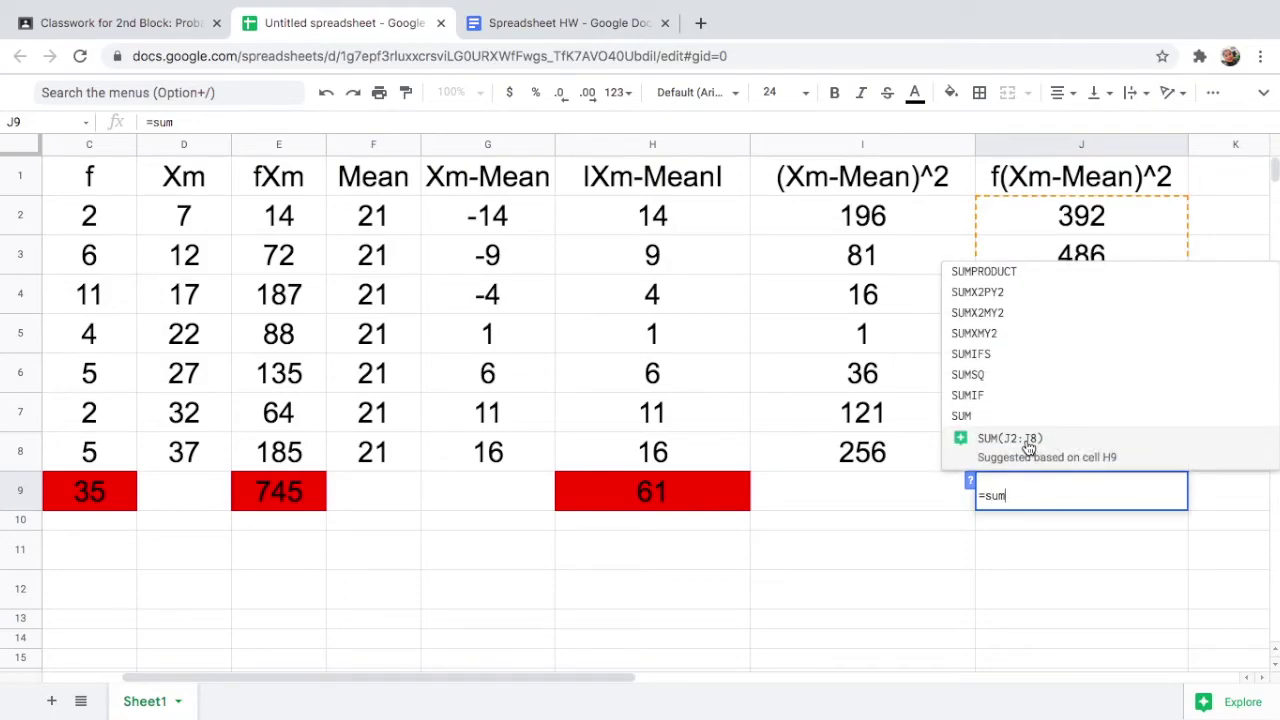
{"action": "left_click", "coordinate": [1027, 446]}
{"action": "key", "text": "Return"}
{"action": "key", "text": "Up"}
{"action": "key", "text": "ctrl+y"}
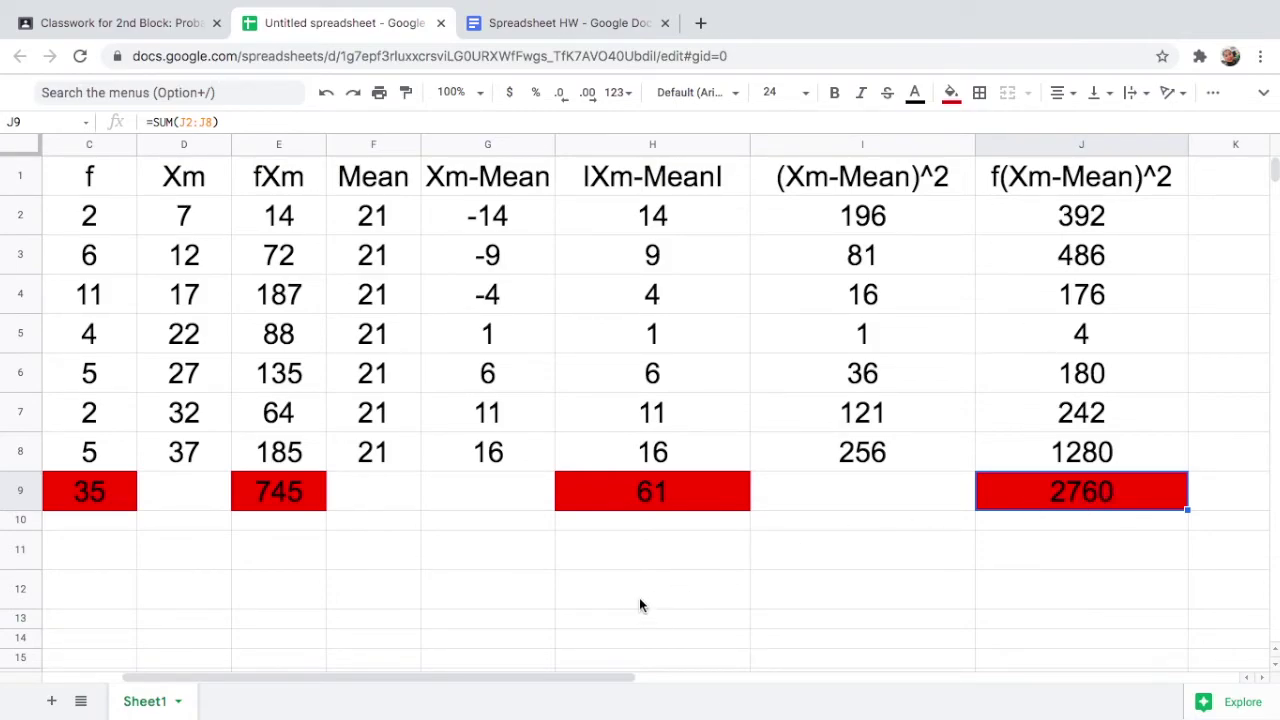
- Label G12 Variance and enter =J9/C9 in H12, rechecking the variance formula in the Word document
{"action": "left_click", "coordinate": [489, 592]}
{"action": "type", "text": "Variance"}
{"action": "left_click", "coordinate": [609, 594]}
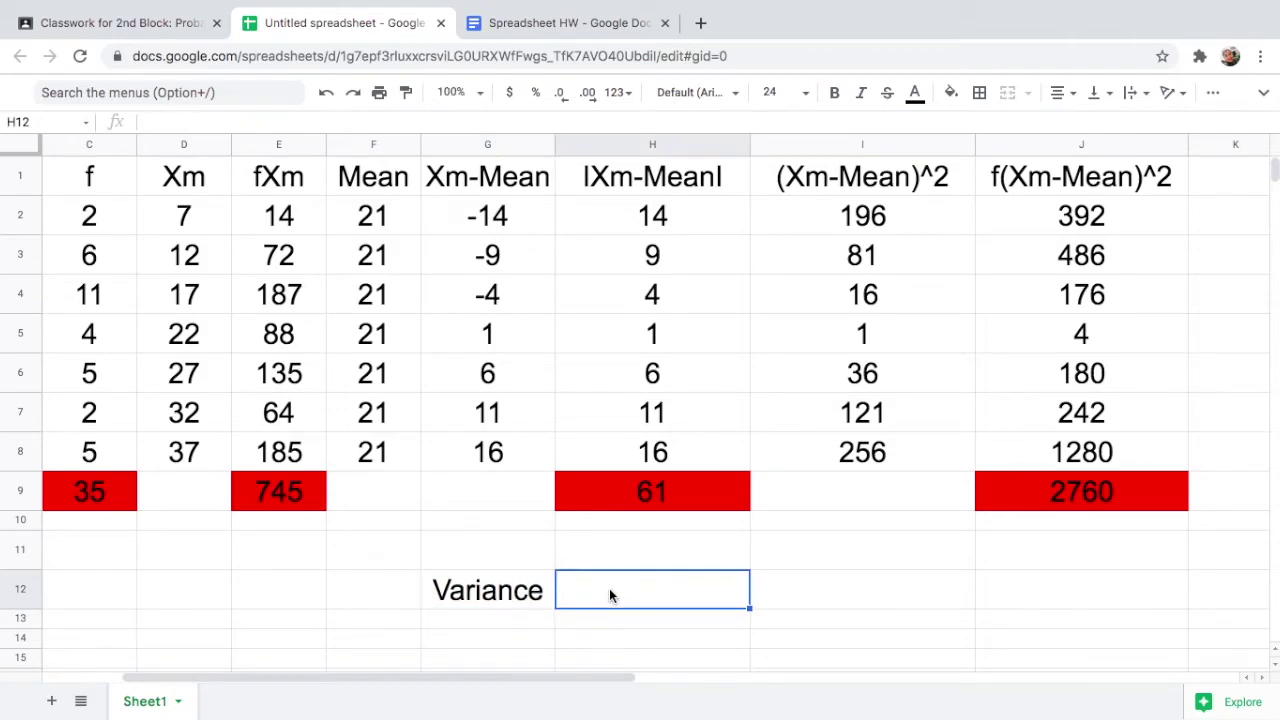
{"action": "type", "text": "="}
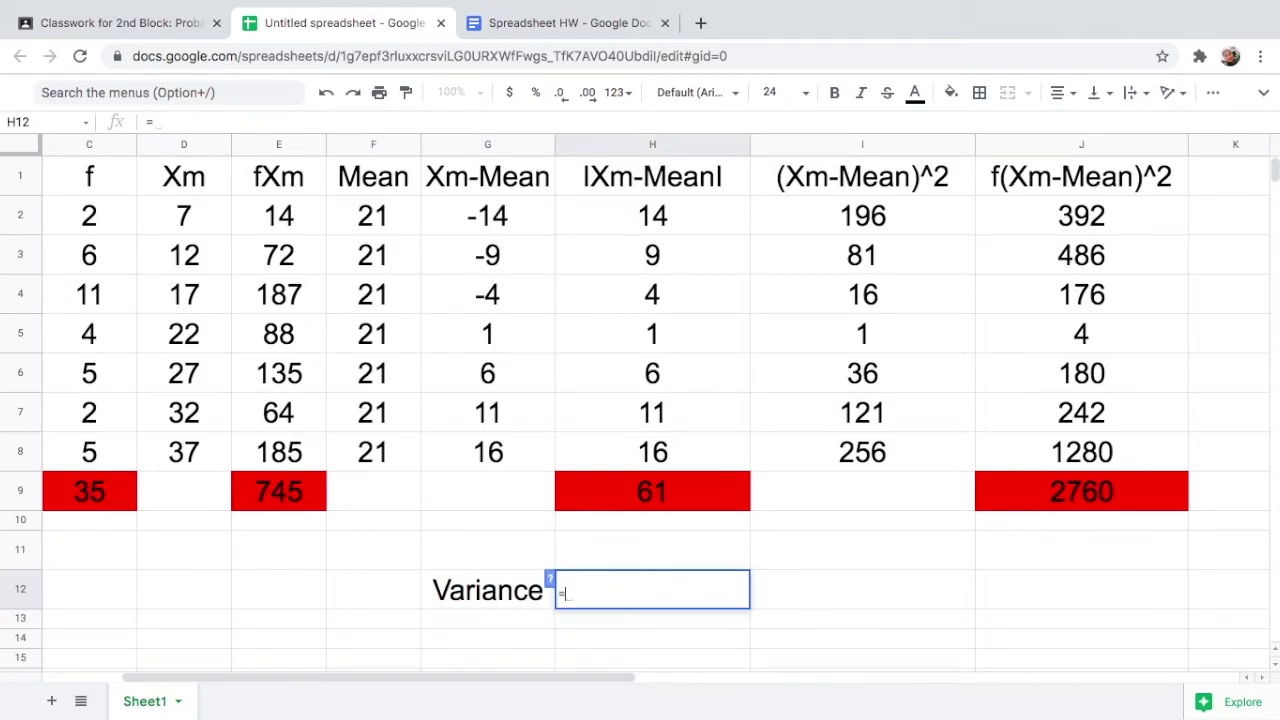
{"action": "left_click", "coordinate": [1087, 501]}
{"action": "type", "text": "/"}
{"action": "key", "text": "ctrl+Left"}
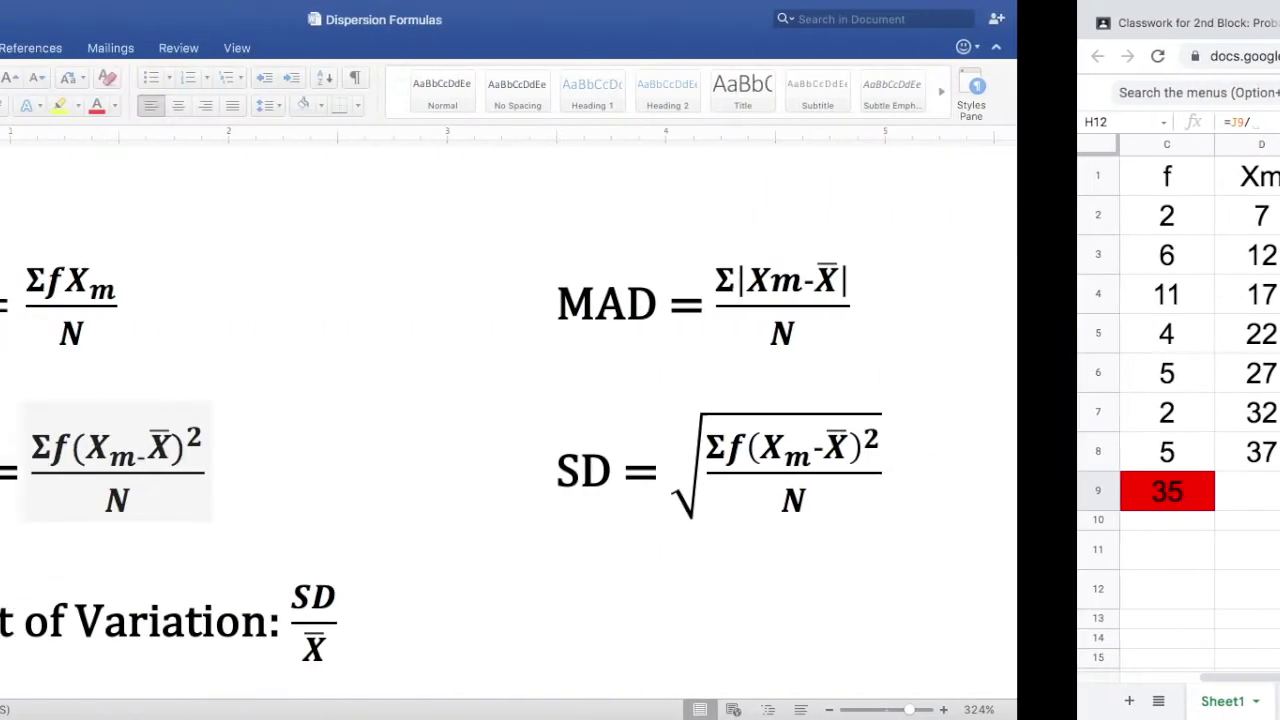
{"action": "key", "text": "ctrl+Right"}
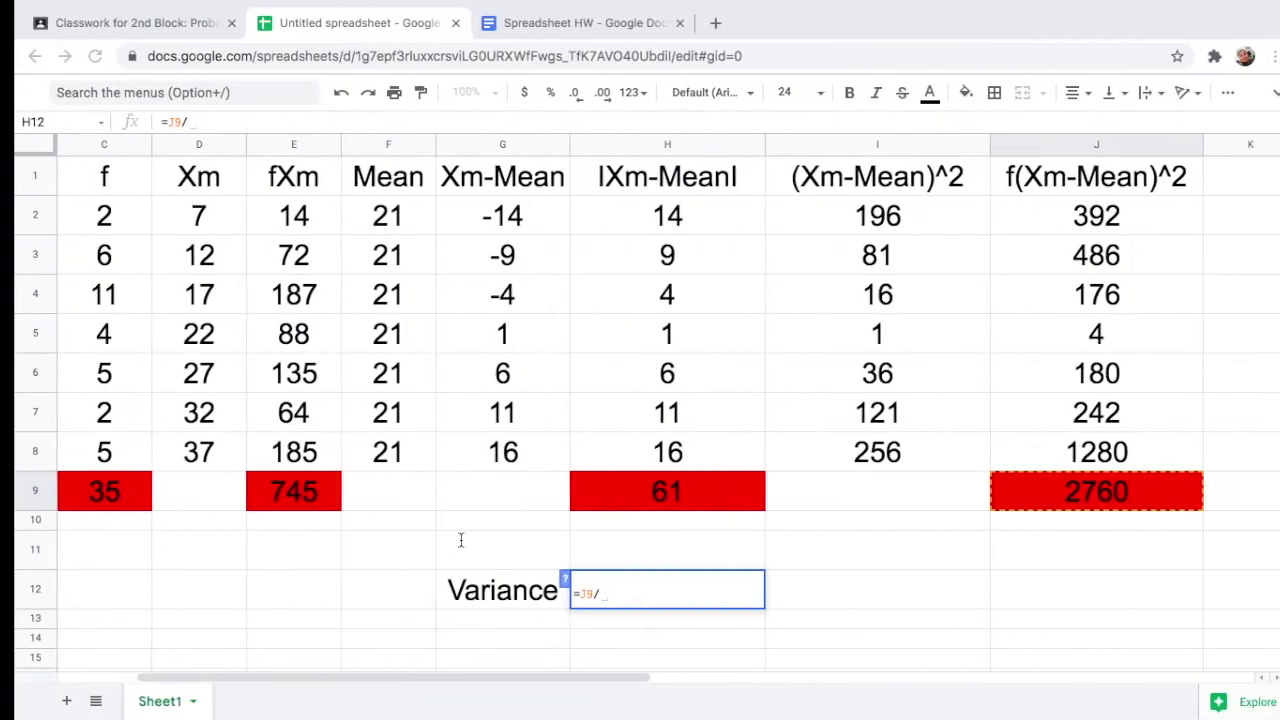
{"action": "left_click", "coordinate": [108, 500]}
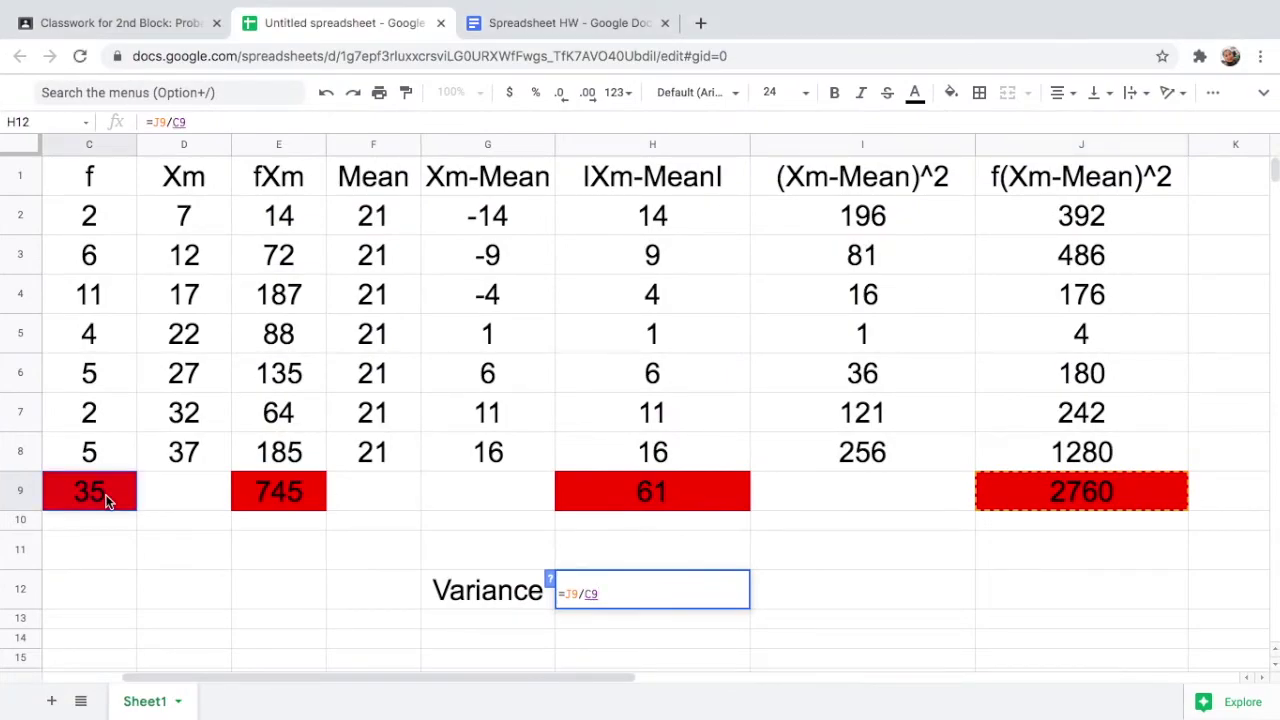
{"action": "key", "text": "Return"}
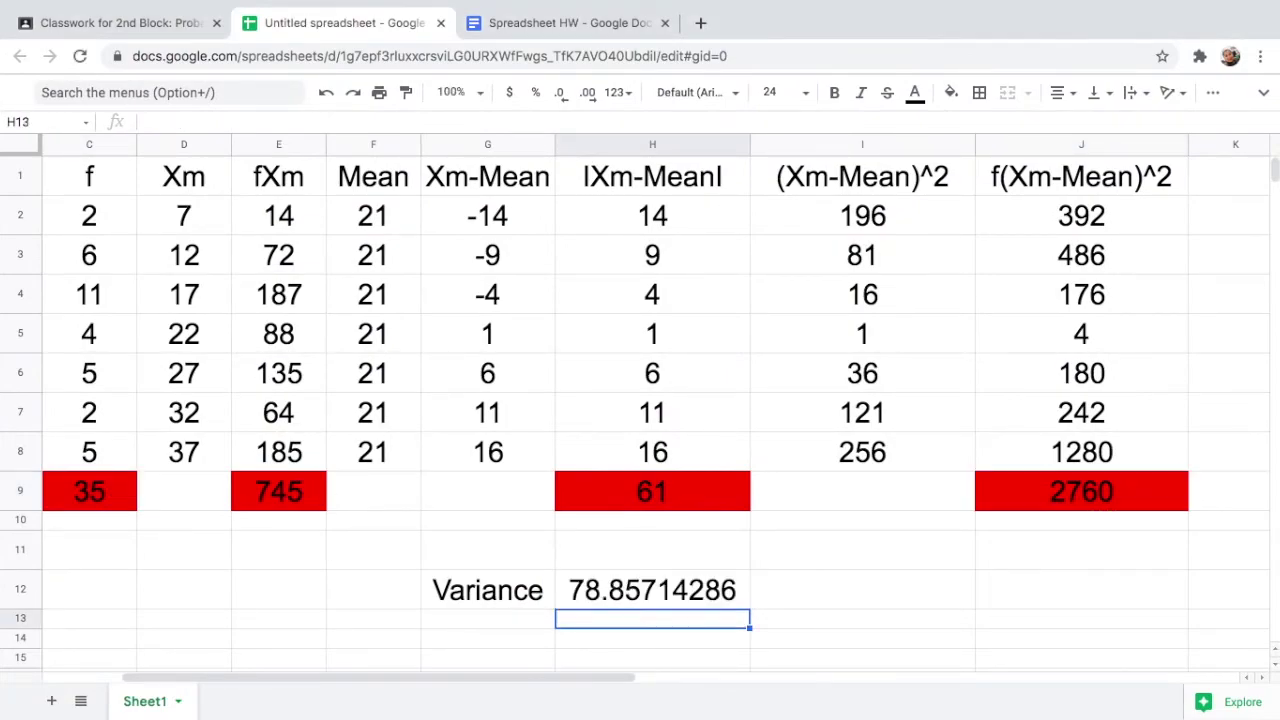
- Reduce the variance result in H12 to two decimal places
{"action": "left_click", "coordinate": [646, 593]}
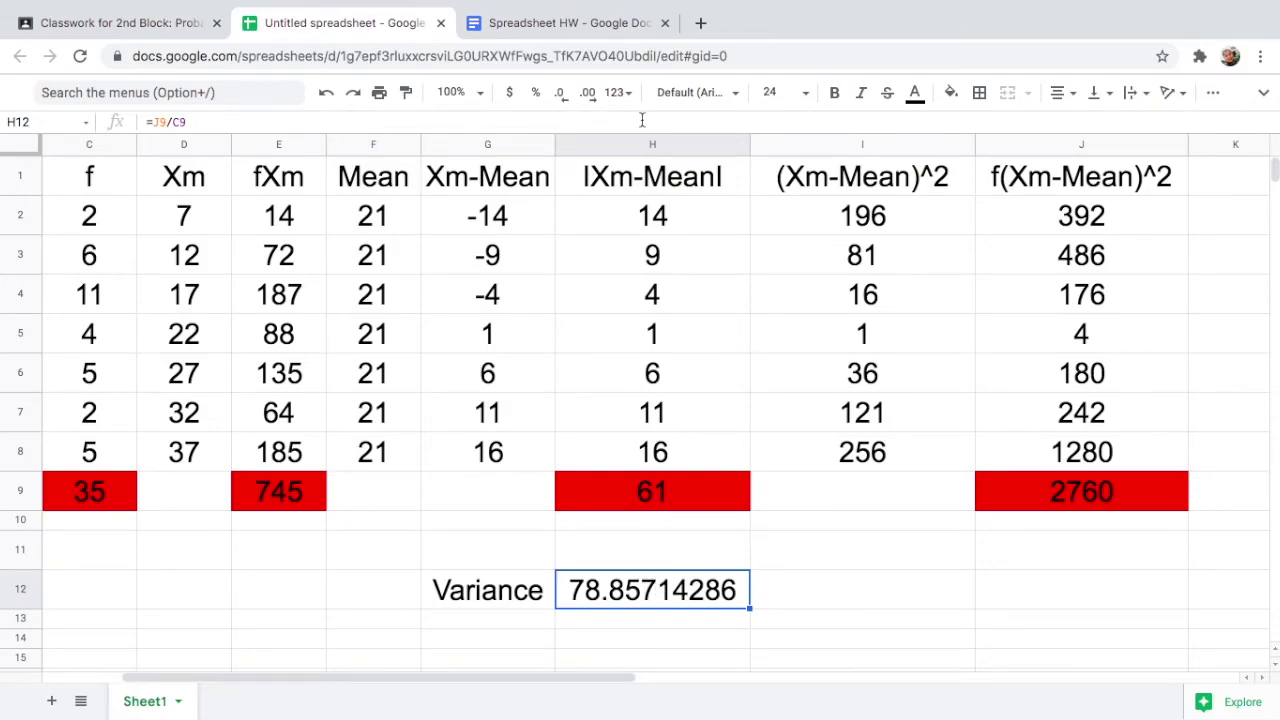
{"action": "left_click", "coordinate": [561, 95]}
{"action": "left_click", "coordinate": [561, 95]}
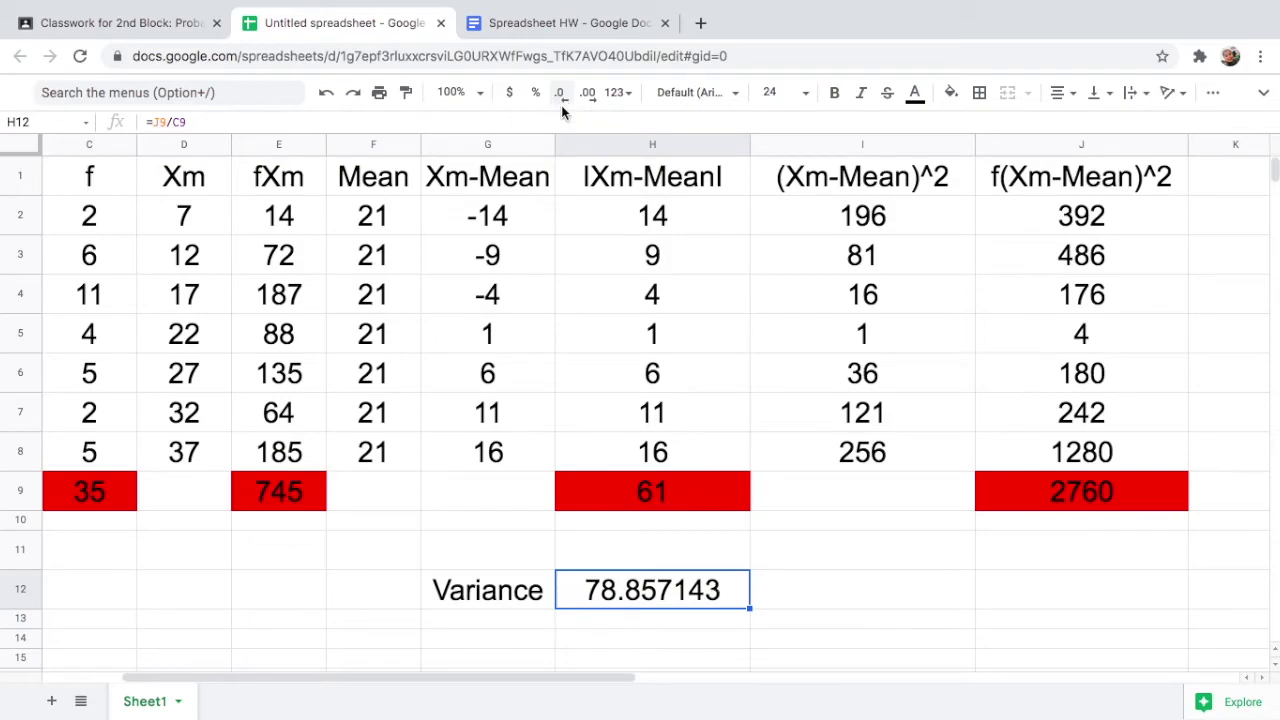
{"action": "left_click", "coordinate": [561, 95]}
{"action": "left_click", "coordinate": [561, 95]}
{"action": "left_click", "coordinate": [561, 95]}
{"action": "left_click", "coordinate": [561, 95]}
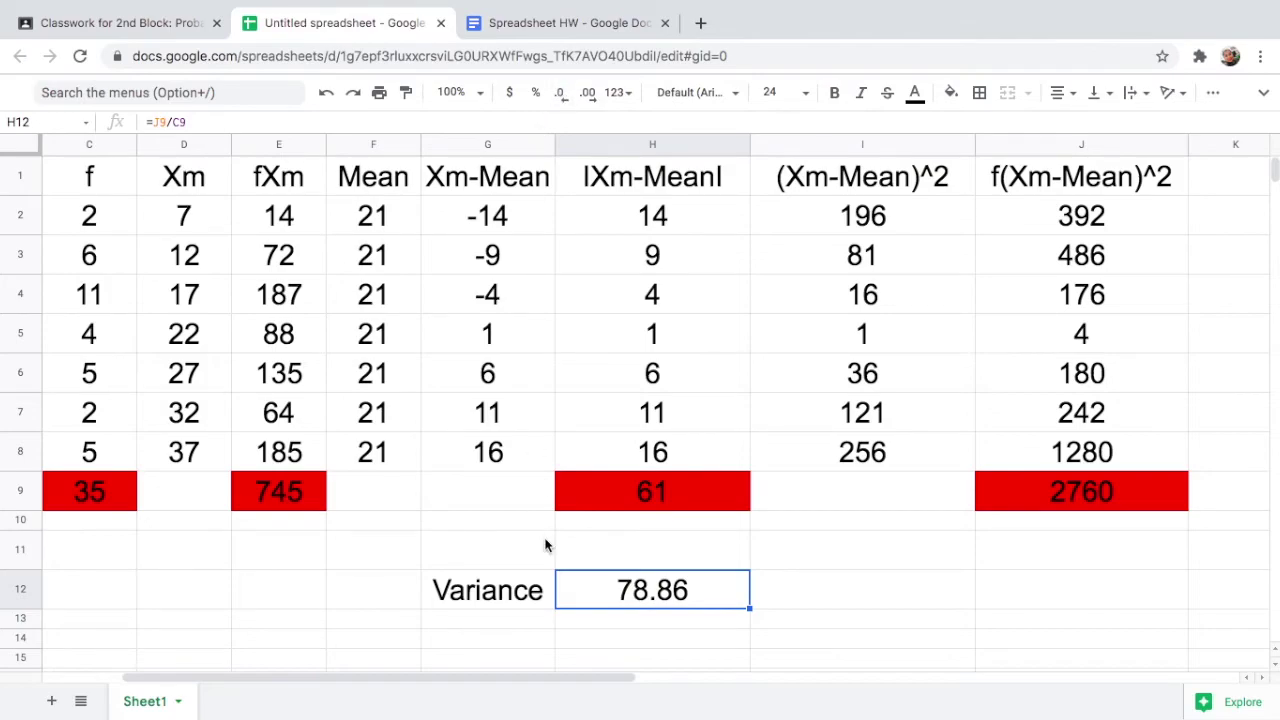
- Label the cells below Variance with Standard in G13 and Deviation in G14
{"action": "left_click", "coordinate": [489, 621]}
{"action": "type", "text": "Standard"}
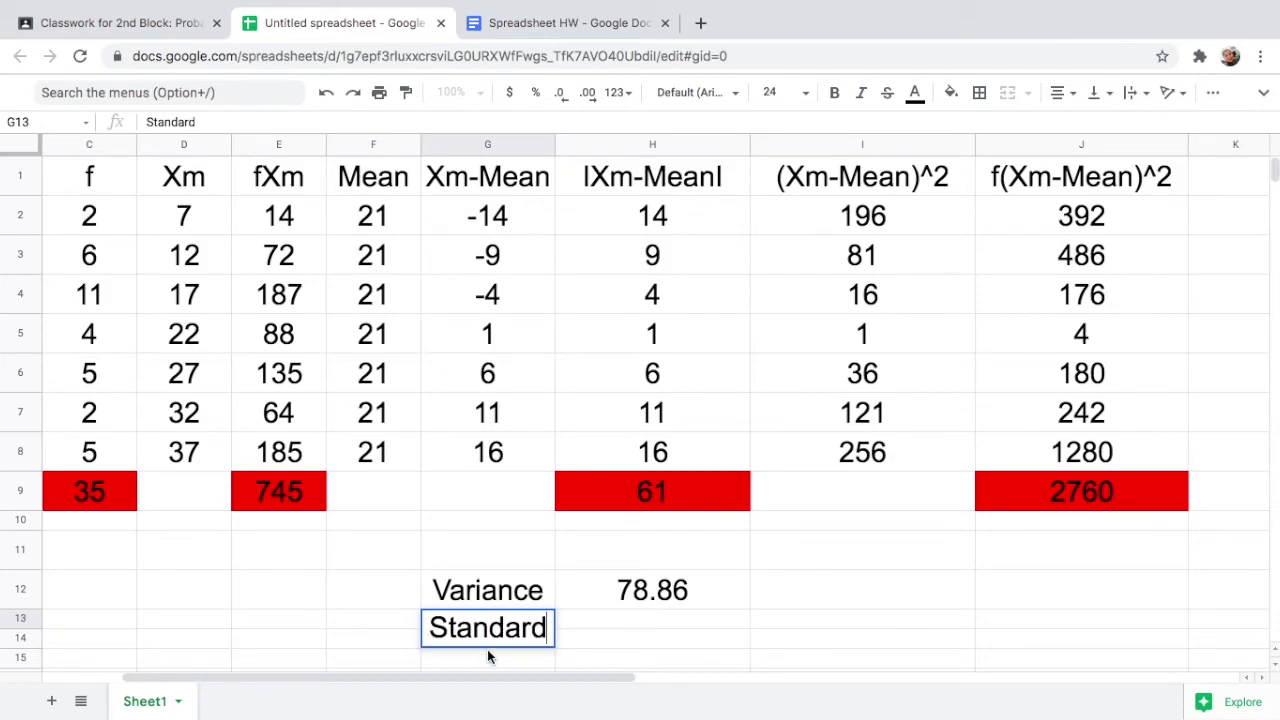
{"action": "key", "text": "Return"}
{"action": "type", "text": "Deviation"}
- Calculate the standard deviation in H13 with =SQRT(H12)
{"action": "left_click", "coordinate": [616, 638]}
{"action": "scroll", "coordinate": [630, 600], "scroll_direction": "down", "scroll_amount": 1}
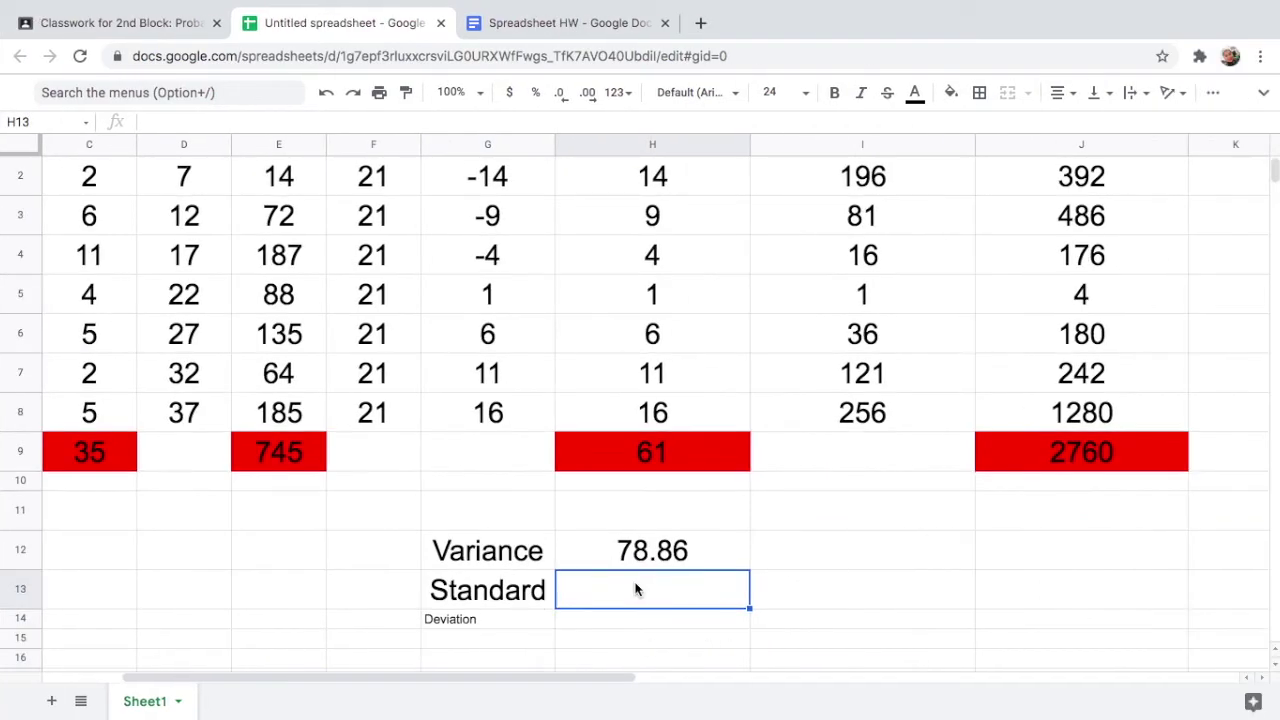
{"action": "type", "text": "=squ"}
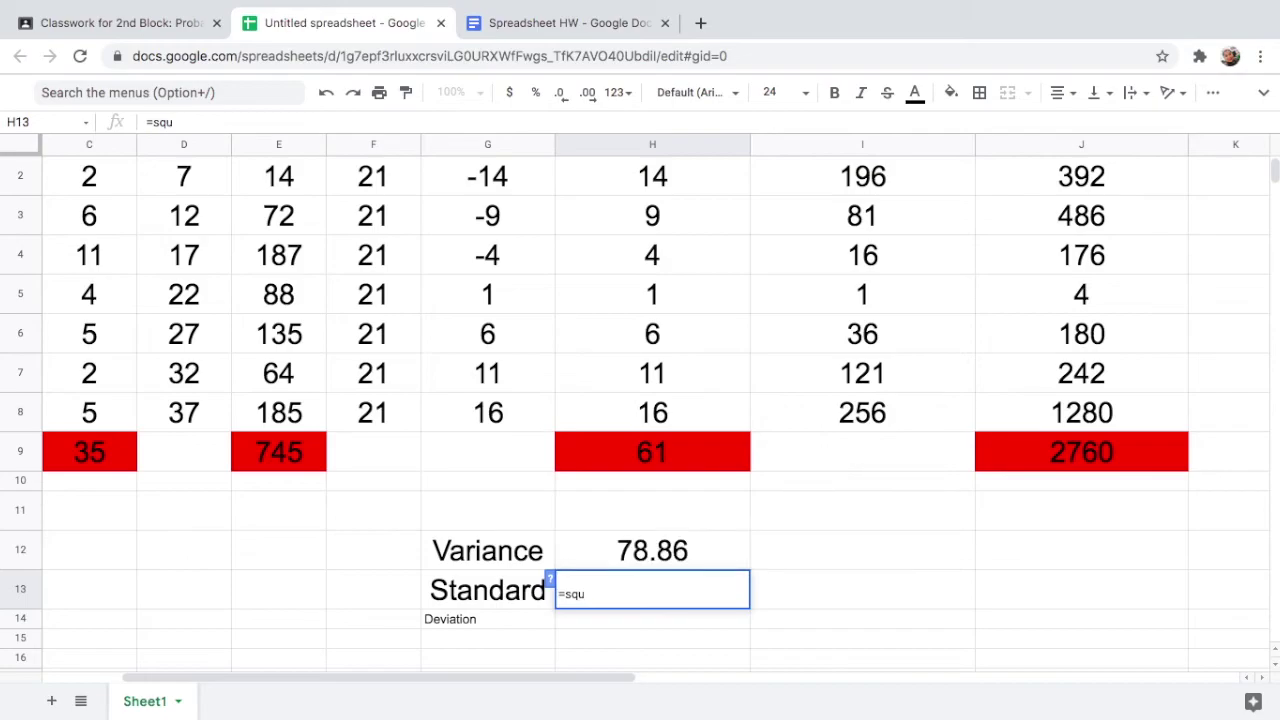
{"action": "key", "text": "BackSpace"}
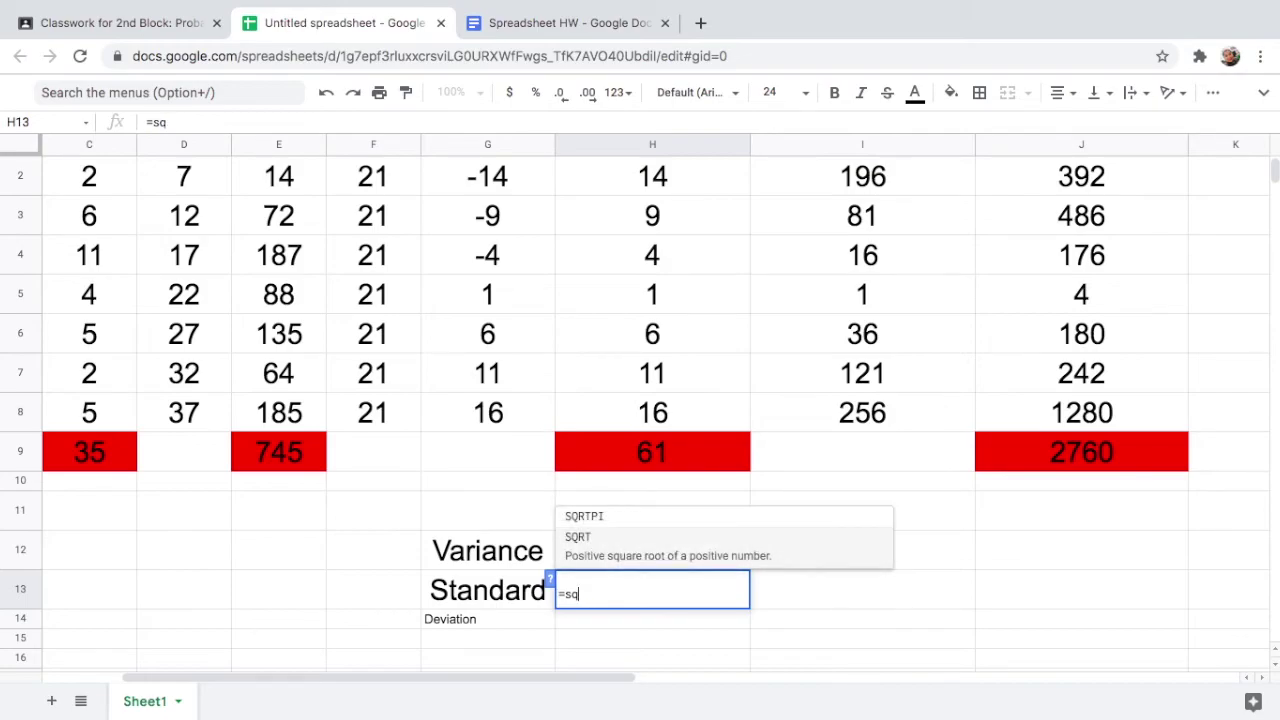
{"action": "left_click", "coordinate": [606, 543]}
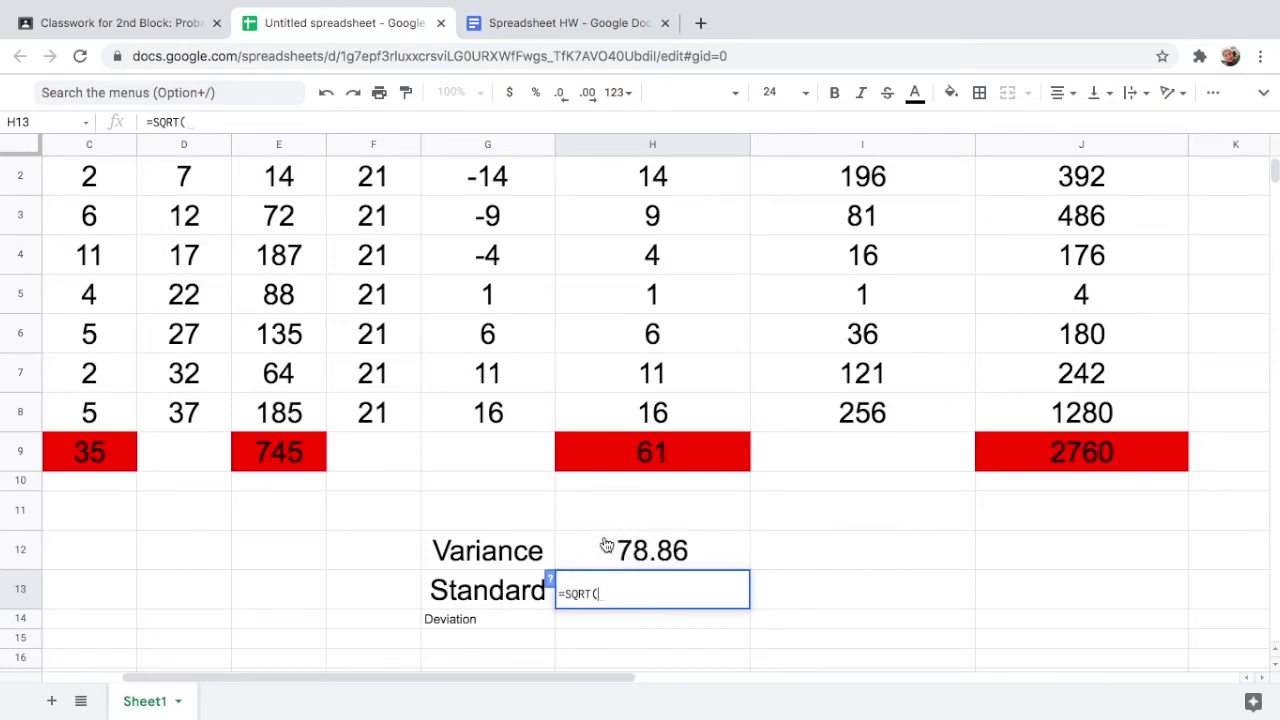
{"action": "left_click", "coordinate": [663, 553]}
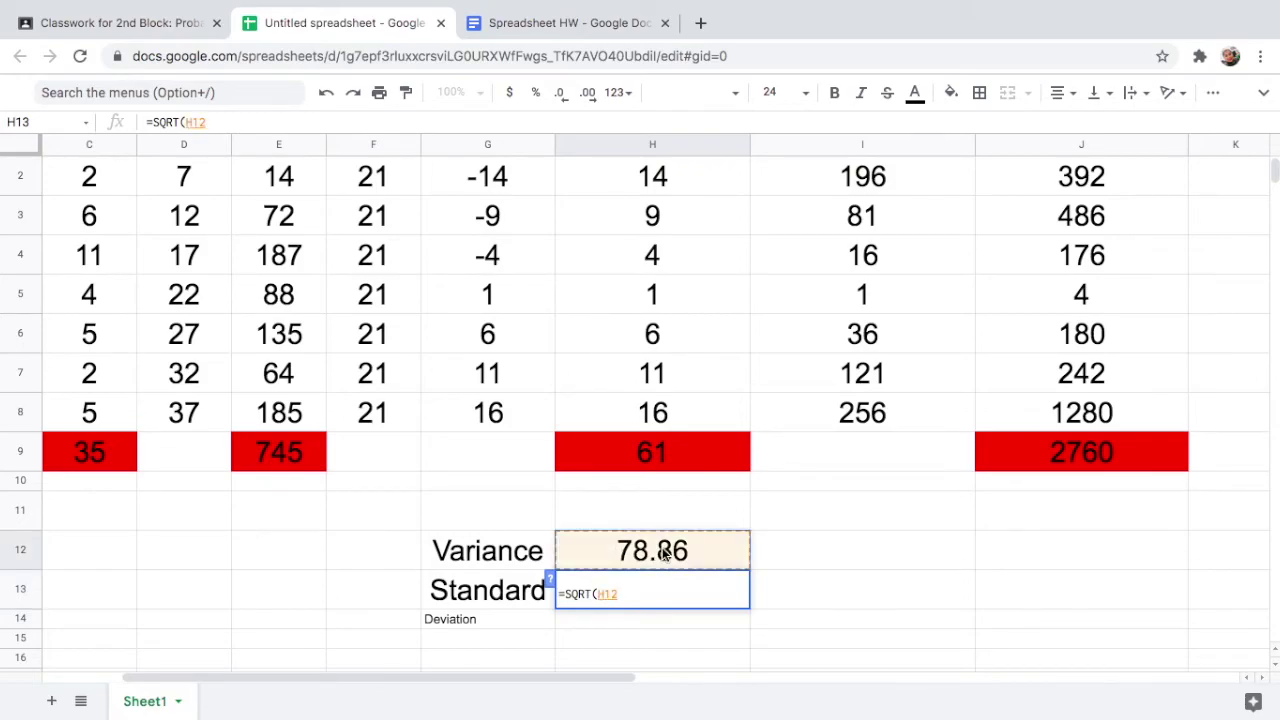
{"action": "type", "text": ")"}
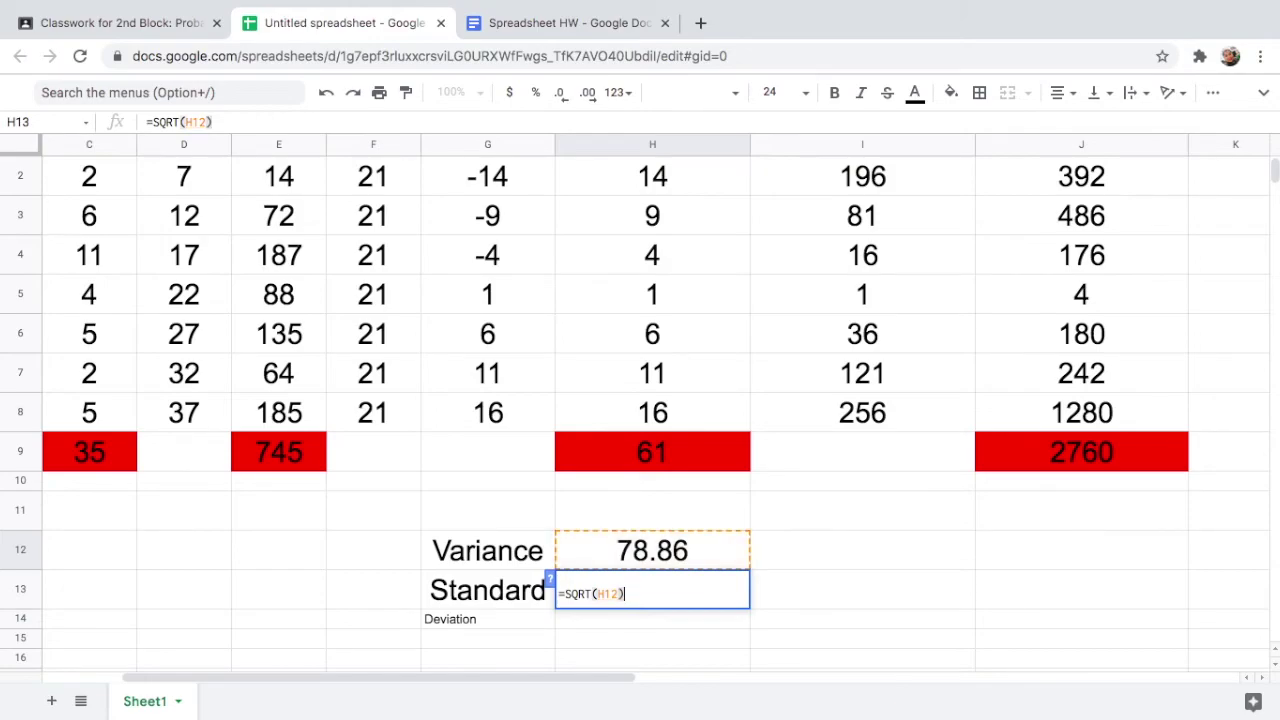
{"action": "key", "text": "Return"}
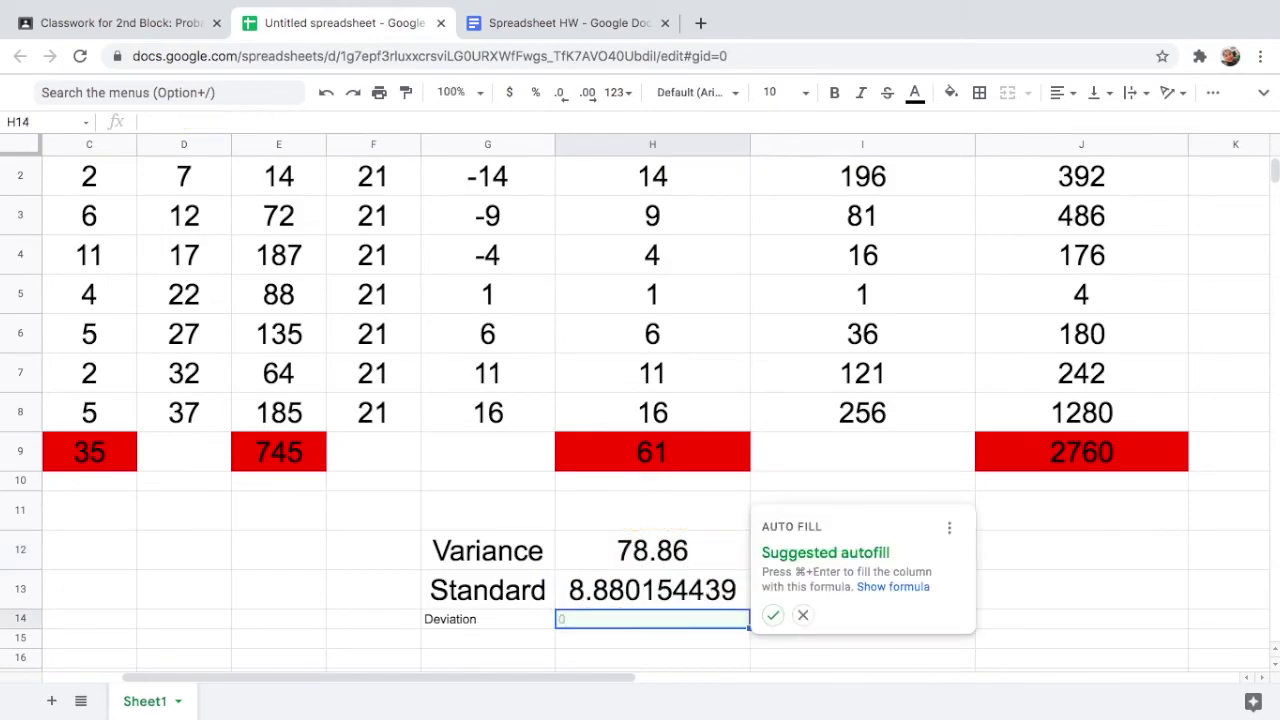
- Reduce the standard deviation result in H13 to two decimal places
{"action": "left_click", "coordinate": [622, 596]}
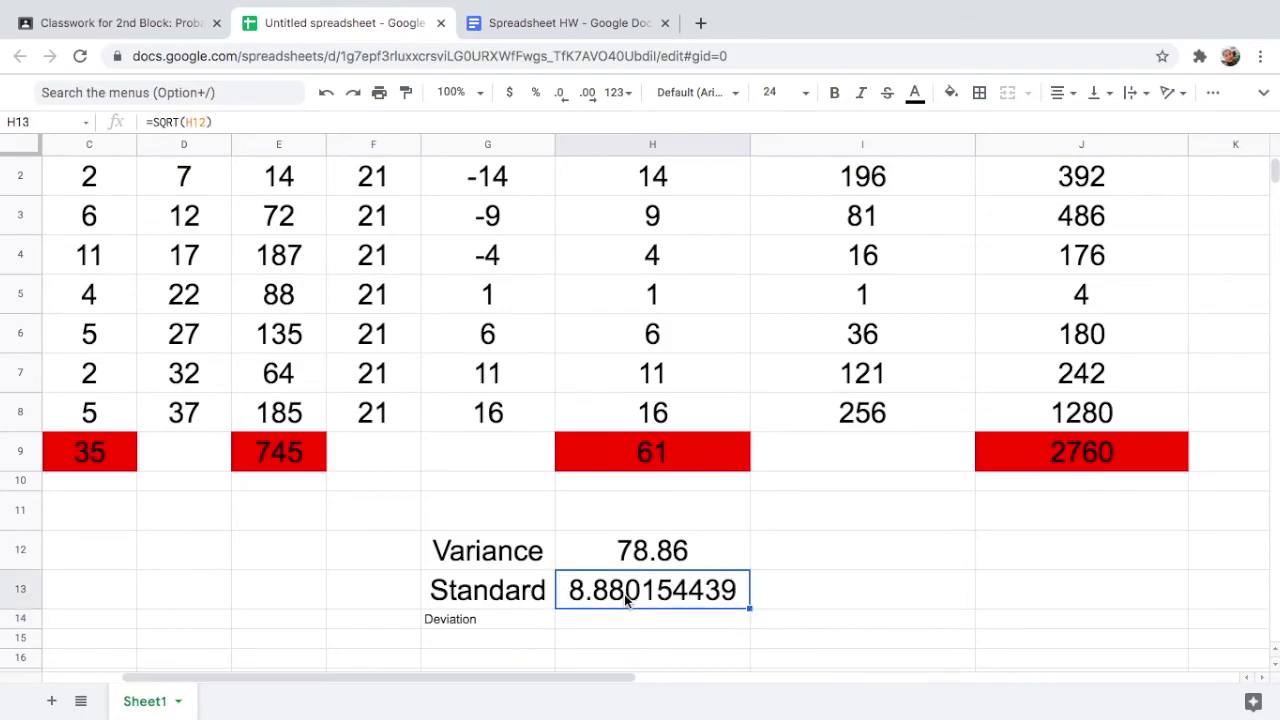
{"action": "left_click", "coordinate": [561, 94]}
{"action": "left_click", "coordinate": [561, 94]}
{"action": "left_click", "coordinate": [561, 94]}
{"action": "left_click", "coordinate": [561, 94]}
{"action": "left_click", "coordinate": [561, 94]}
{"action": "left_click", "coordinate": [561, 94]}
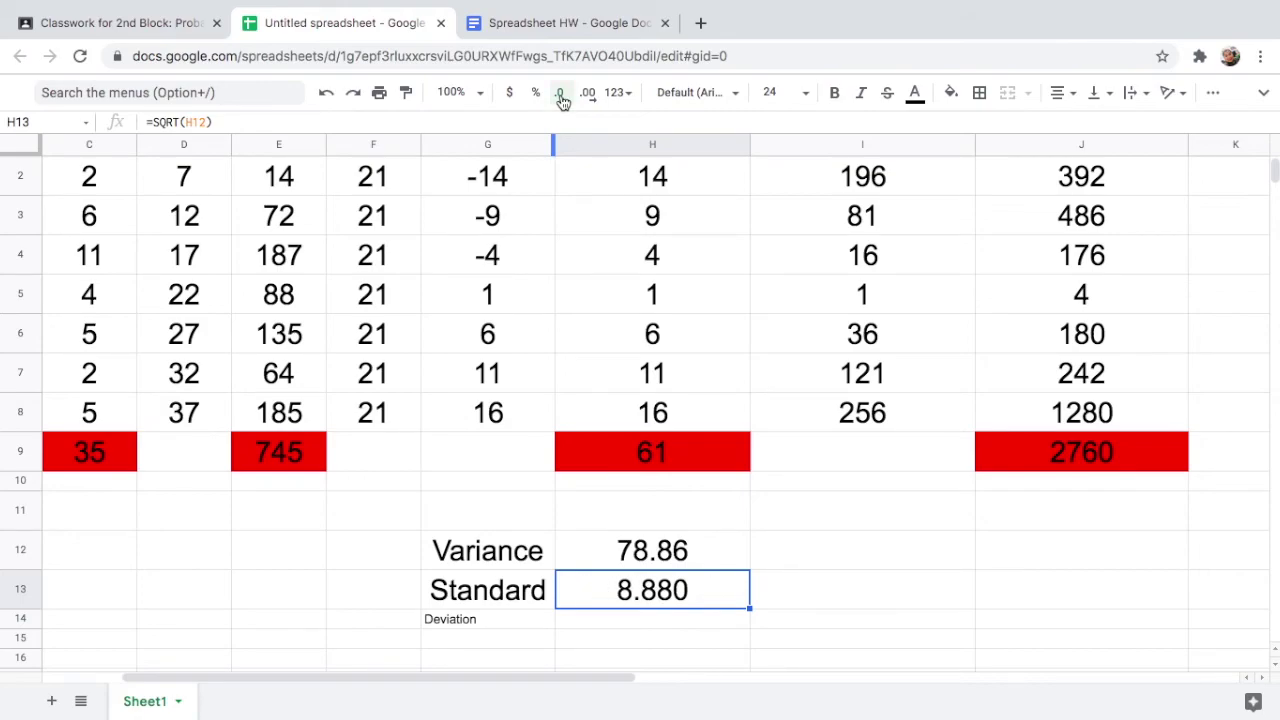
{"action": "left_click", "coordinate": [561, 94]}
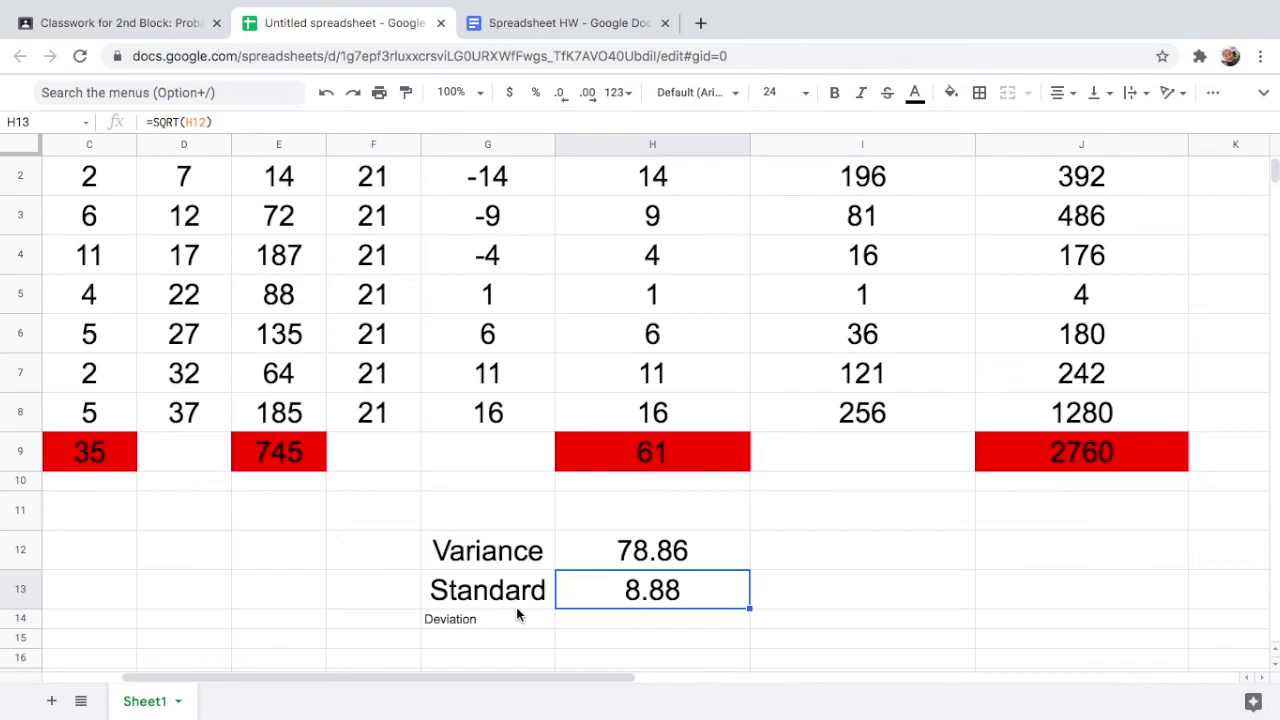
- Label the cells beside the variance results with Coefficient in I12 and of Variation in I13
{"action": "left_click", "coordinate": [845, 555]}
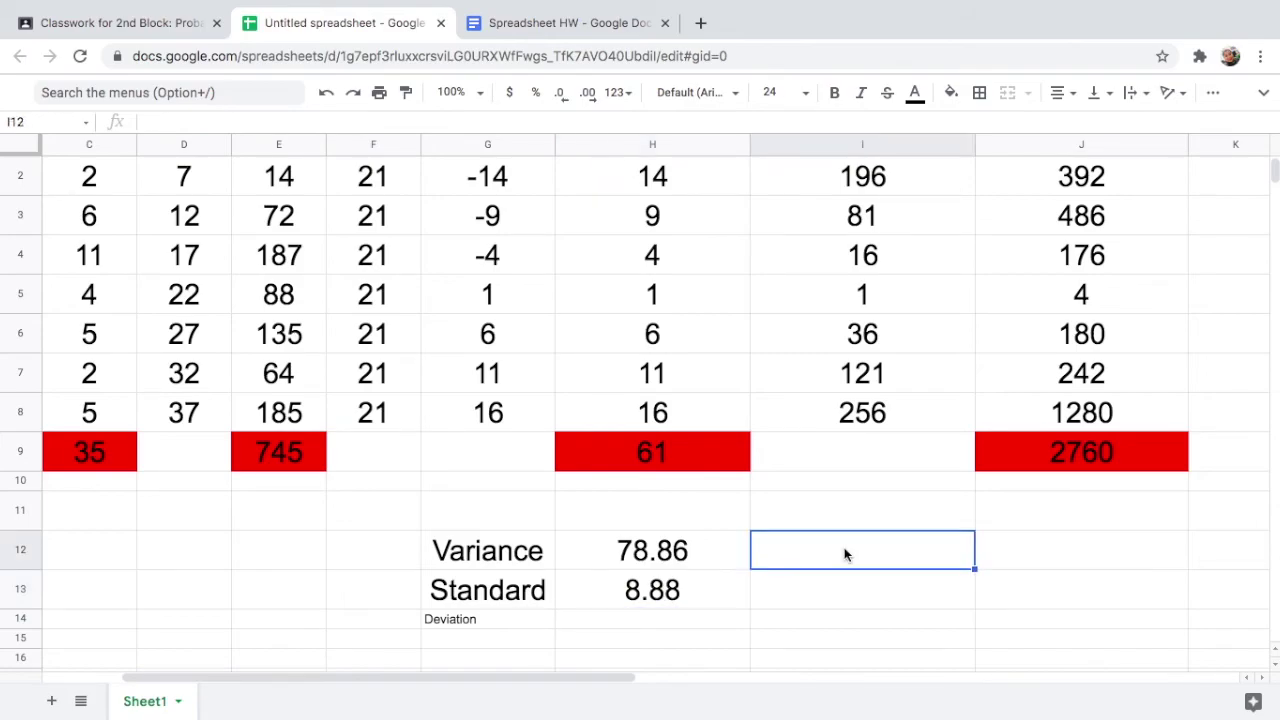
{"action": "type", "text": "Coe"}
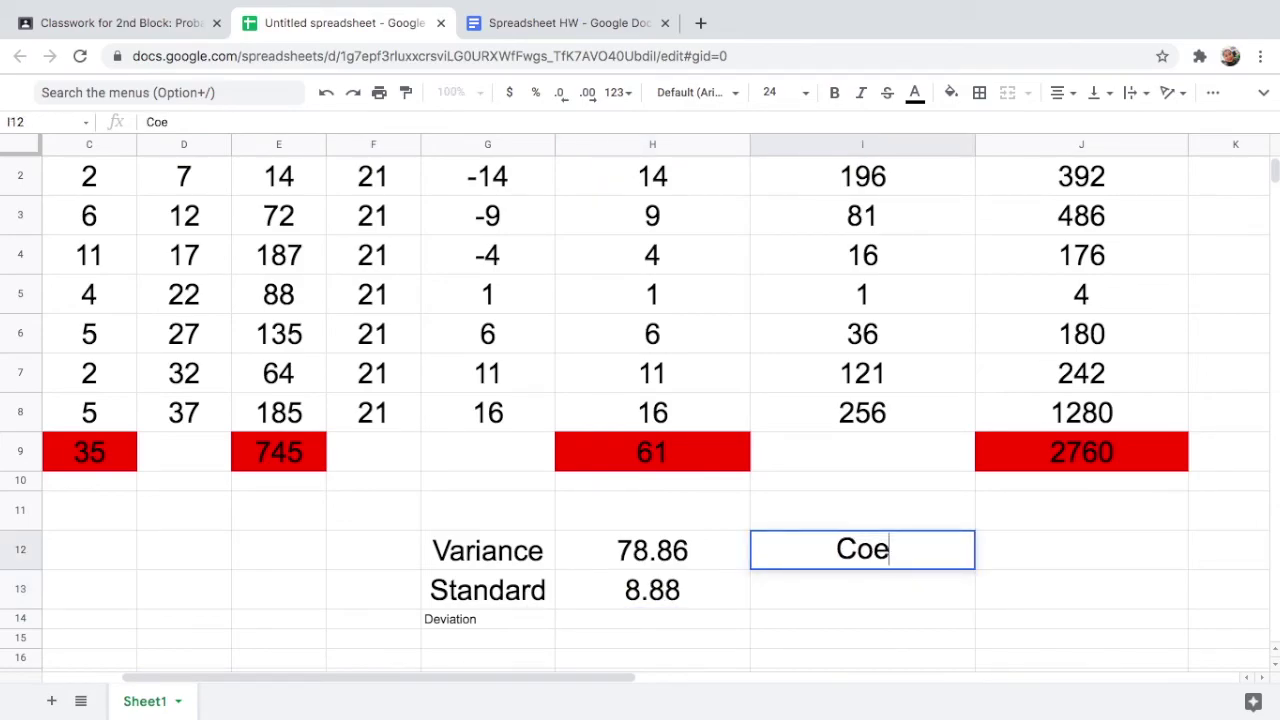
{"action": "type", "text": "ffic"}
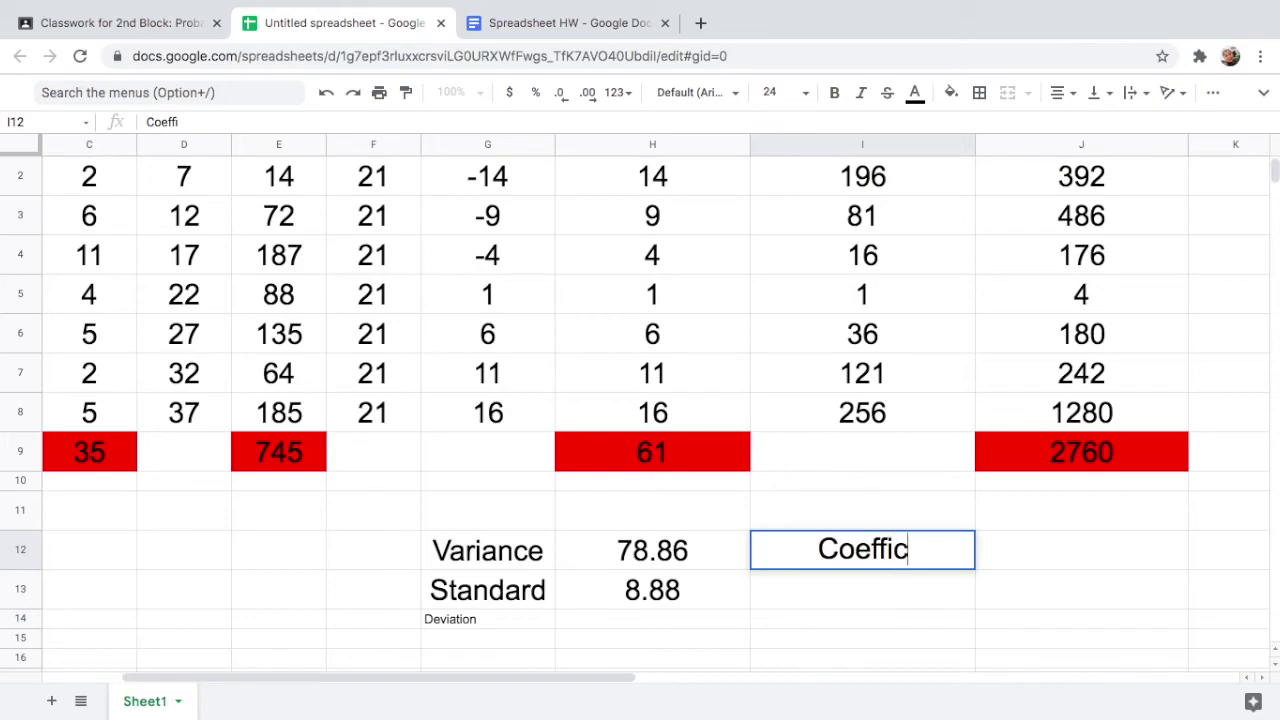
{"action": "type", "text": "ient"}
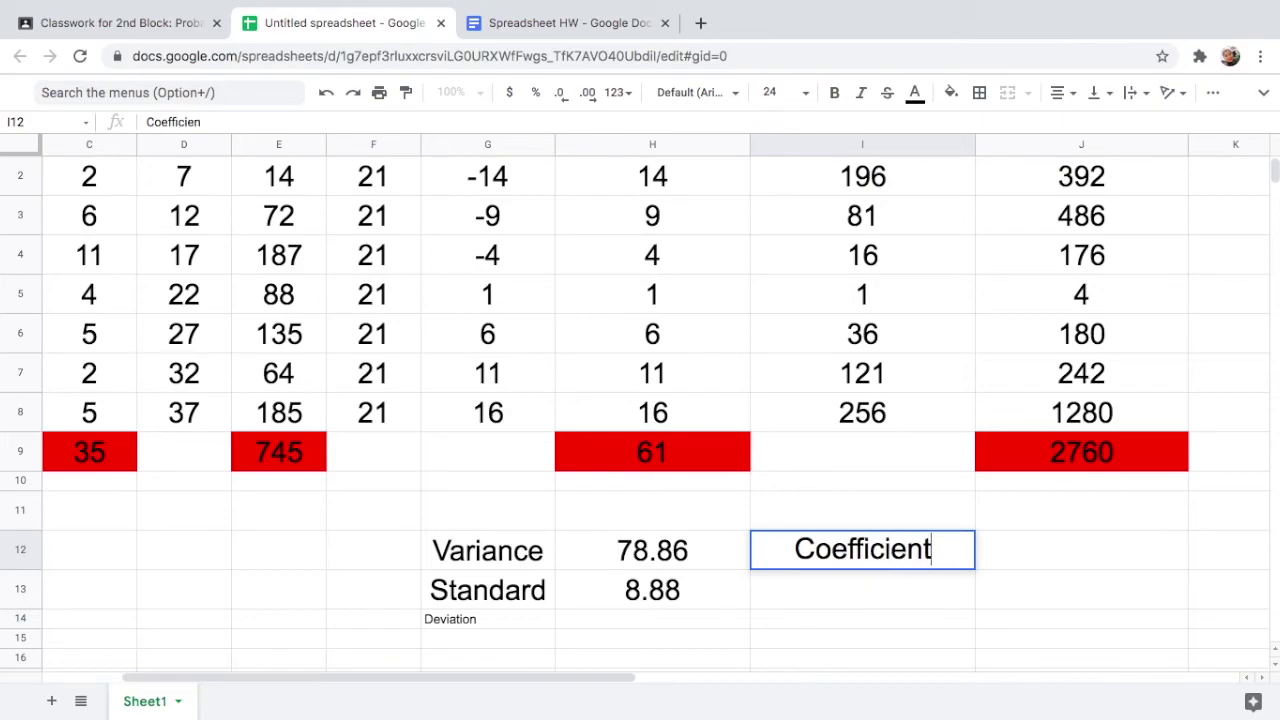
{"action": "left_click", "coordinate": [834, 583]}
{"action": "type", "text": "of Vari"}
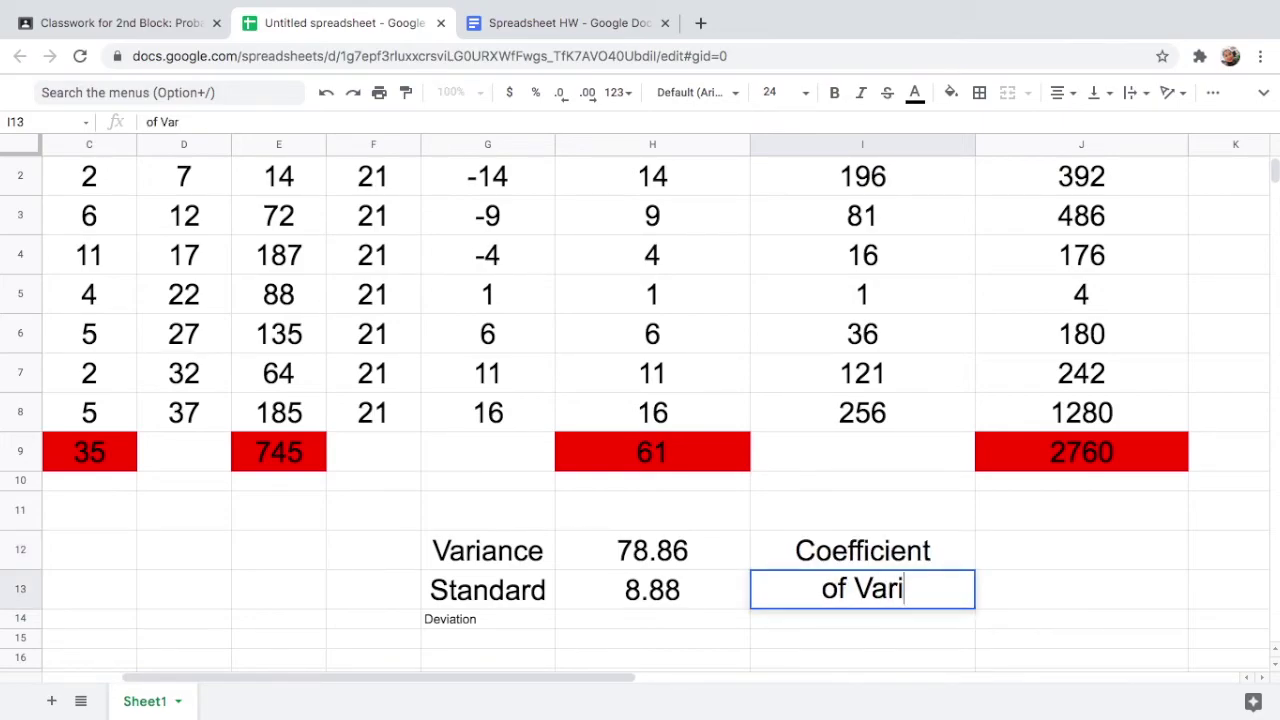
{"action": "type", "text": "ation"}
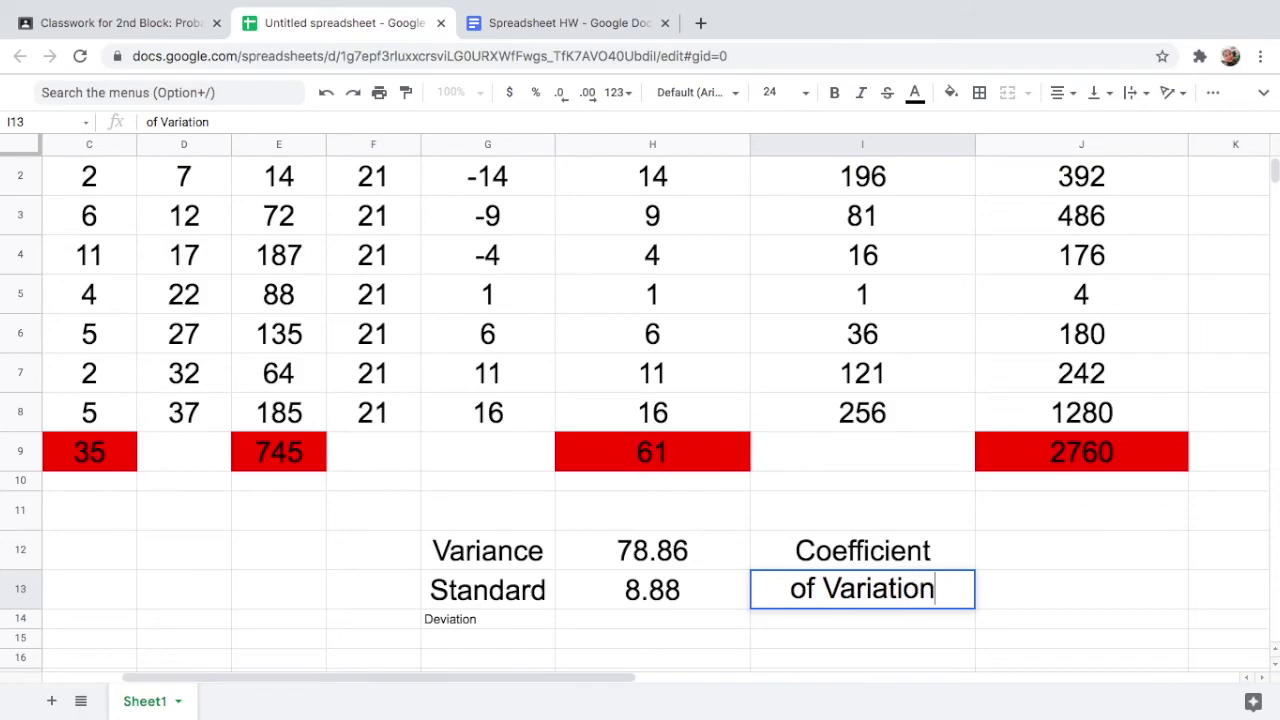
- Check the coefficient of variation formula in the Word document and enter =H13/B11 in J12 of the spreadsheet
{"action": "left_click", "coordinate": [1015, 542]}
{"action": "key", "text": "ctrl+Left"}
{"action": "left_click", "coordinate": [580, 600]}
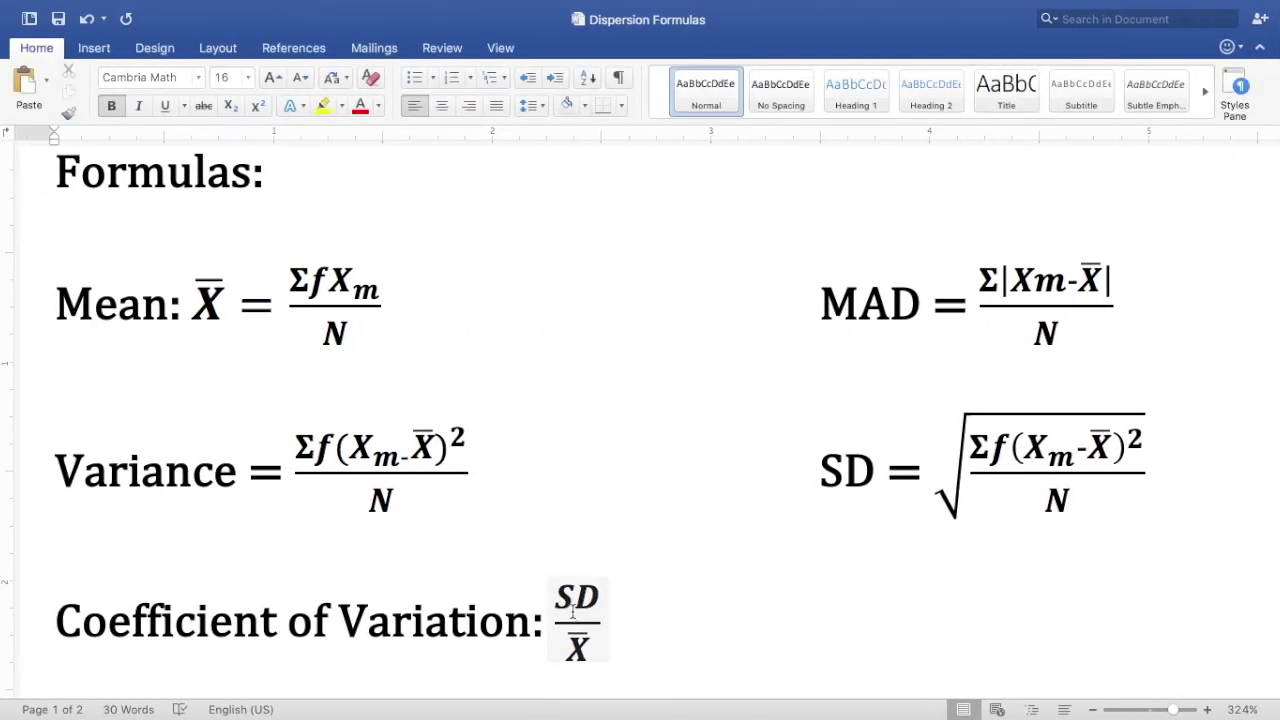
{"action": "key", "text": "ctrl+Right"}
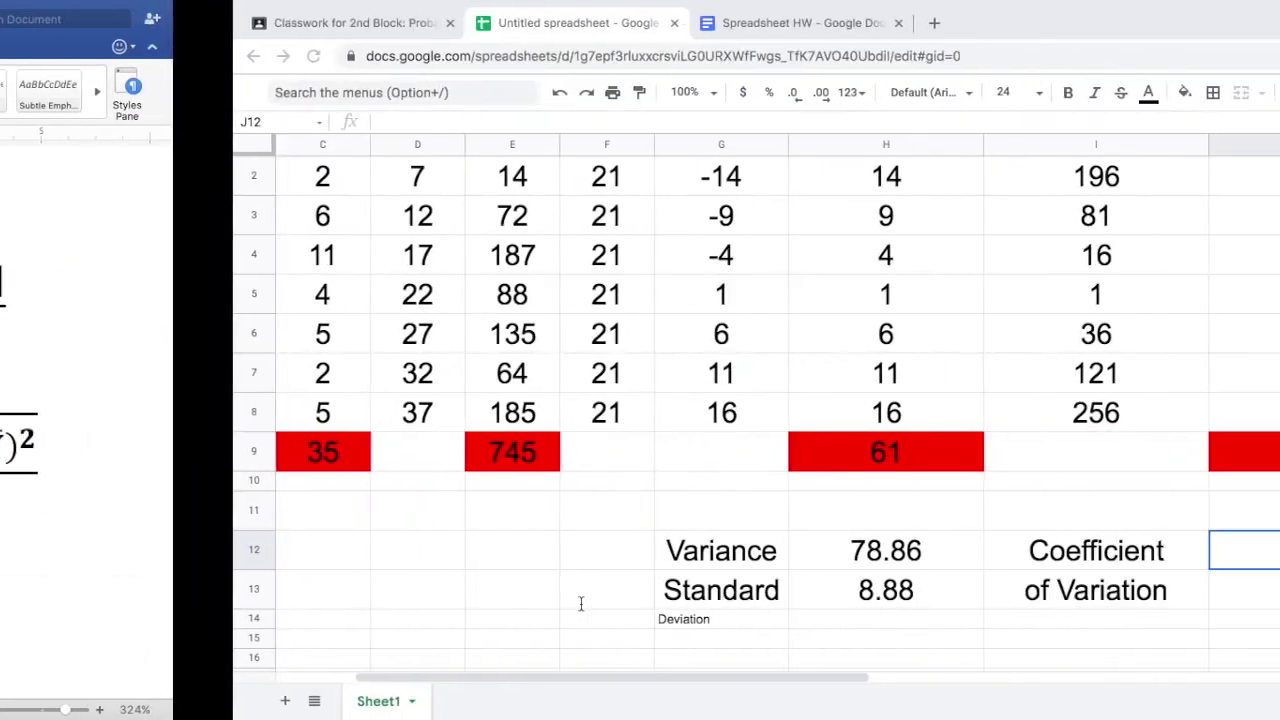
{"action": "type", "text": "="}
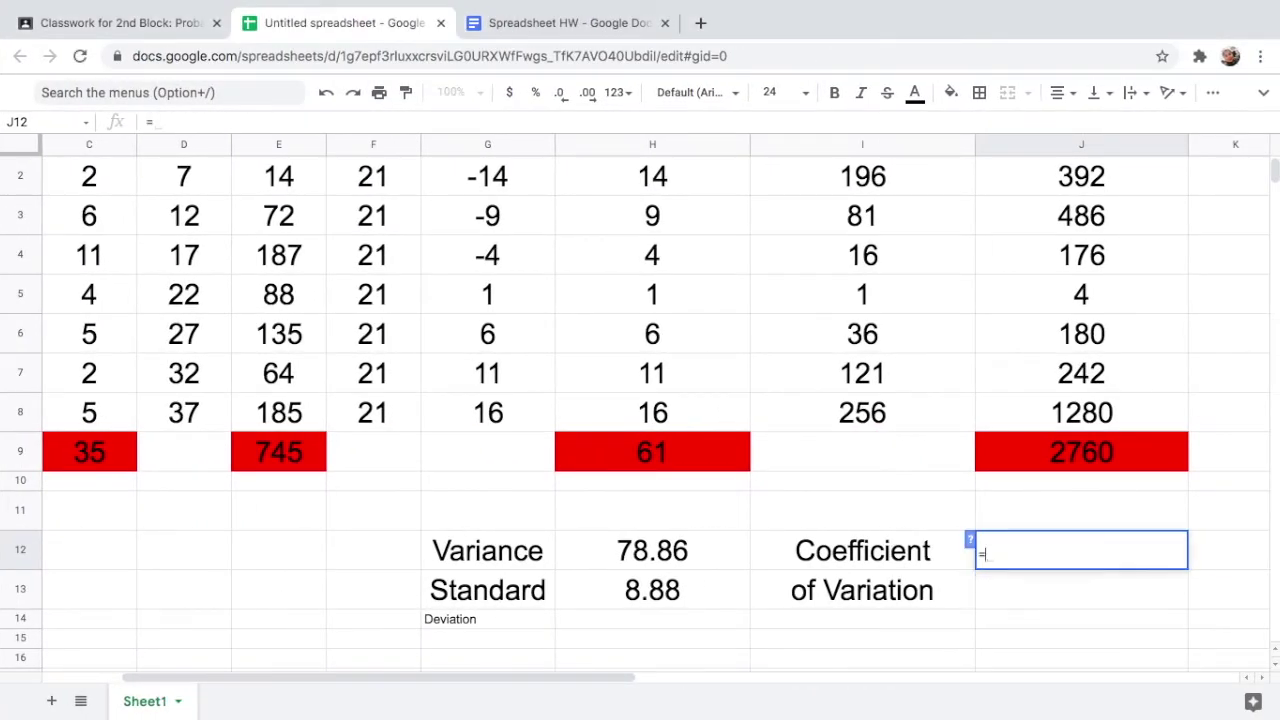
{"action": "left_click", "coordinate": [655, 596]}
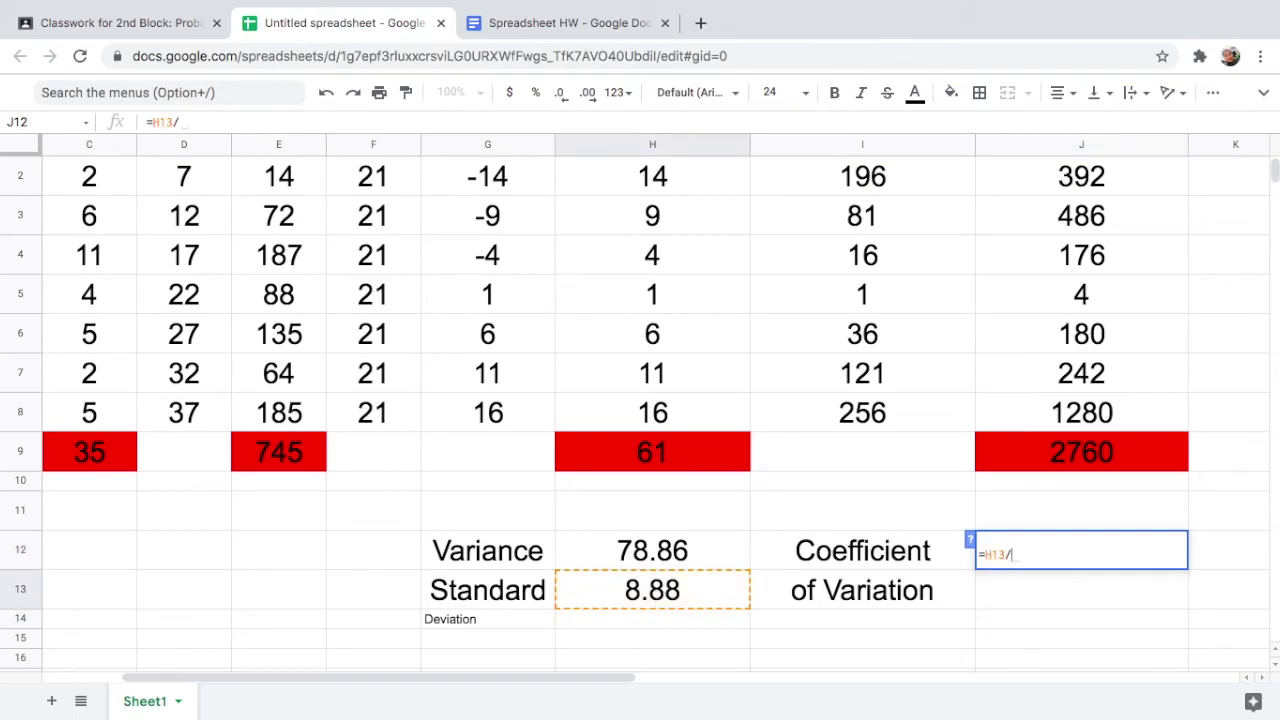
{"action": "type", "text": "/"}
{"action": "scroll", "coordinate": [155, 553], "scroll_direction": "left", "scroll_amount": 3}
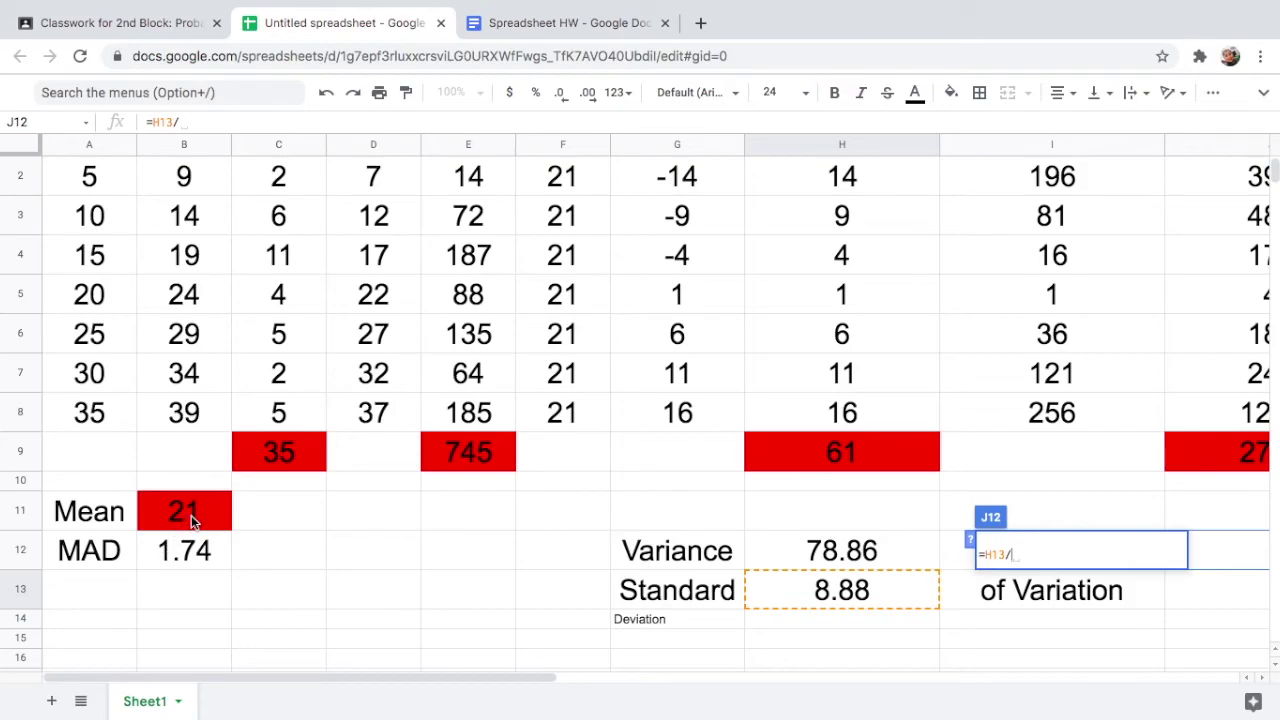
{"action": "left_click", "coordinate": [191, 516]}
{"action": "scroll", "coordinate": [191, 516], "scroll_direction": "right", "scroll_amount": 3}
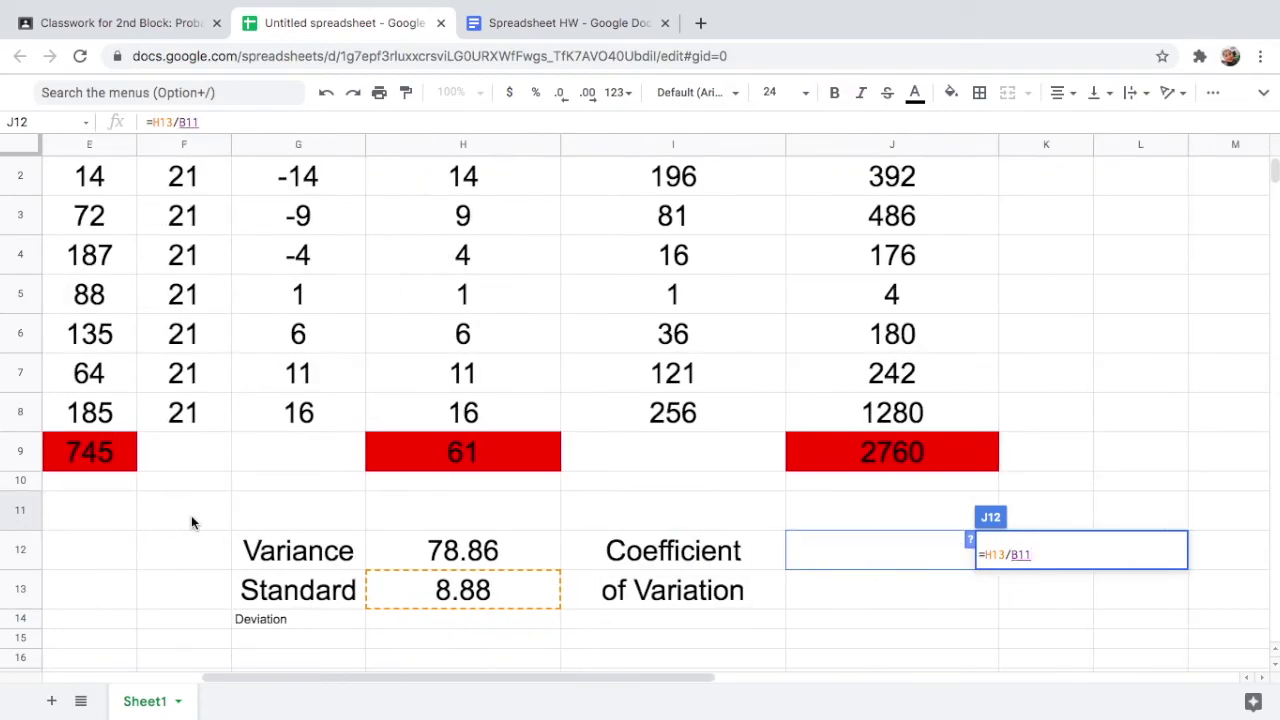
{"action": "key", "text": "Return"}
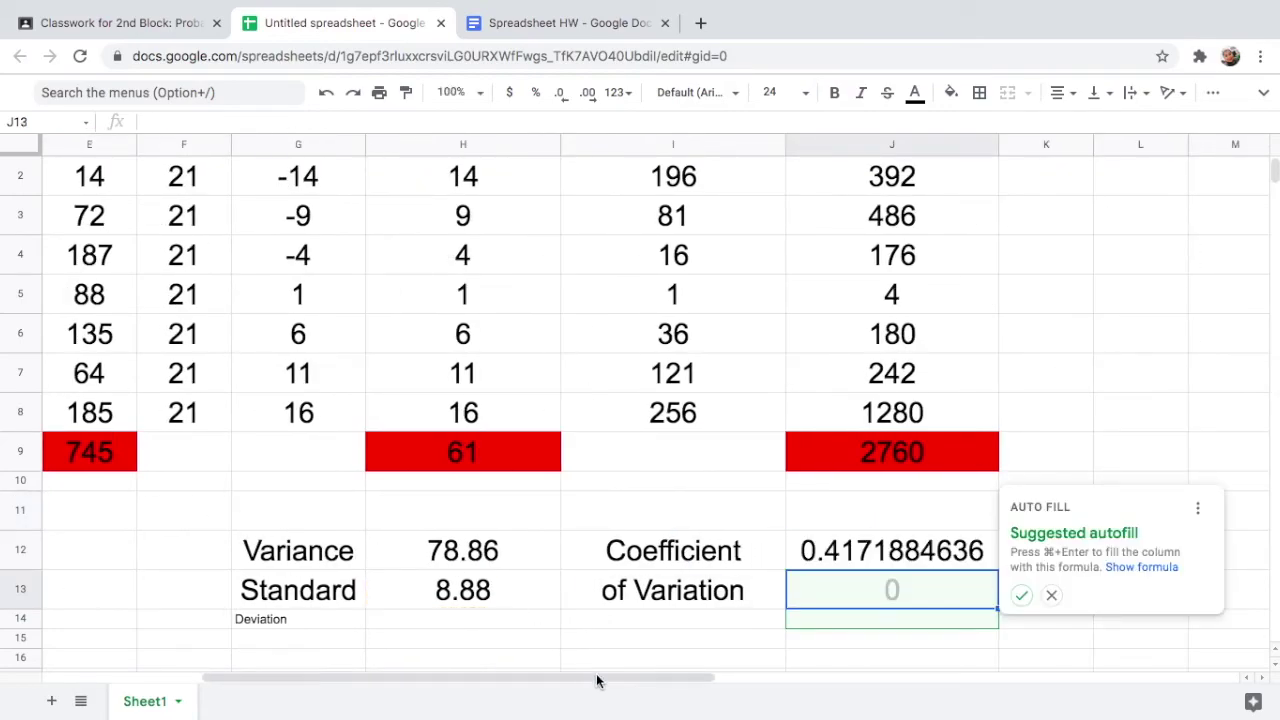
- Reduce the coefficient of variation result in J12 to two decimal places
{"action": "left_click", "coordinate": [925, 555]}
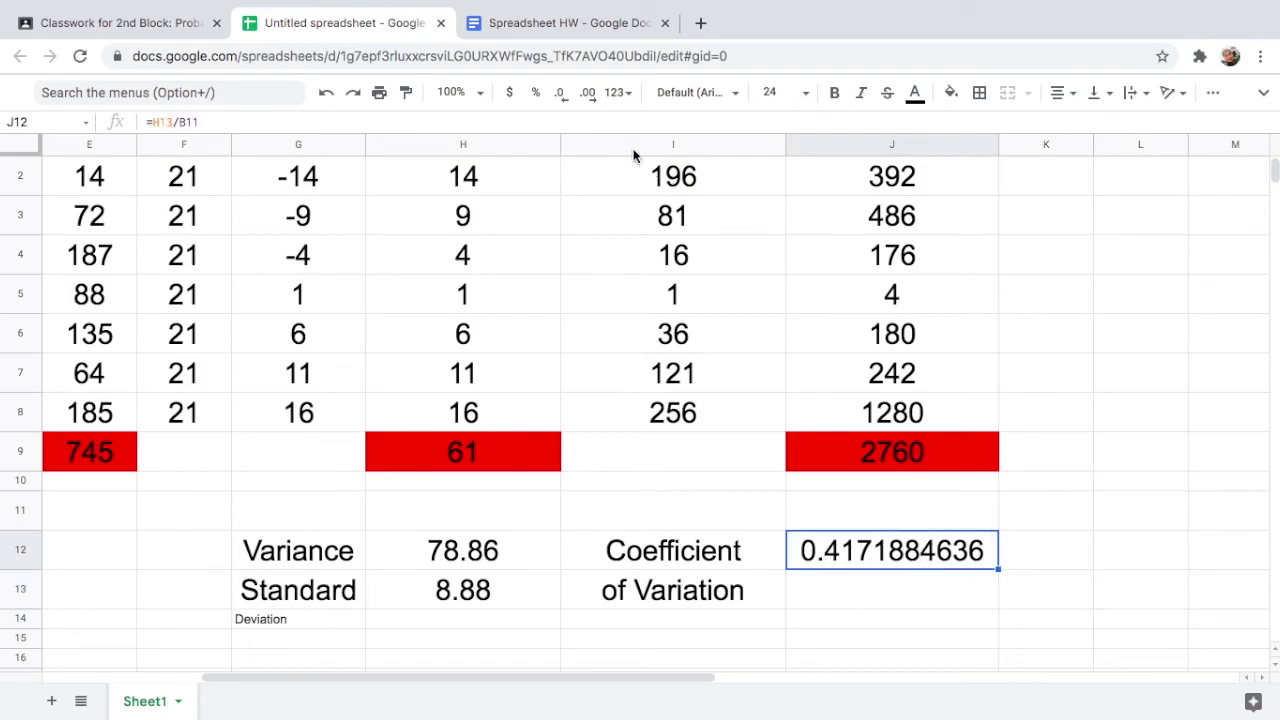
{"action": "left_click", "coordinate": [563, 99]}
{"action": "left_click", "coordinate": [563, 99]}
{"action": "left_click", "coordinate": [563, 99]}
{"action": "left_click", "coordinate": [563, 99]}
{"action": "left_click", "coordinate": [563, 99]}
{"action": "left_click", "coordinate": [563, 99]}
{"action": "left_click", "coordinate": [563, 99]}
{"action": "left_click", "coordinate": [563, 99]}
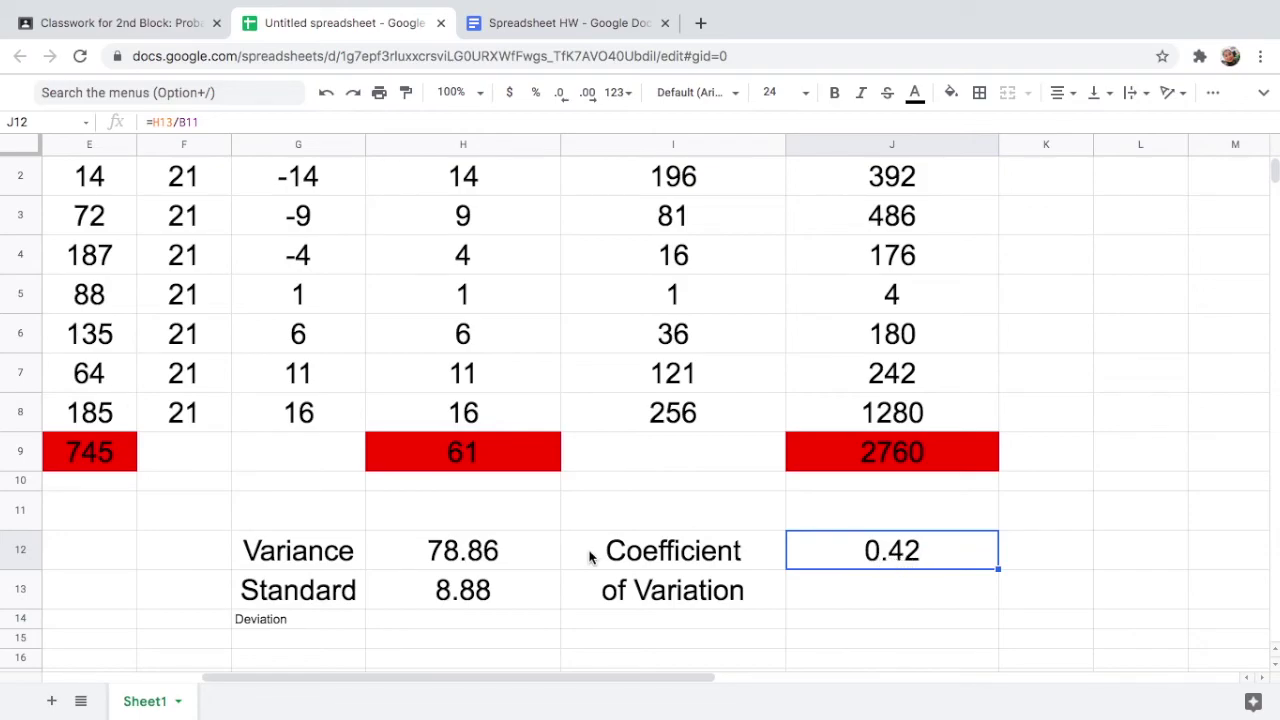
- Fill the variance, standard deviation and coefficient of variation results in H12, H13 and J12 with blue
{"action": "left_click", "coordinate": [500, 550]}
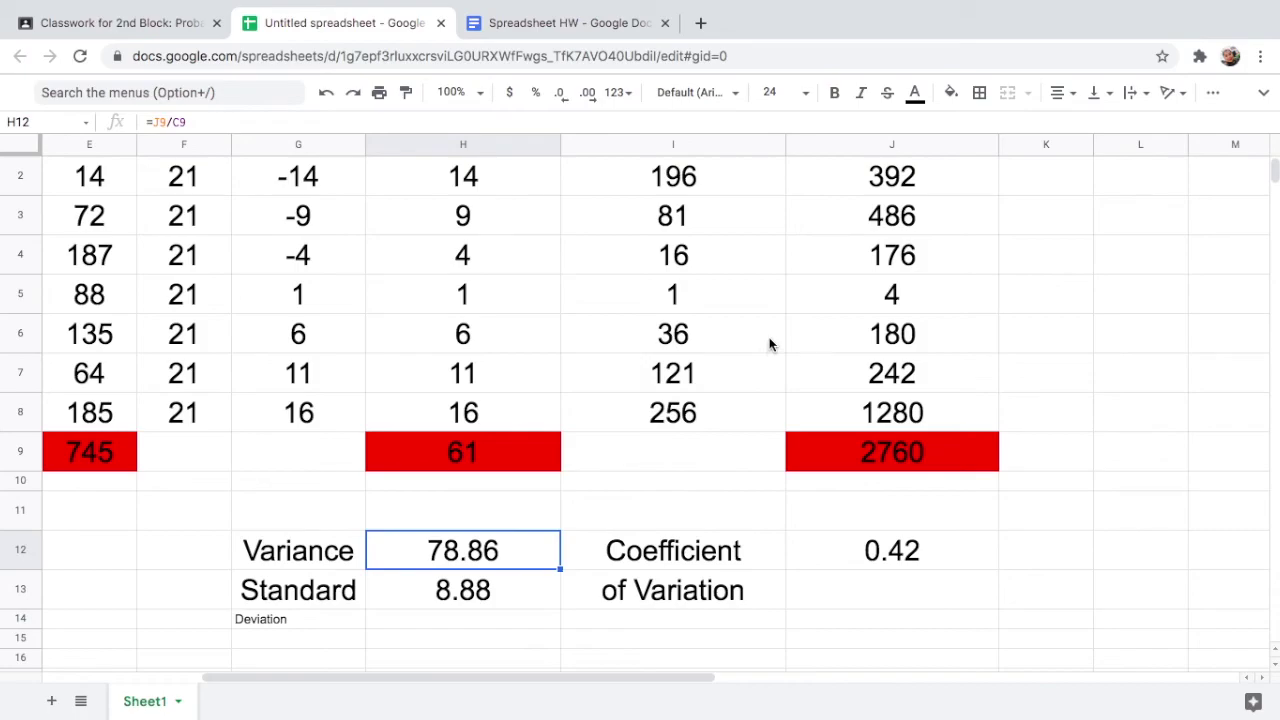
{"action": "left_click", "coordinate": [951, 92]}
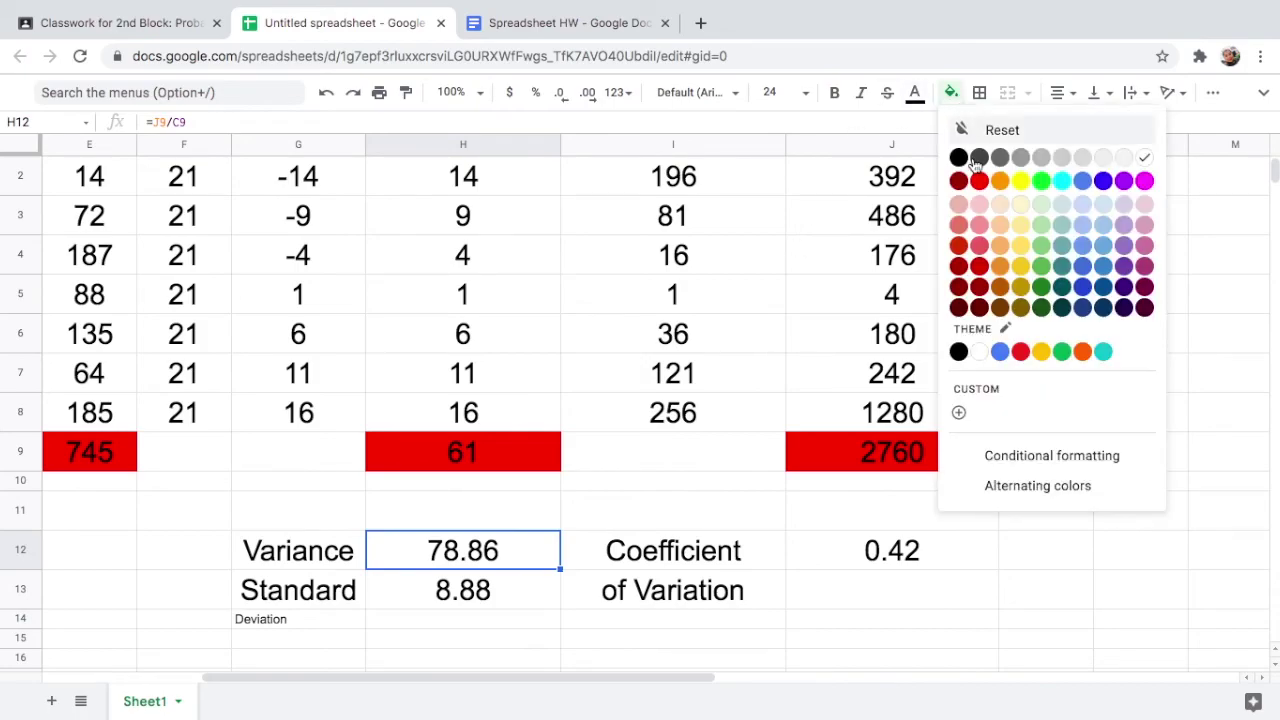
{"action": "left_click", "coordinate": [1103, 181]}
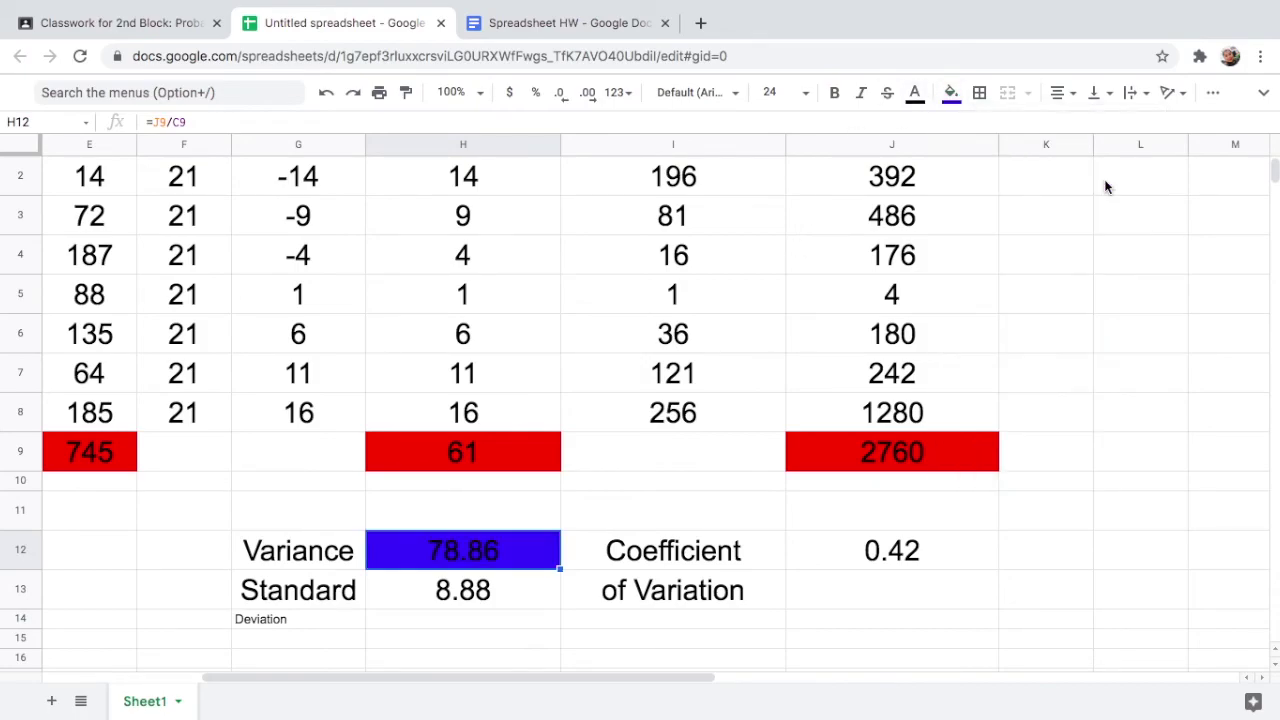
{"action": "left_click", "coordinate": [472, 592]}
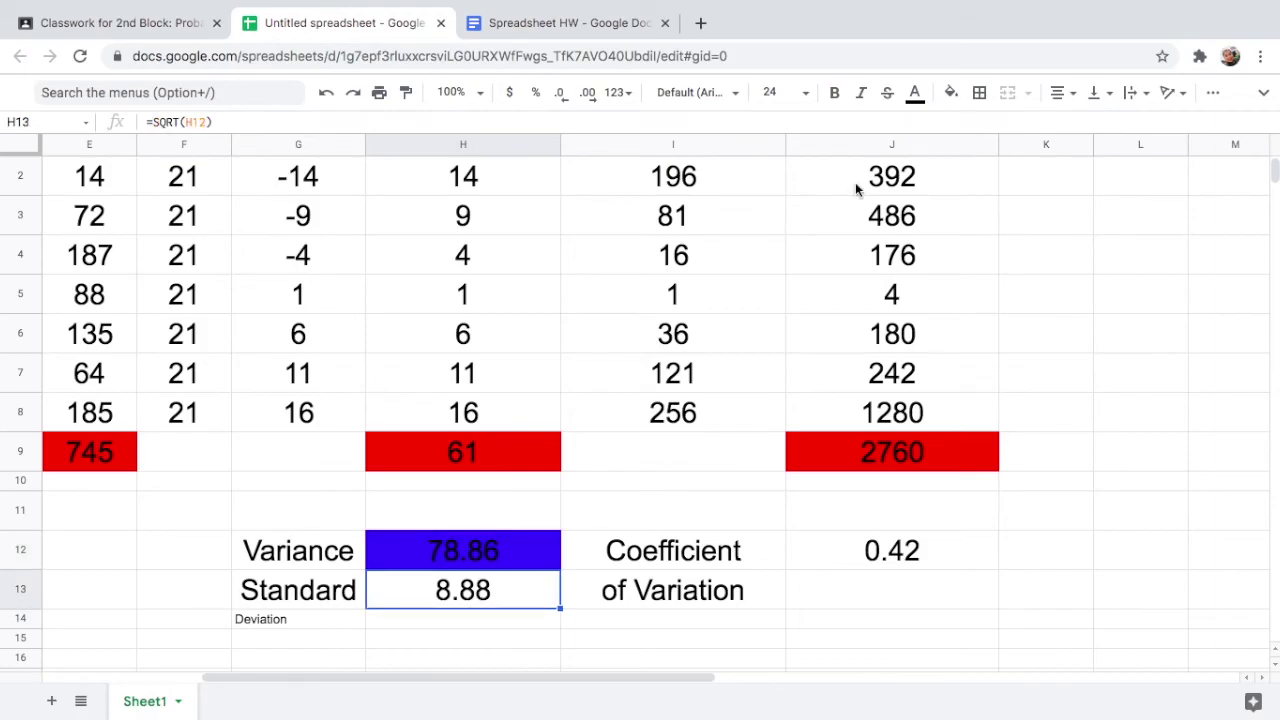
{"action": "left_click", "coordinate": [951, 92]}
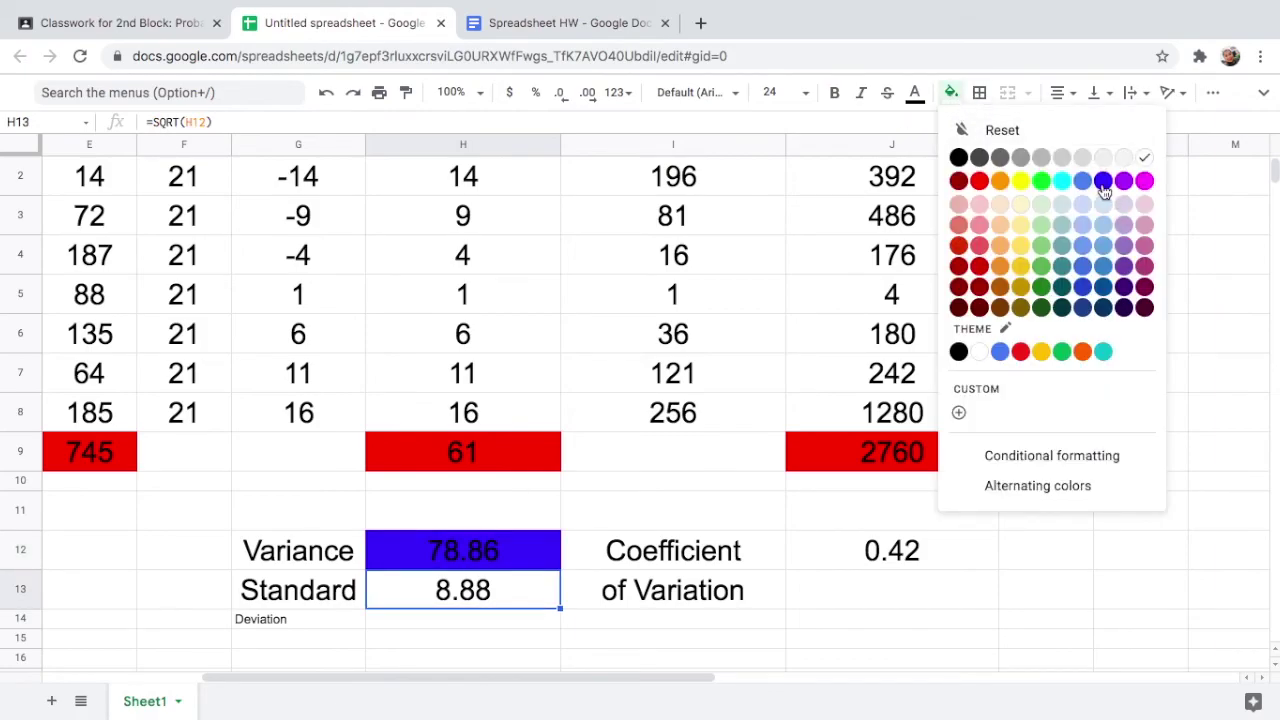
{"action": "left_click", "coordinate": [1103, 183]}
{"action": "left_click", "coordinate": [892, 545]}
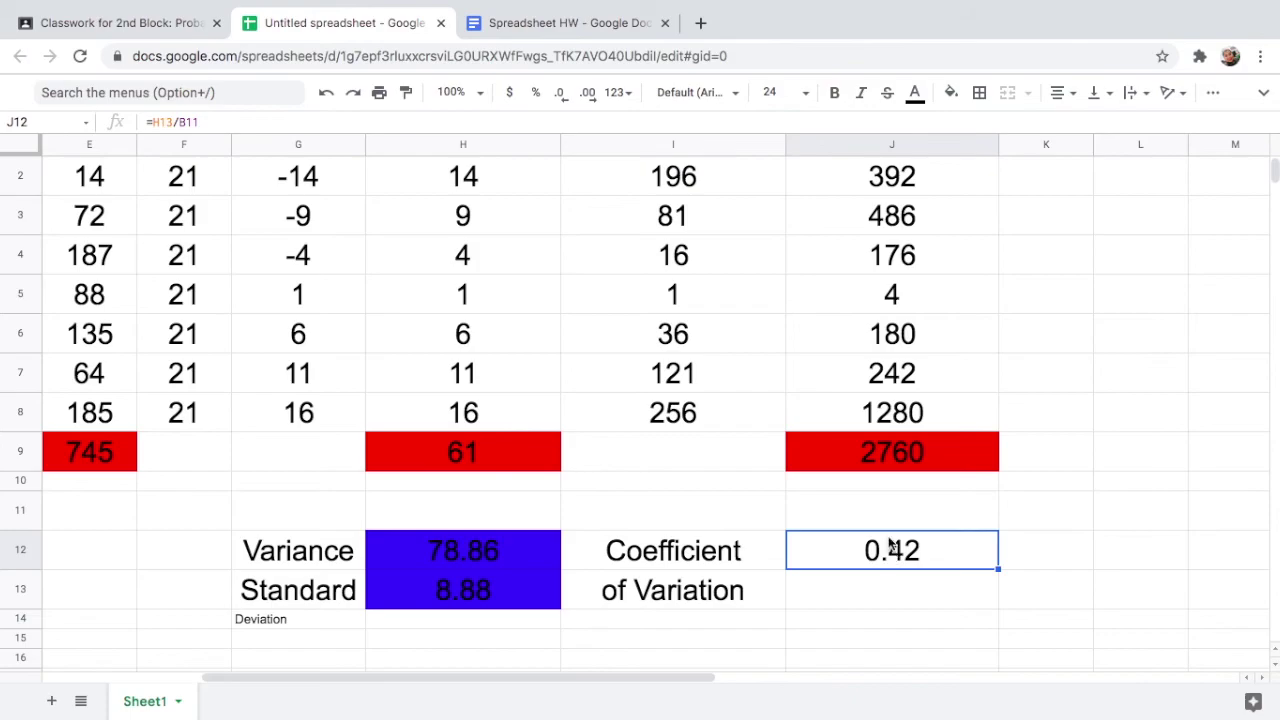
{"action": "left_click", "coordinate": [951, 92]}
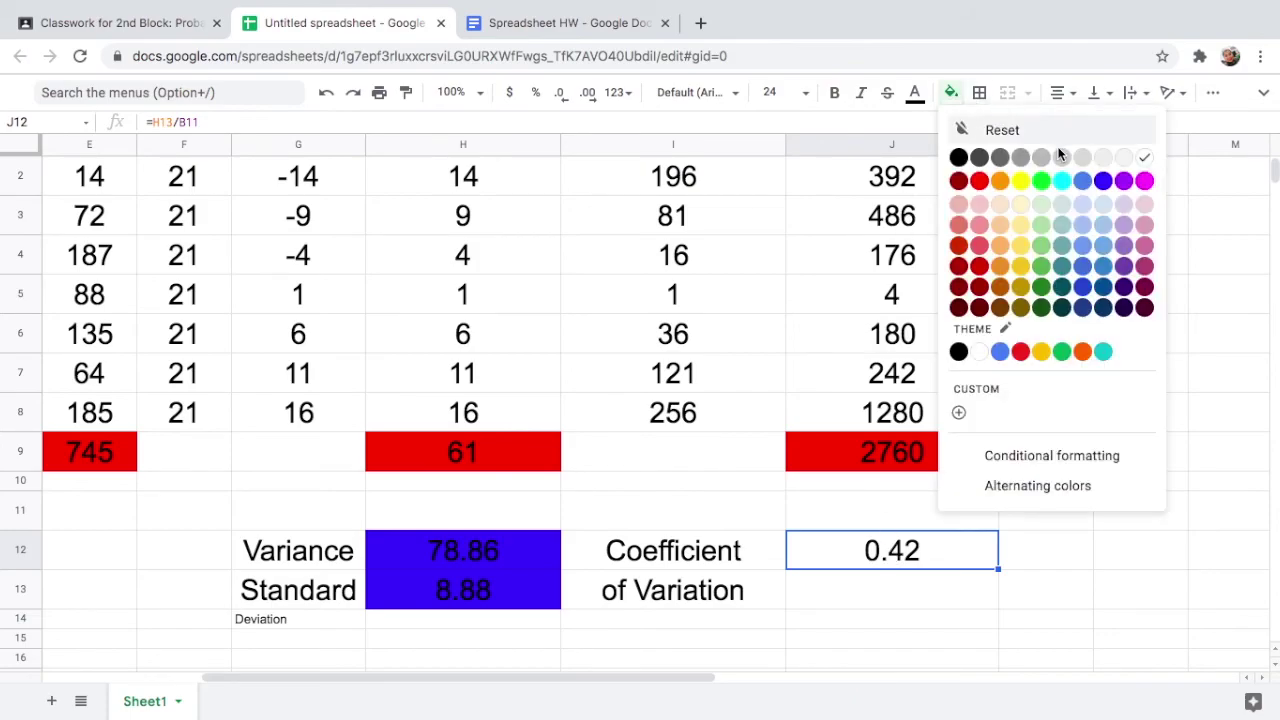
{"action": "left_click", "coordinate": [1103, 182]}
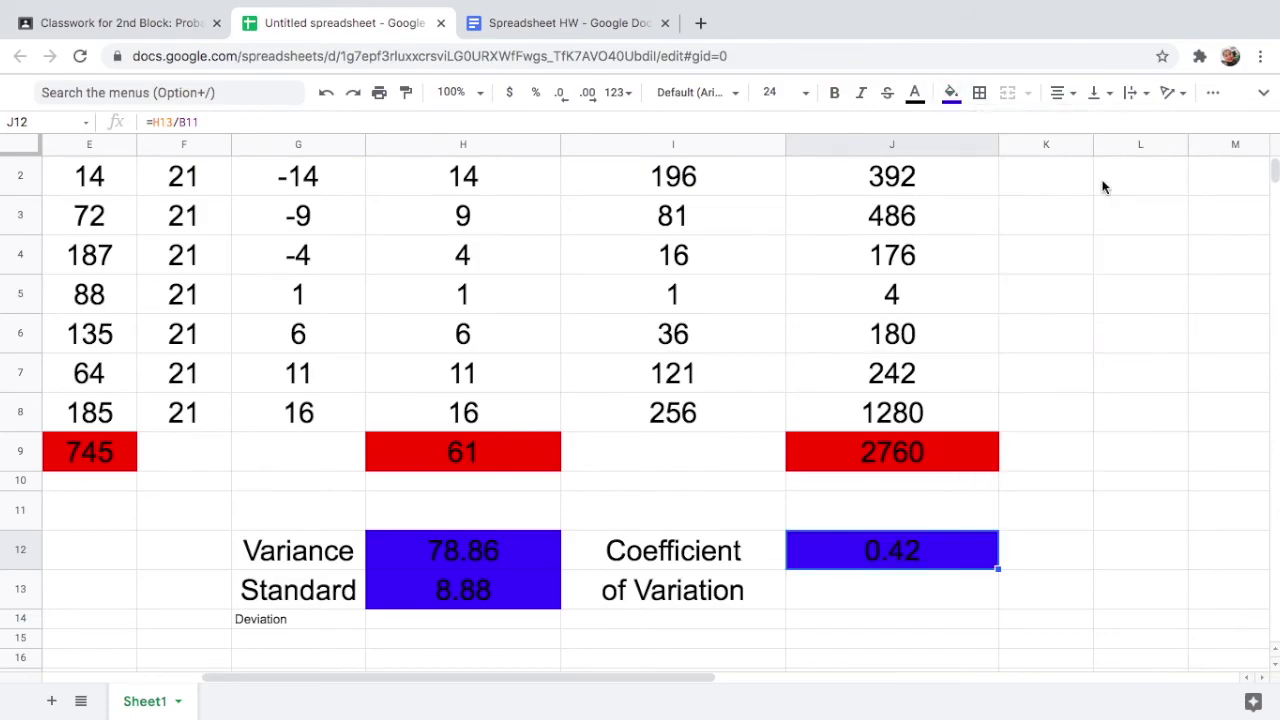
{"action": "left_click", "coordinate": [1096, 602]}
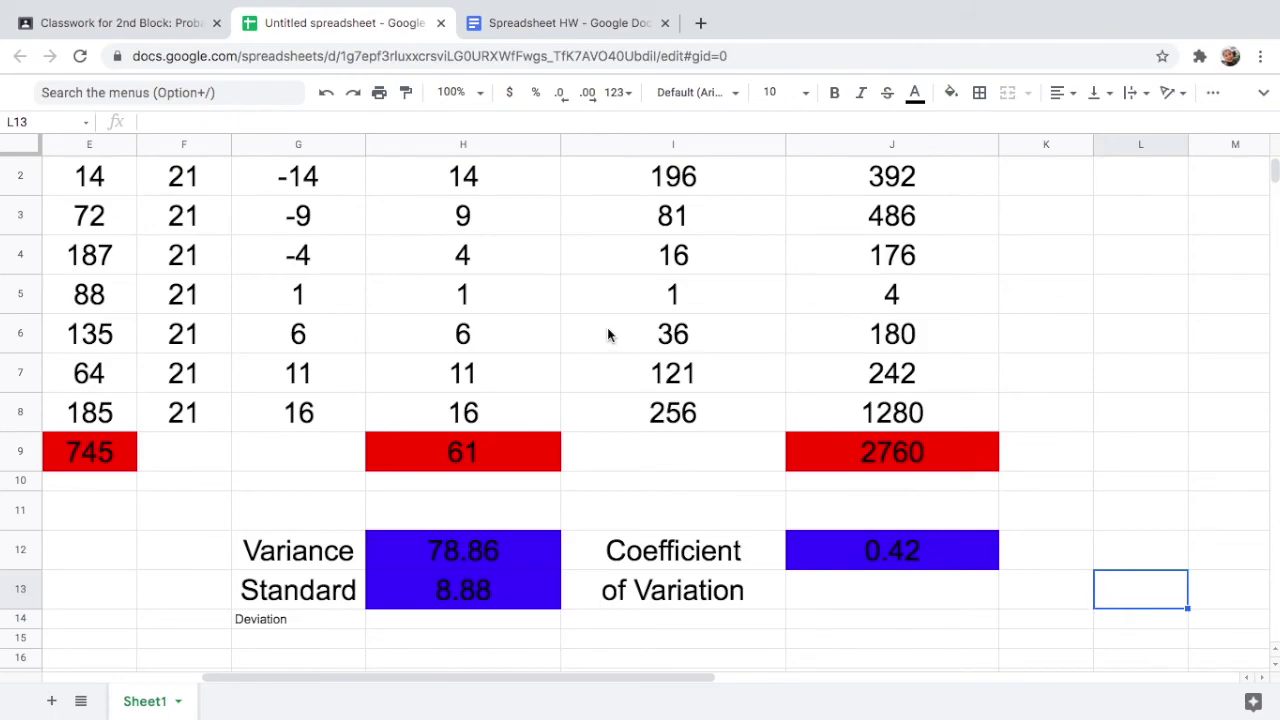
{"action": "scroll", "coordinate": [607, 334], "scroll_direction": "down", "scroll_amount": 2}
{"action": "scroll", "coordinate": [608, 335], "scroll_direction": "left", "scroll_amount": 5}
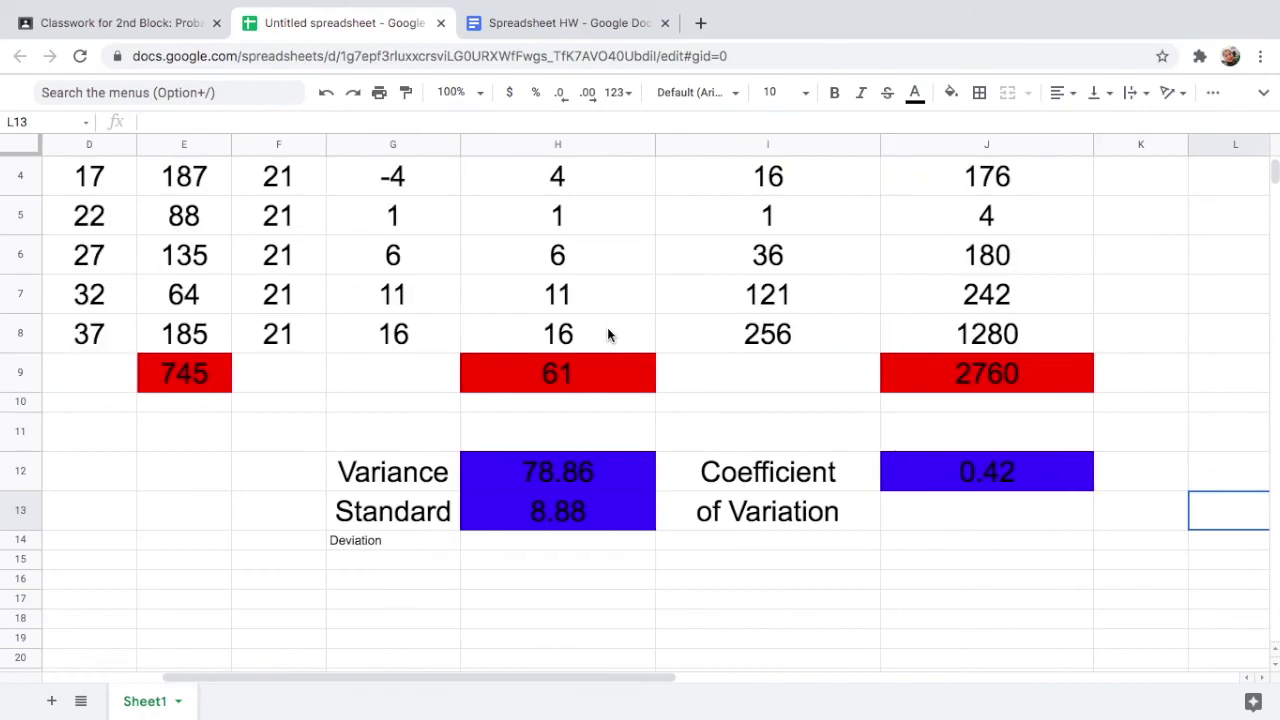
- Review the completed grouped data table from LL to f(Xm-Mean)^2 together with the highlighted totals and the statistics results beneath it
{"action": "scroll", "coordinate": [607, 335], "scroll_direction": "right", "scroll_amount": 1}
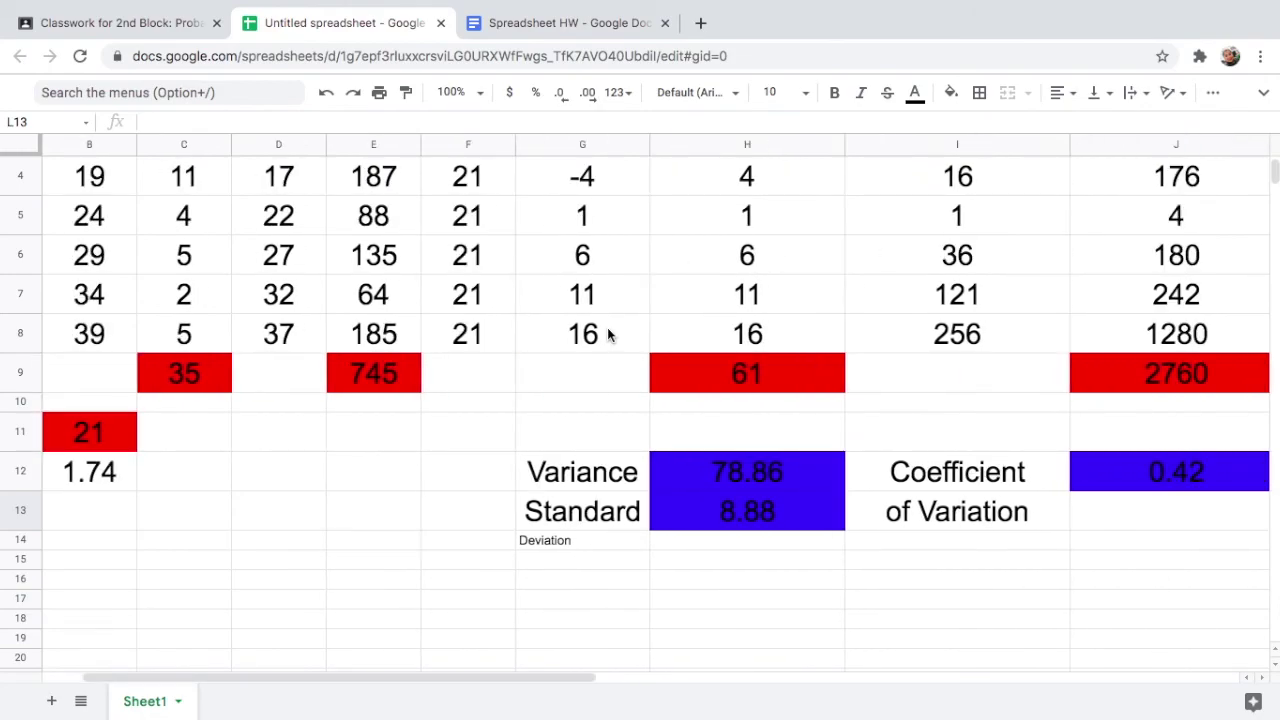
{"action": "scroll", "coordinate": [607, 334], "scroll_direction": "up", "scroll_amount": 3}
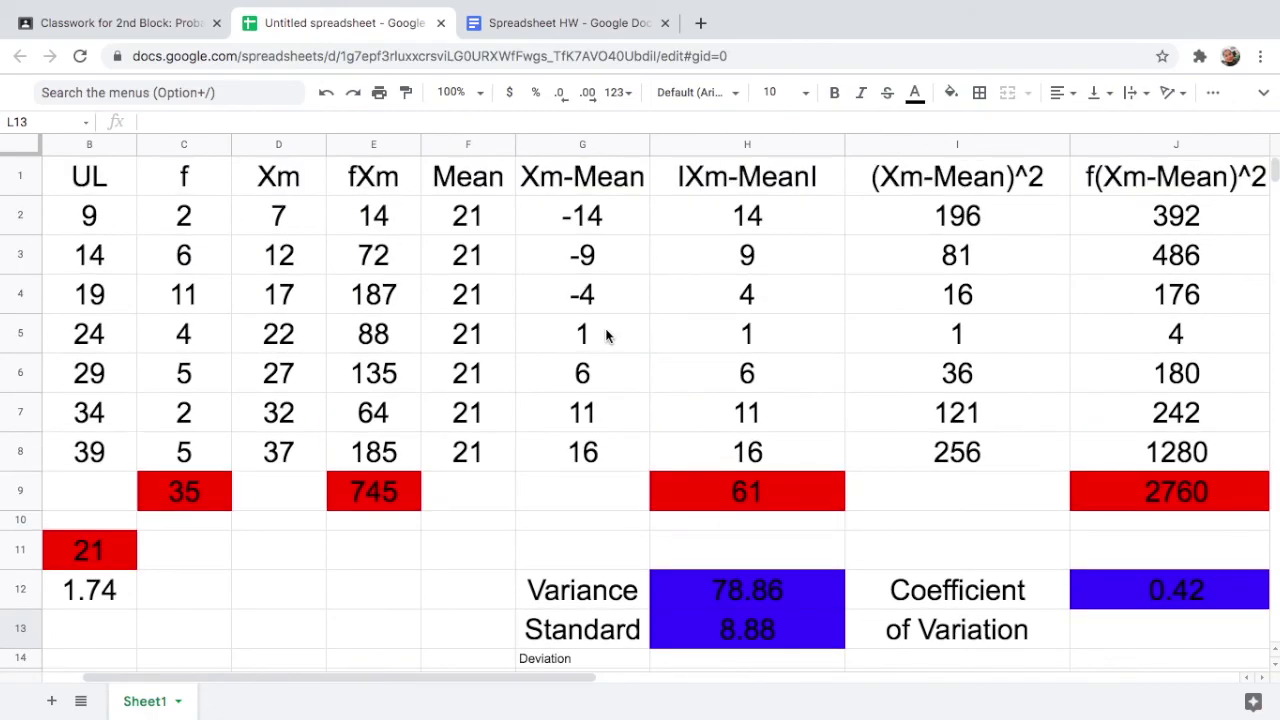
{"action": "scroll", "coordinate": [605, 335], "scroll_direction": "down", "scroll_amount": 1}
{"action": "scroll", "coordinate": [605, 336], "scroll_direction": "up", "scroll_amount": 1}
{"action": "scroll", "coordinate": [605, 336], "scroll_direction": "left", "scroll_amount": 1}
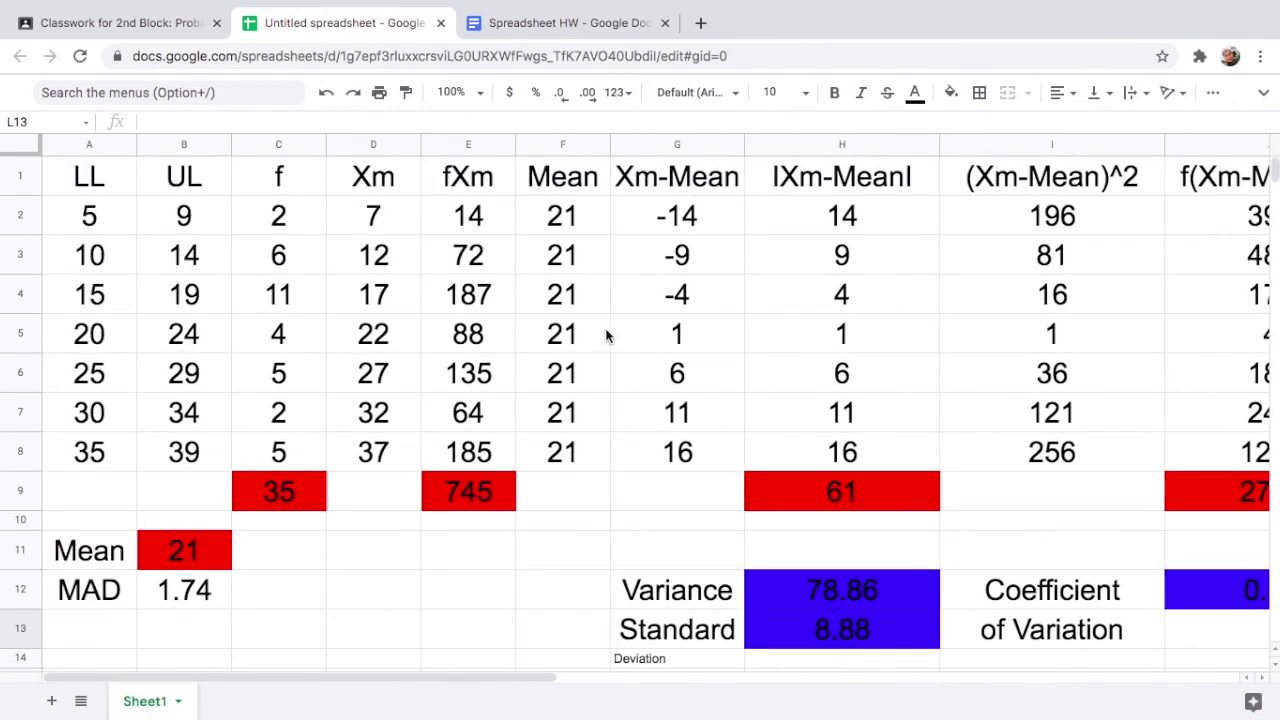
{"action": "scroll", "coordinate": [605, 336], "scroll_direction": "down", "scroll_amount": 2}
{"action": "scroll", "coordinate": [605, 331], "scroll_direction": "down", "scroll_amount": 1}
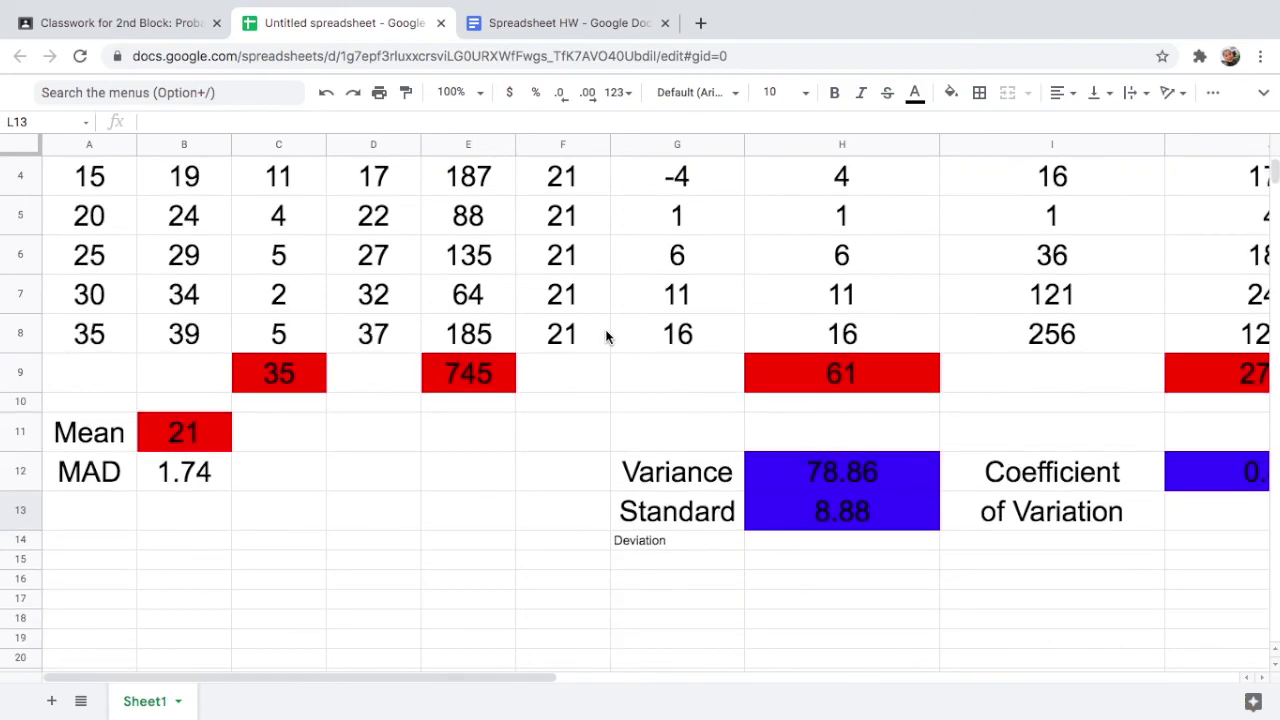
{"action": "scroll", "coordinate": [605, 331], "scroll_direction": "up", "scroll_amount": 3}
{"action": "scroll", "coordinate": [605, 337], "scroll_direction": "down", "scroll_amount": 3}
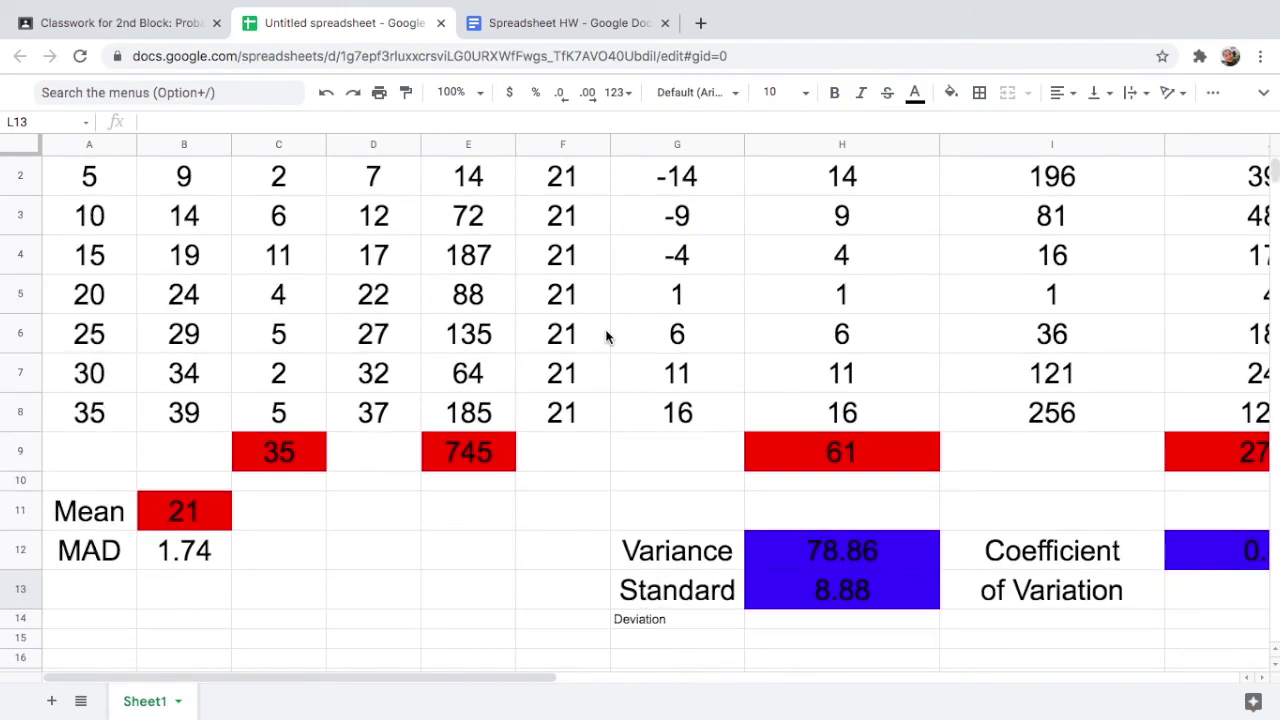
{"action": "scroll", "coordinate": [605, 337], "scroll_direction": "up", "scroll_amount": 3}
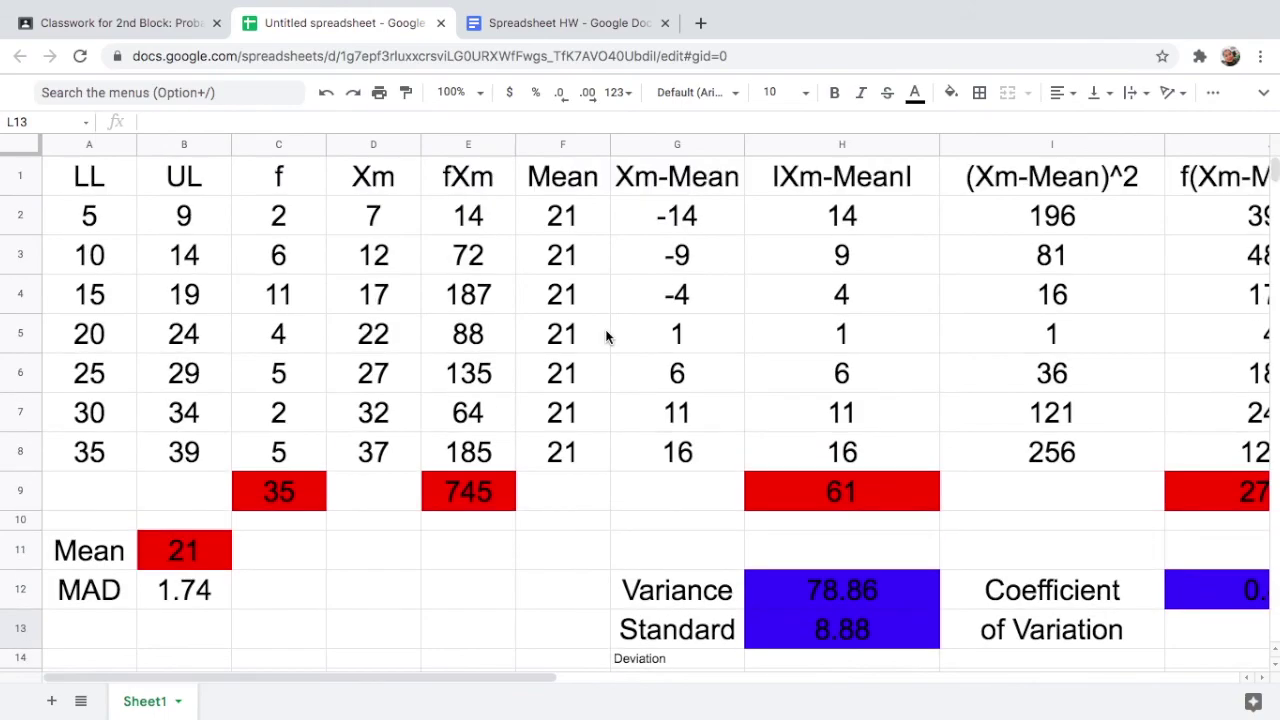
- Zoom the browser page out to 33% to fit all table columns and results, and select the Xm-Mean header cell G1
{"action": "key", "text": "super+minus"}
{"action": "key", "text": "super+minus"}
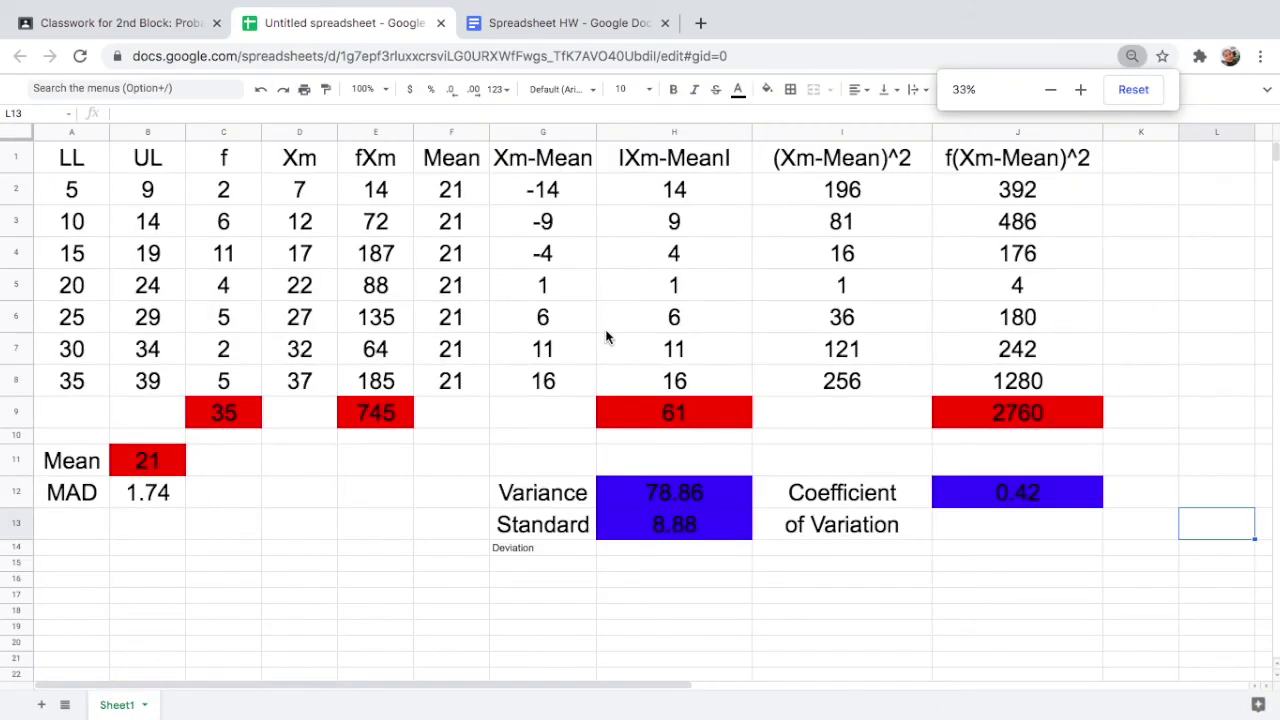
{"action": "key", "text": "super+minus"}
{"action": "key", "text": "super+plus"}
{"action": "left_click", "coordinate": [543, 158]}
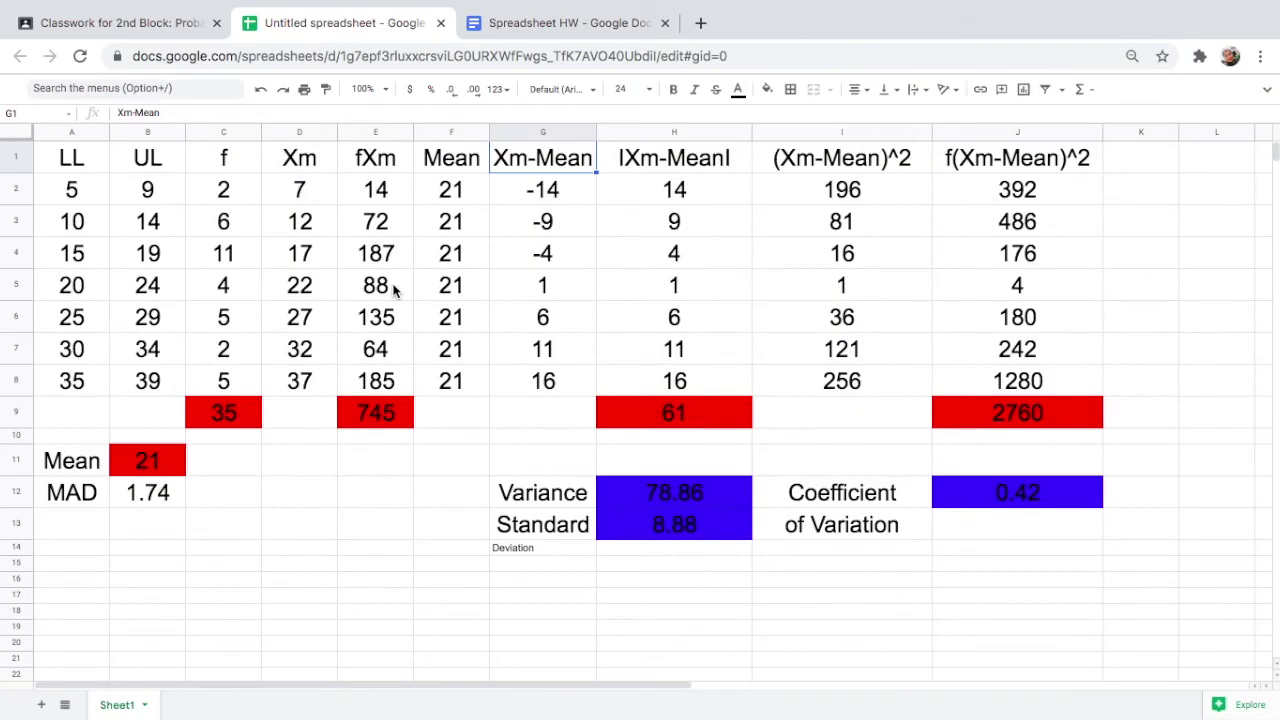